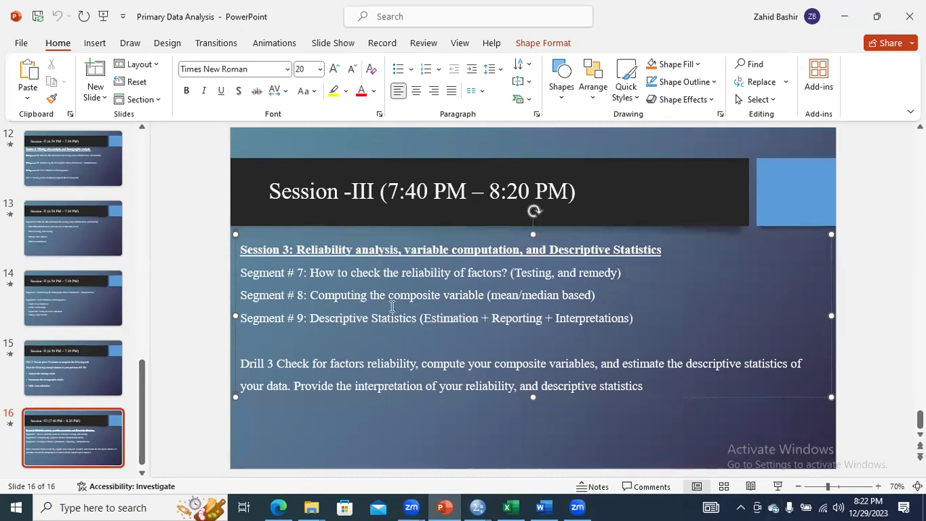
pyautogui.moveTo(391, 296); pyautogui.dragTo(475, 302)
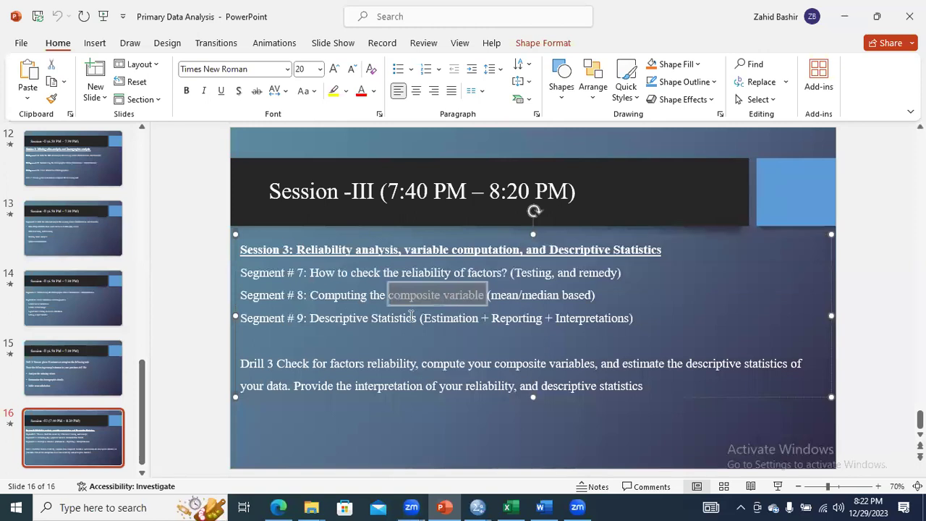
pyautogui.moveTo(311, 318); pyautogui.dragTo(413, 321)
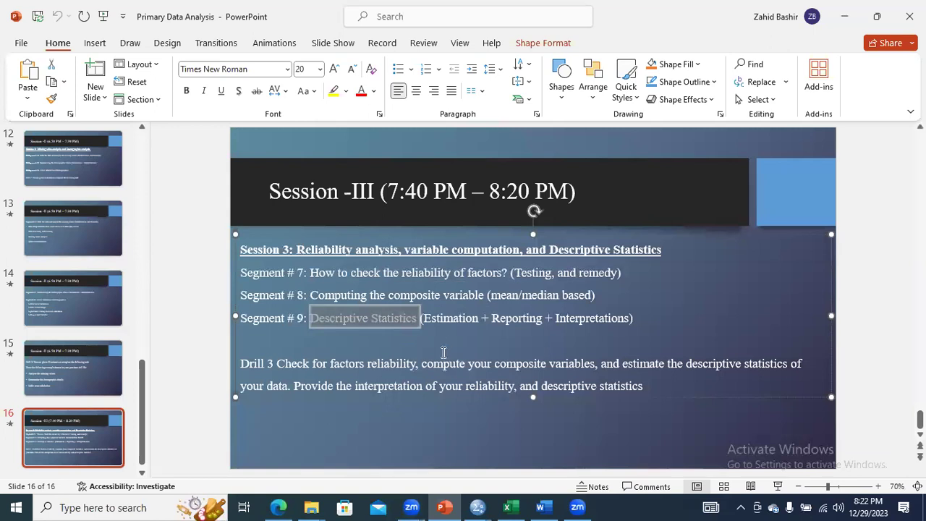
pyautogui.click(442, 307)
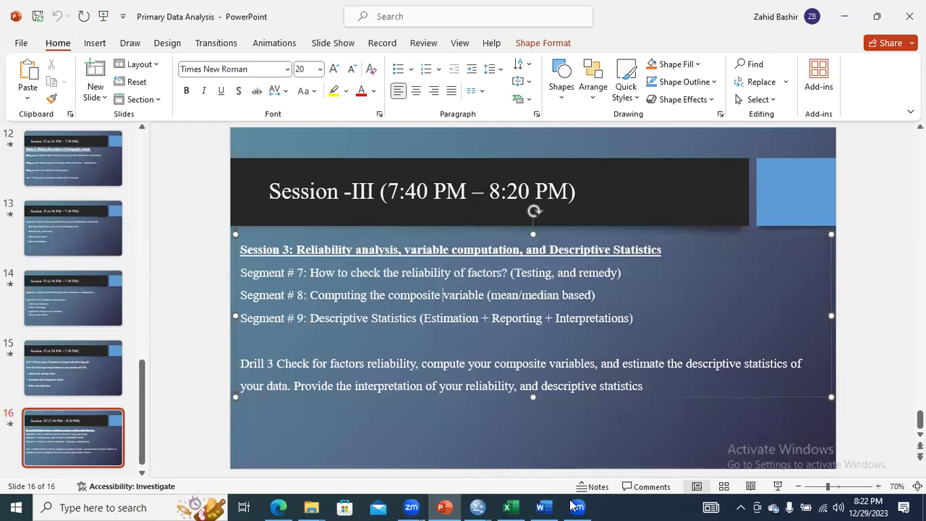
# Switch to the SPSS Statistics Data Editor holding the survey variables
pyautogui.click(478, 507)
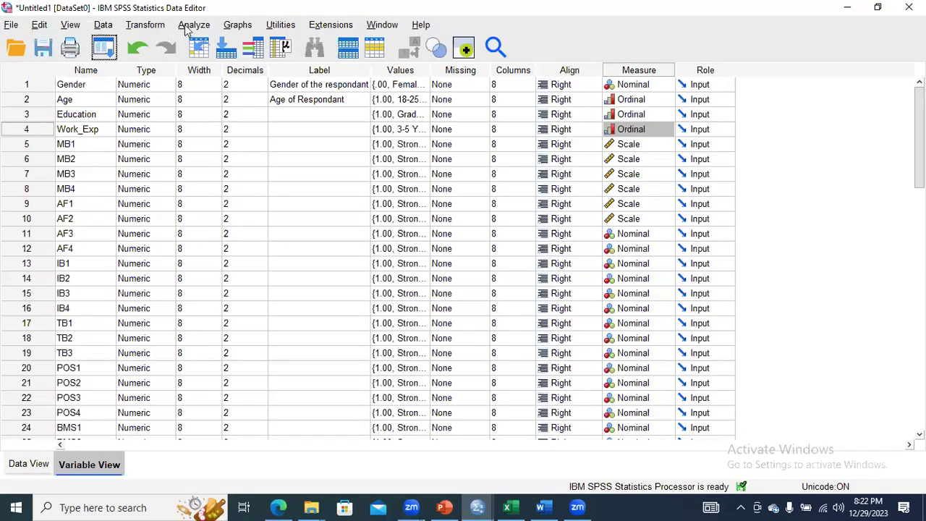
pyautogui.click(189, 25)
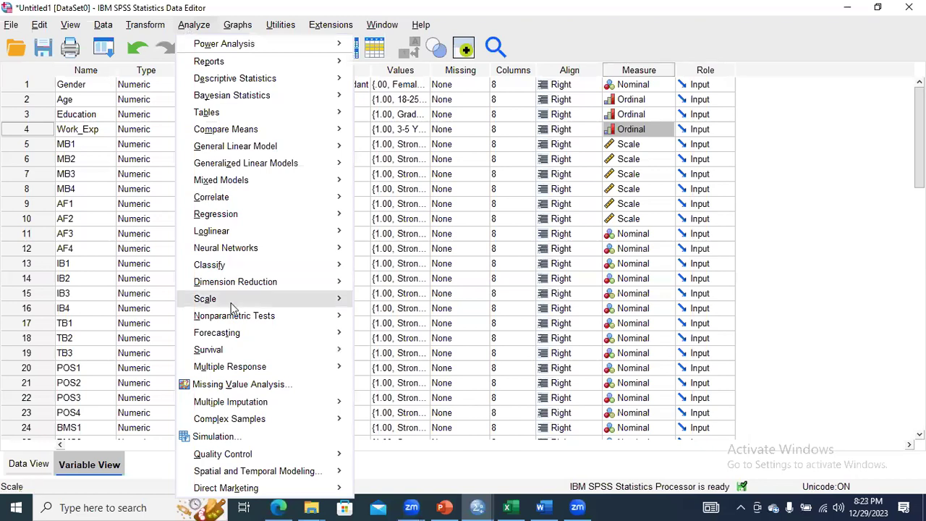
pyautogui.moveTo(232, 305)
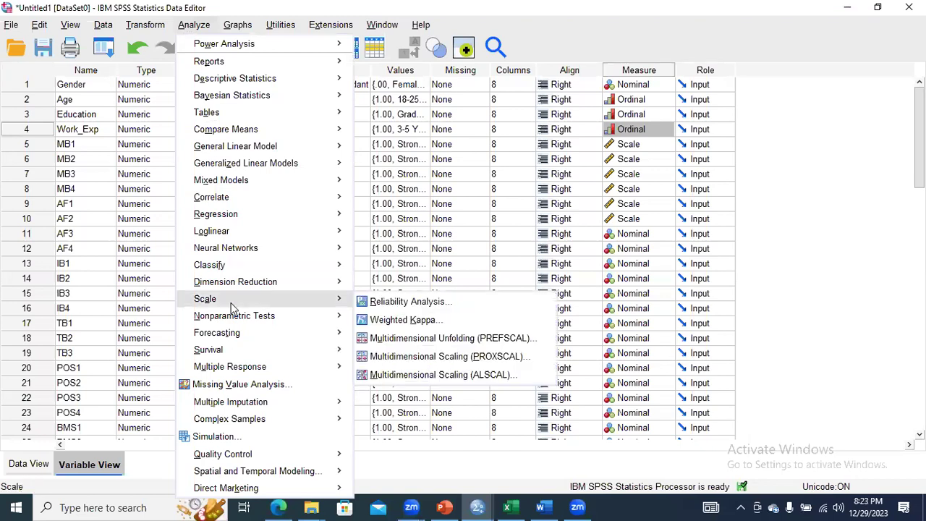
pyautogui.click(241, 7)
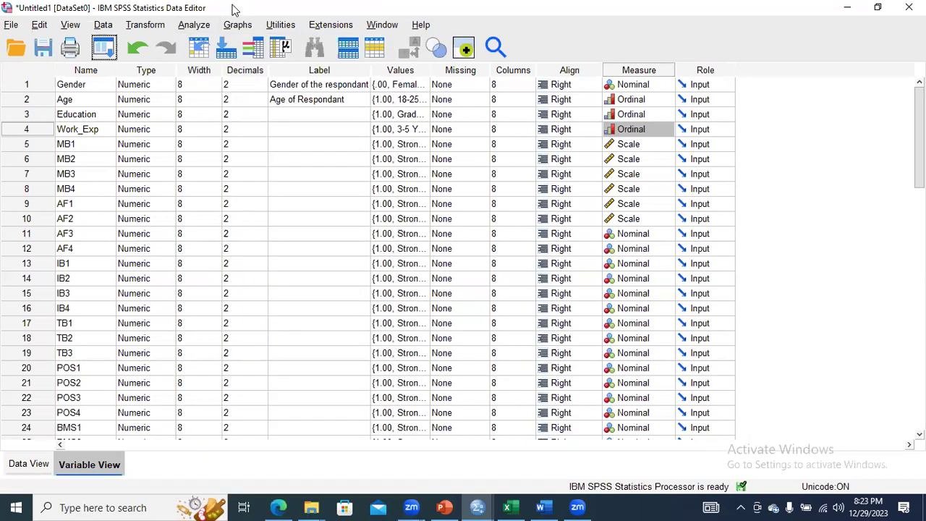
# Start a scale Reliability Analysis and select MB1 among the available variables
pyautogui.click(195, 29)
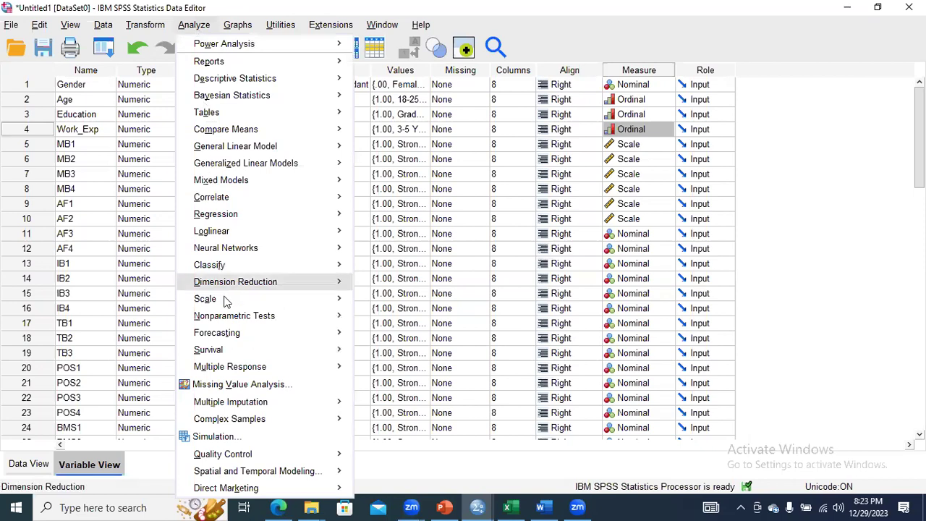
pyautogui.moveTo(224, 300)
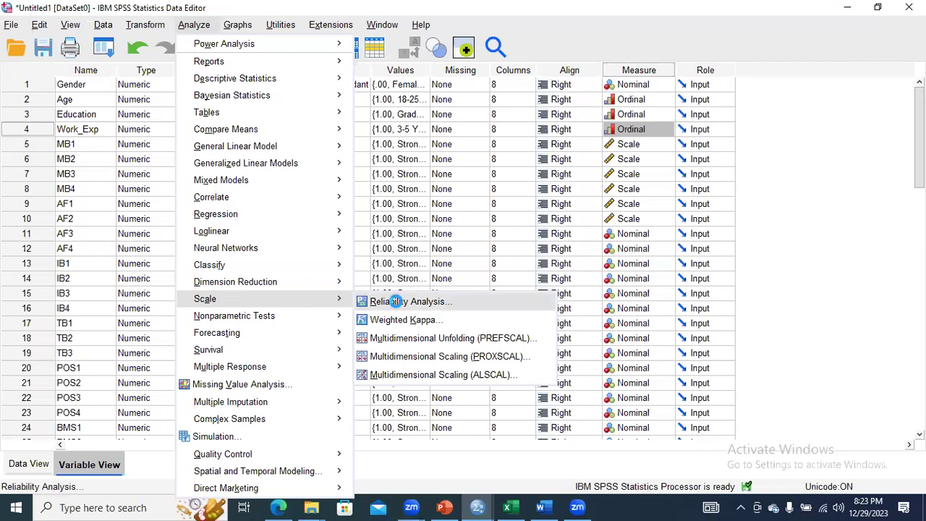
pyautogui.click(398, 304)
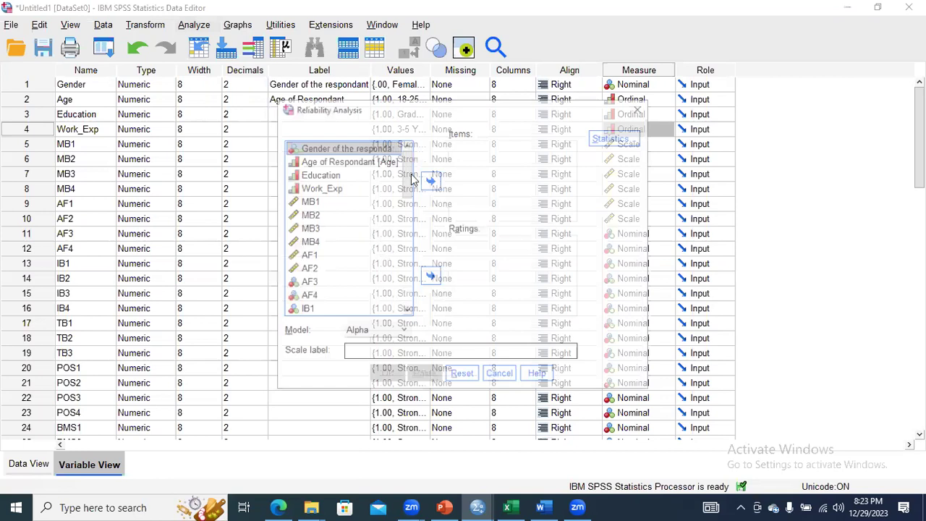
pyautogui.scroll(-1, 409, 183)
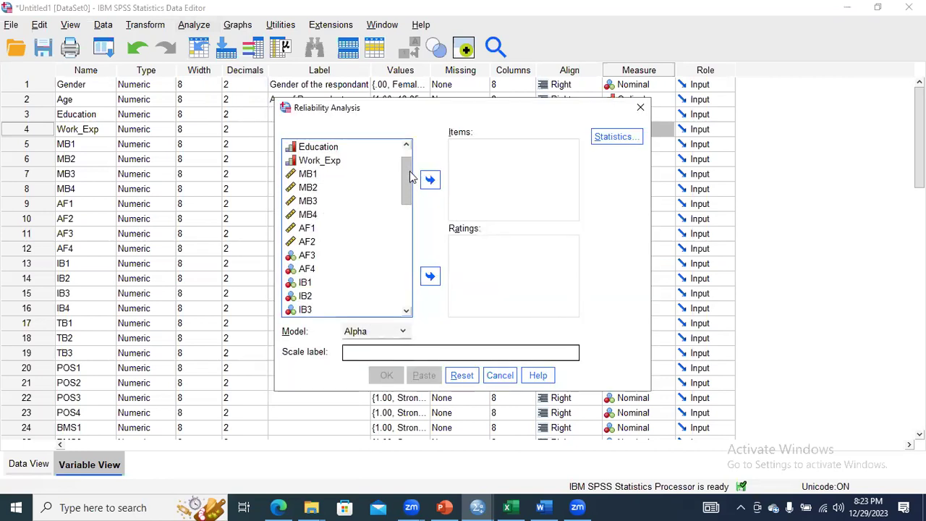
pyautogui.scroll(1, 410, 171)
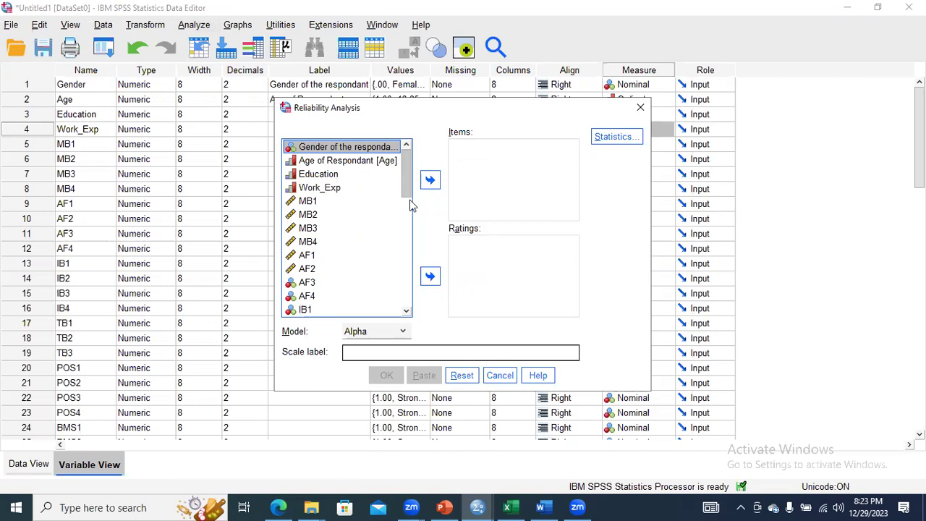
pyautogui.scroll(-5, 410, 209)
pyautogui.scroll(5, 409, 166)
pyautogui.click(309, 203)
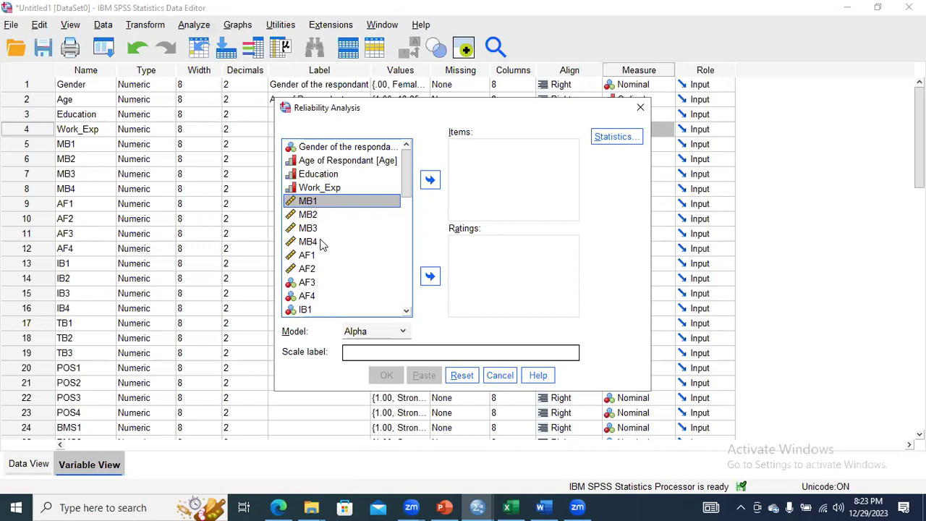
# Check the Mobile Banking construct in Section 2 of Questionnaire.pdf in the browser and return to SPSS
pyautogui.click(282, 507)
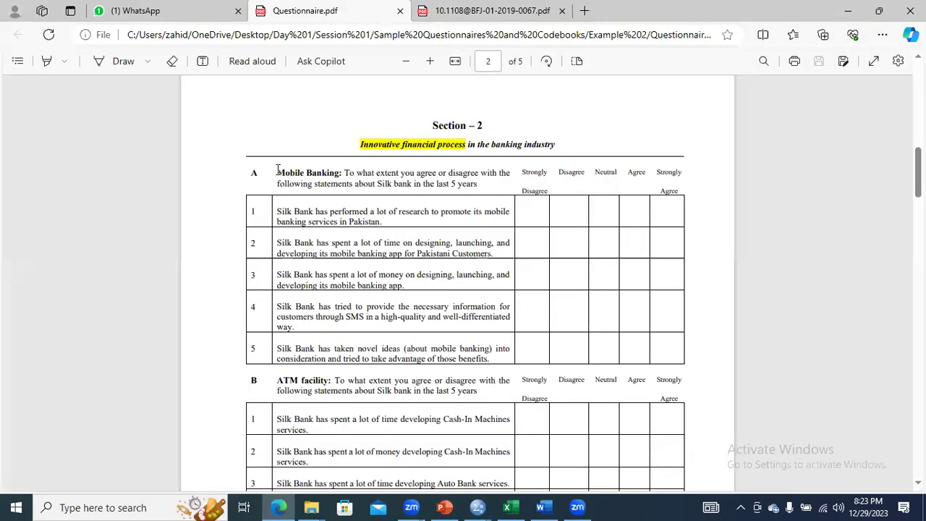
pyautogui.moveTo(277, 173); pyautogui.dragTo(335, 172)
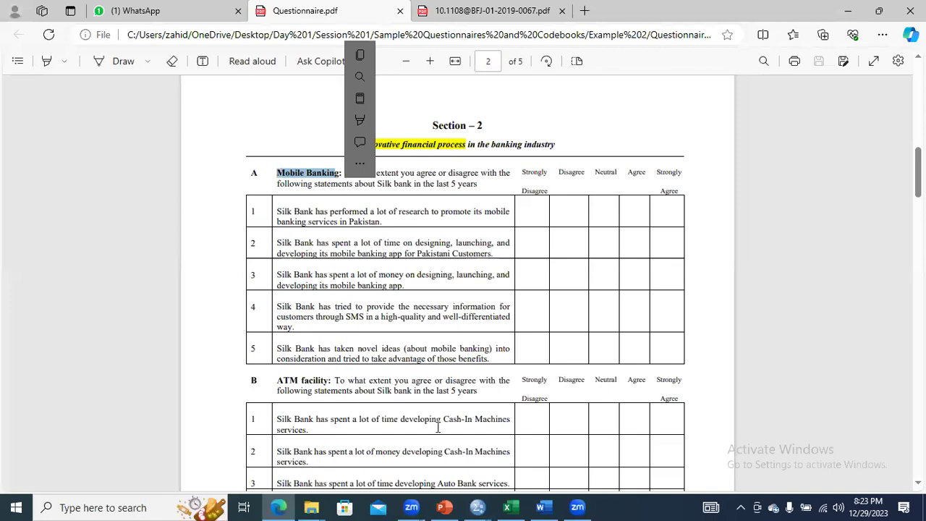
pyautogui.click(576, 507)
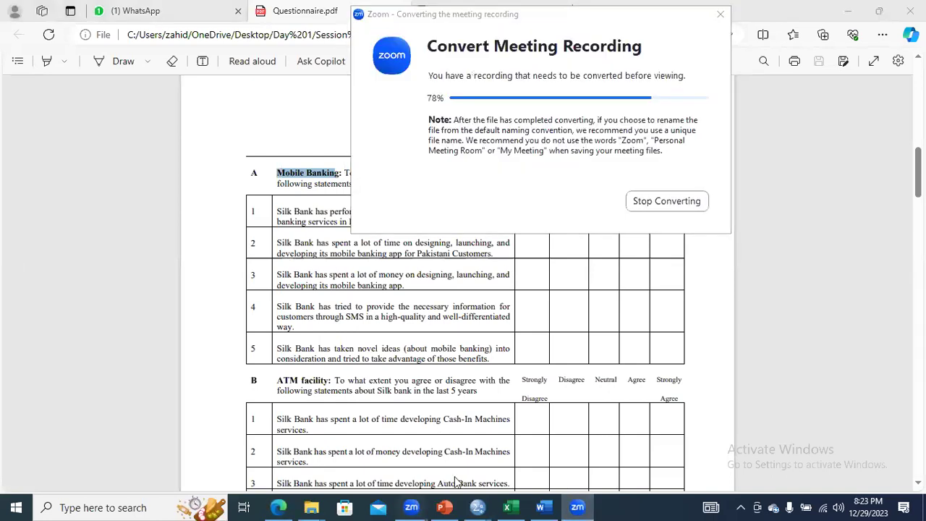
pyautogui.moveTo(477, 506)
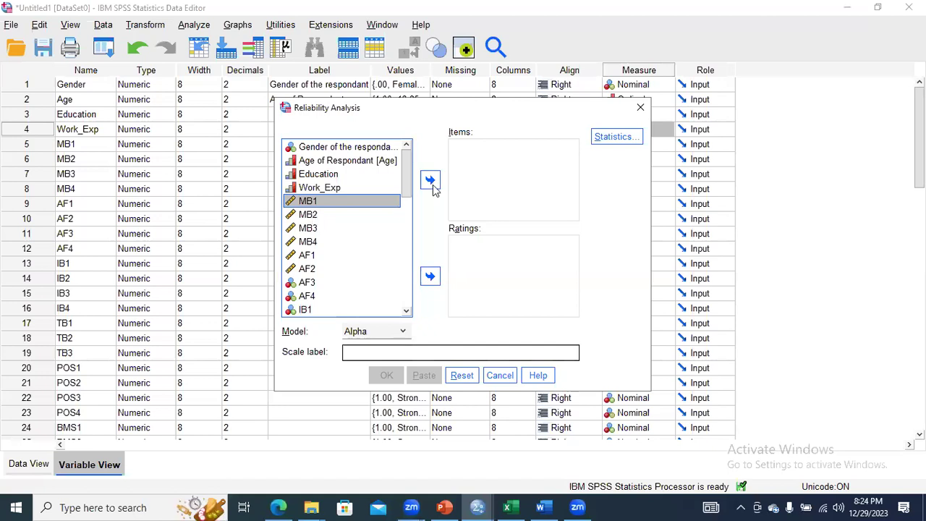
# Add MB1 through MB4 as the reliability items and run the analysis with the Alpha model
pyautogui.hotkey('shift', 'Down')
pyautogui.hotkey('shift', 'Down')
pyautogui.hotkey('shift', 'Down')
pyautogui.click(432, 184)
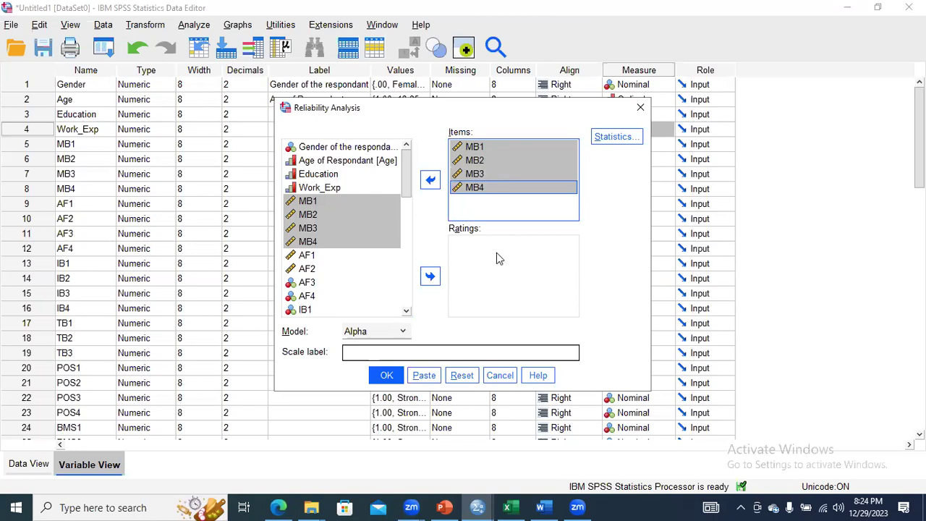
pyautogui.click(387, 376)
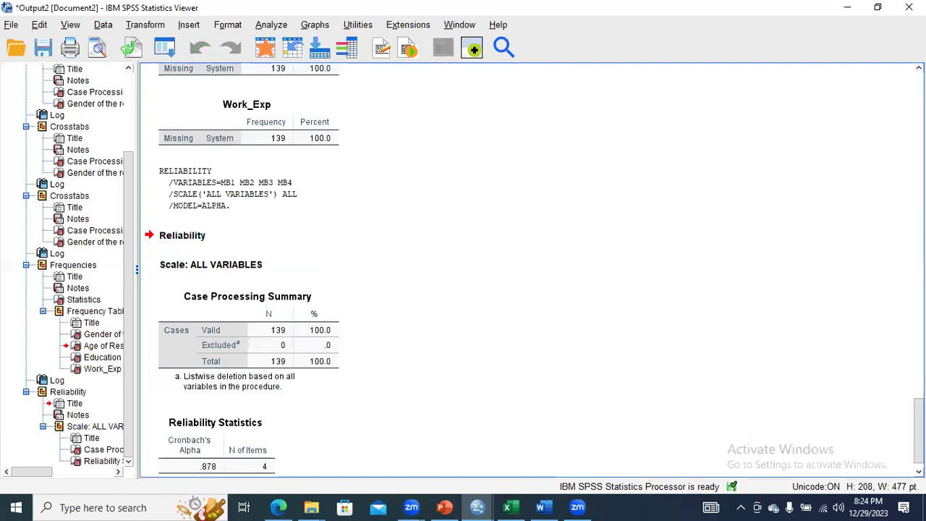
# Copy the Reliability Statistics table from the SPSS output into the Word document Data analysis, below the demographics table
pyautogui.moveTo(918, 448); pyautogui.dragTo(918, 456)
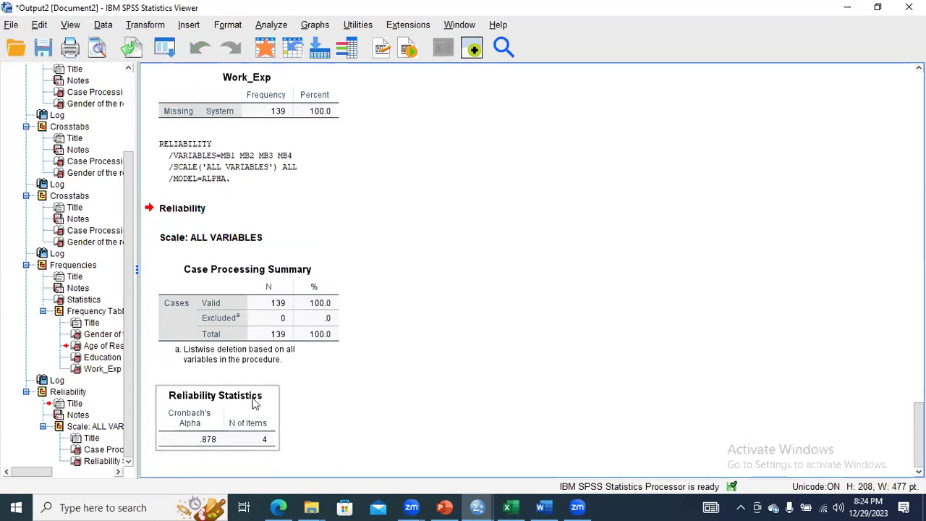
pyautogui.click(224, 425)
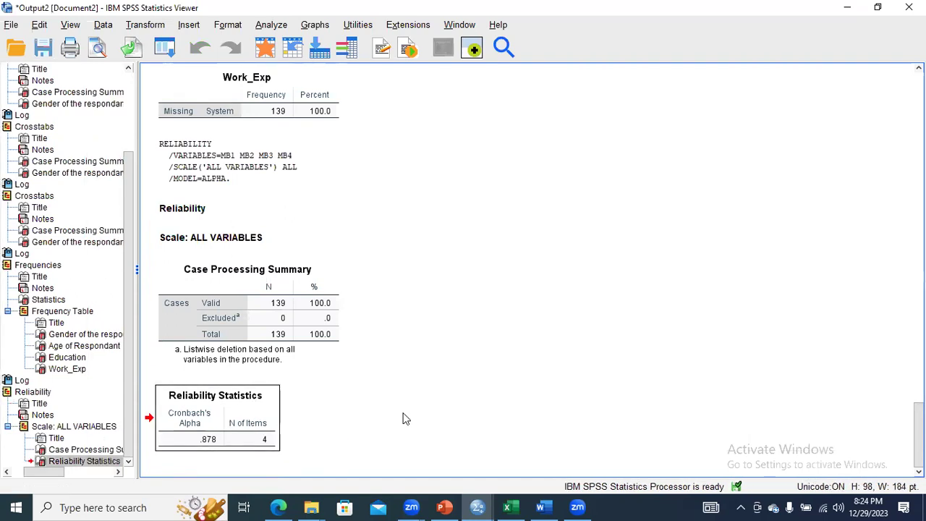
pyautogui.moveTo(542, 506)
pyautogui.click(543, 471)
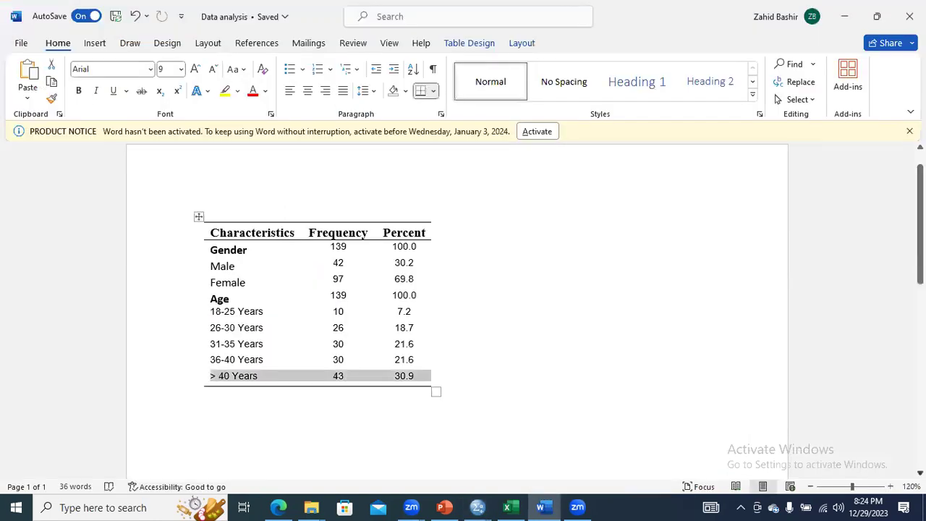
pyautogui.scroll(-3, 318, 332)
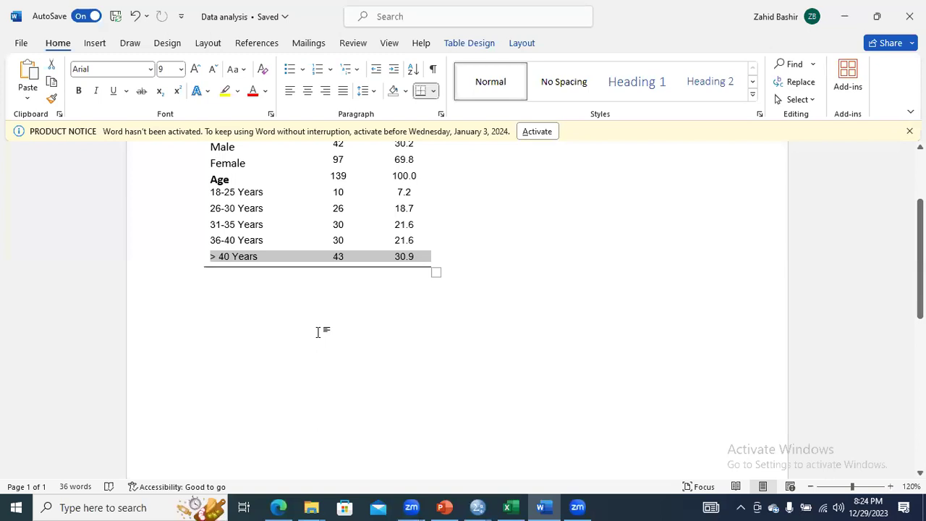
pyautogui.click(318, 332)
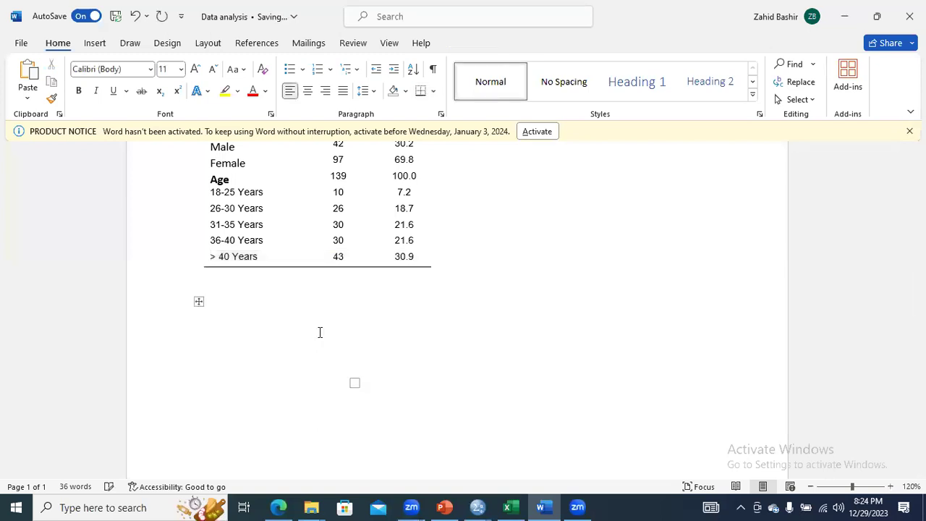
pyautogui.write("Reliability Statistics Cronbach's Alpha\tN of Items .878\t4")
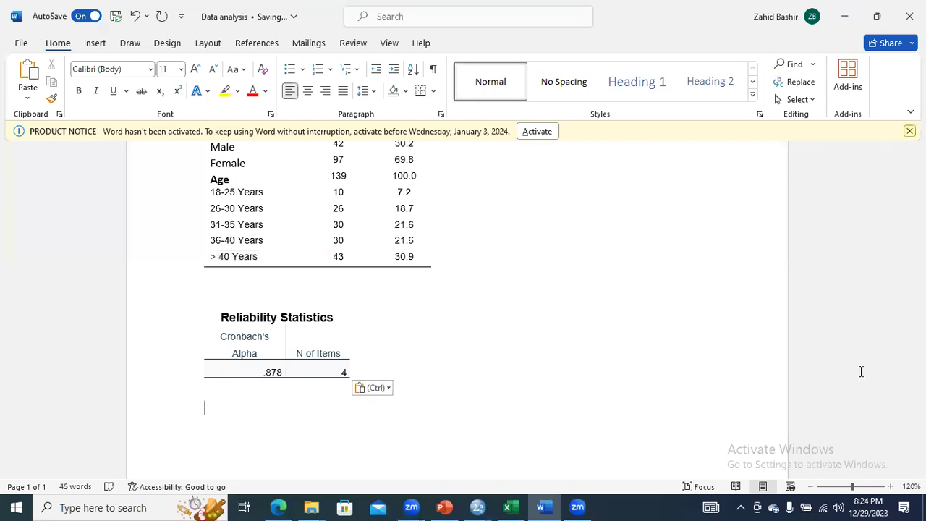
# Enlarge the document view to 160% and examine the Cronbach's Alpha value and number of items in the pasted table
pyautogui.click(890, 486)
pyautogui.click(890, 486)
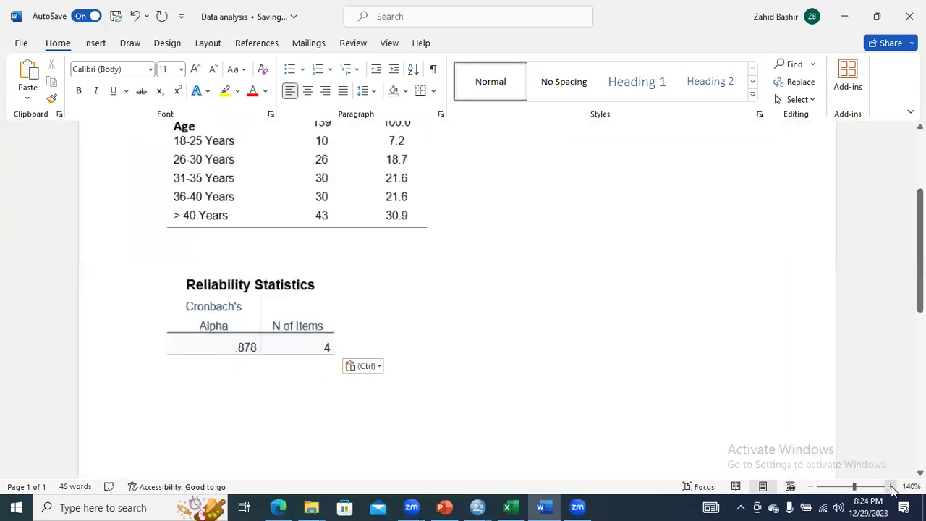
pyautogui.click(891, 486)
pyautogui.click(890, 486)
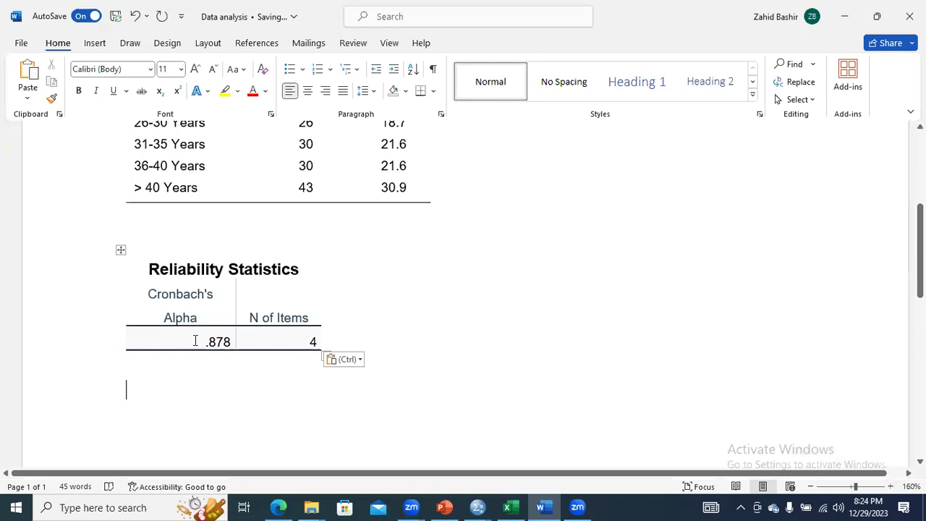
pyautogui.moveTo(206, 342); pyautogui.dragTo(231, 346)
pyautogui.doubleClick(314, 343)
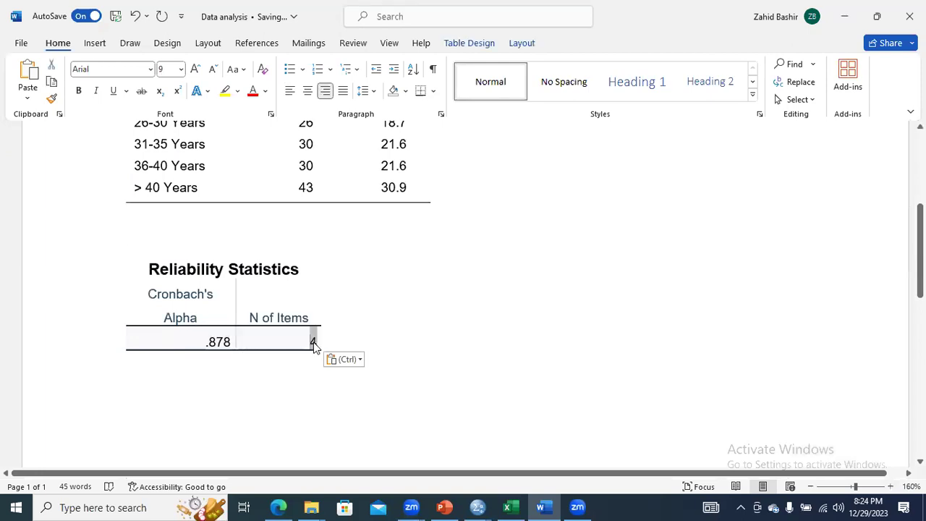
# Below the Reliability Statistics table, write "Construct of Mobile banking with 4 item is reliability (Cronbach alpha > 0.70)"
pyautogui.click(188, 383)
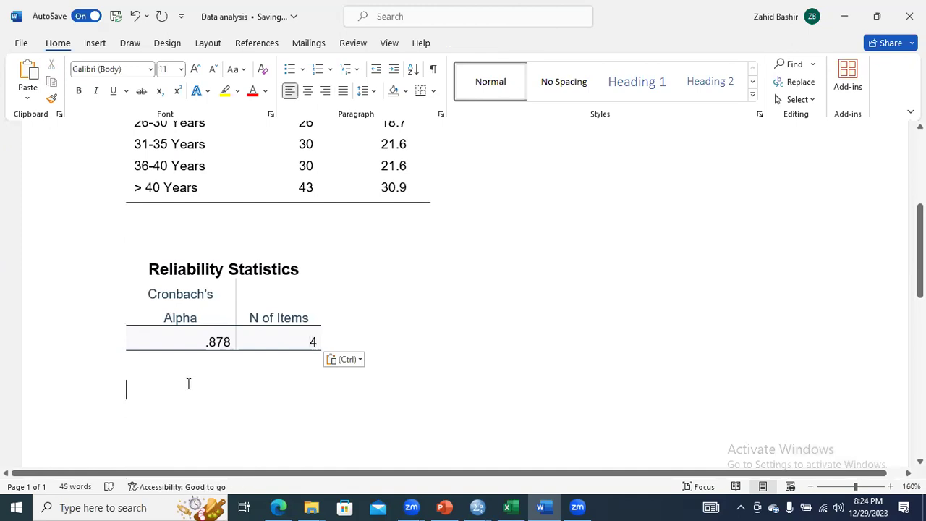
pyautogui.write('Constru')
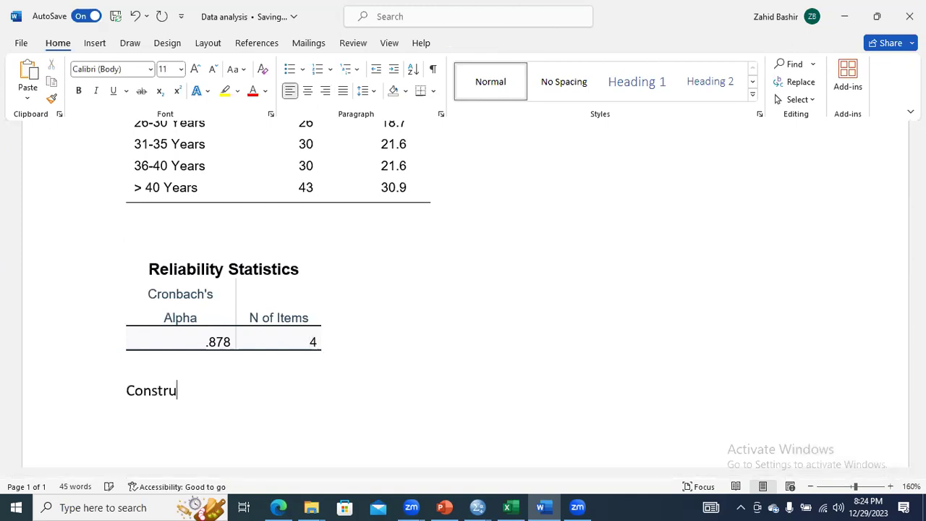
pyautogui.write('ct of Mobile ')
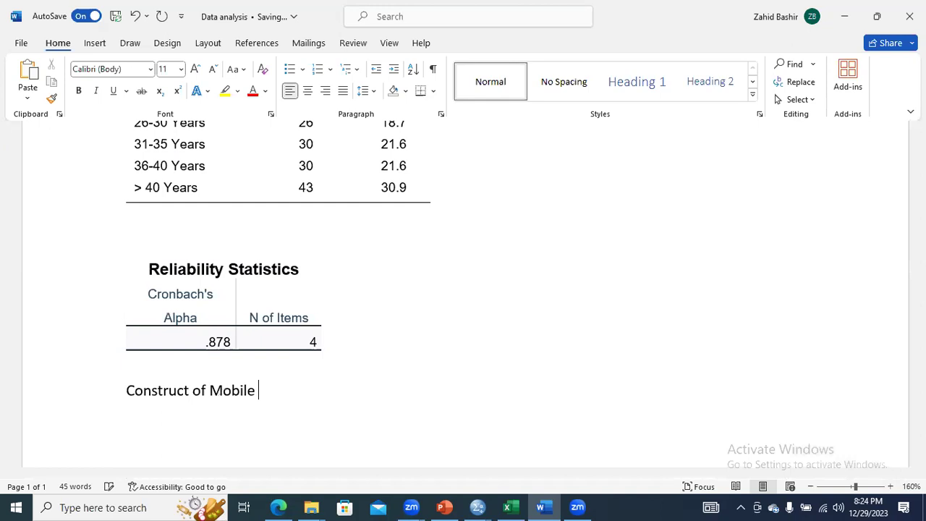
pyautogui.write('banking ')
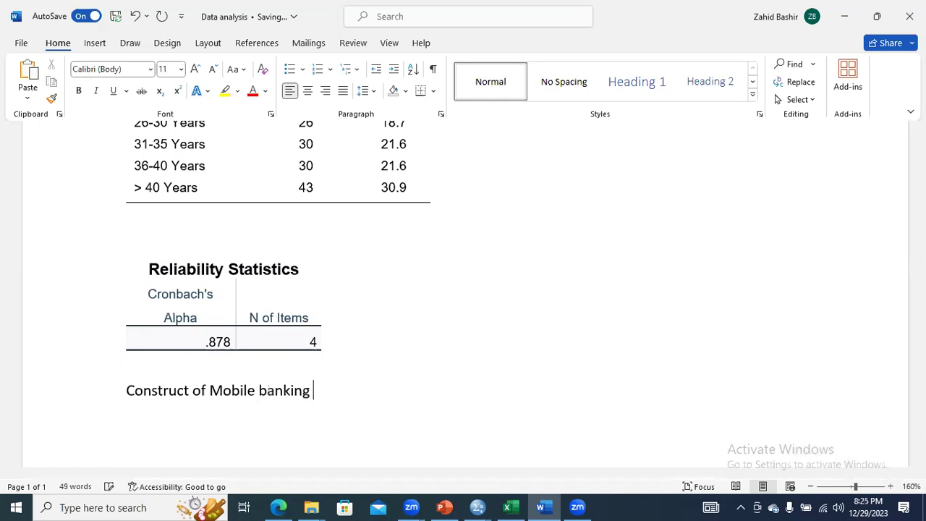
pyautogui.write('with 4 item is reliability')
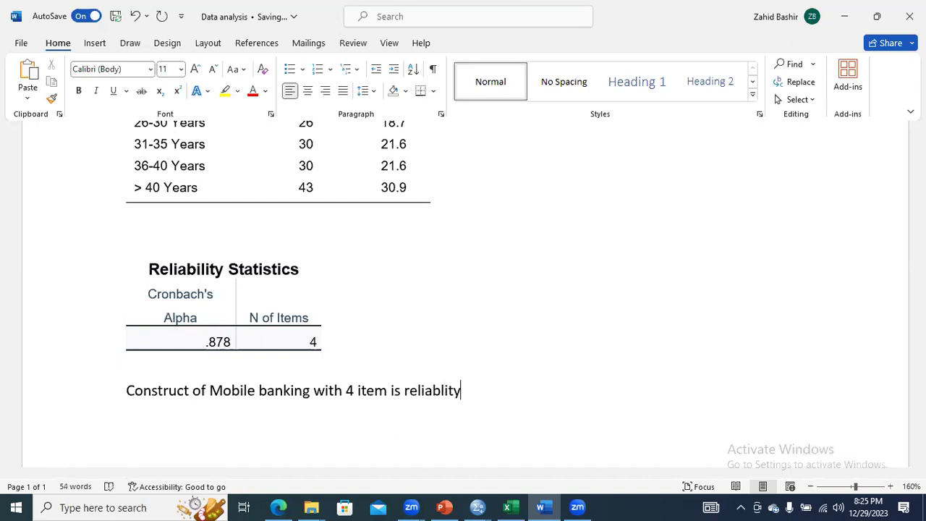
pyautogui.write(' (')
pyautogui.write('cron')
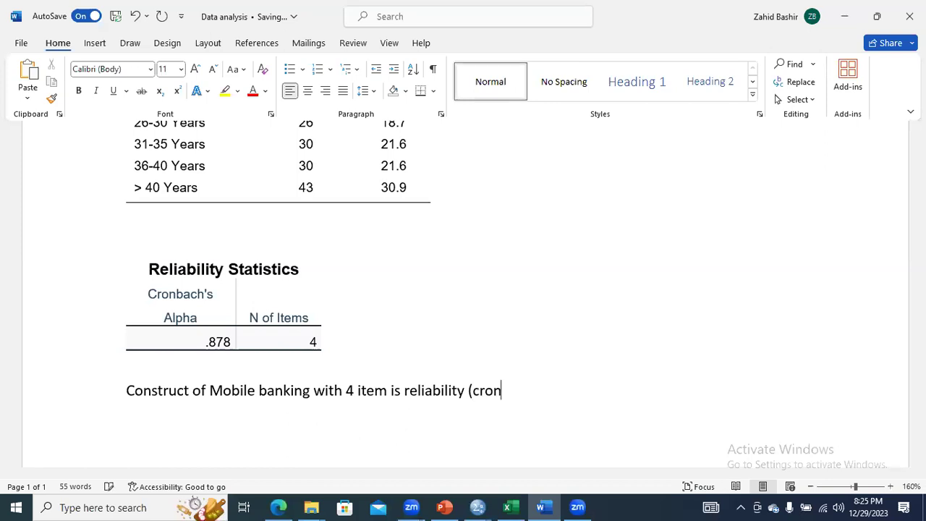
pyautogui.write('bach alp')
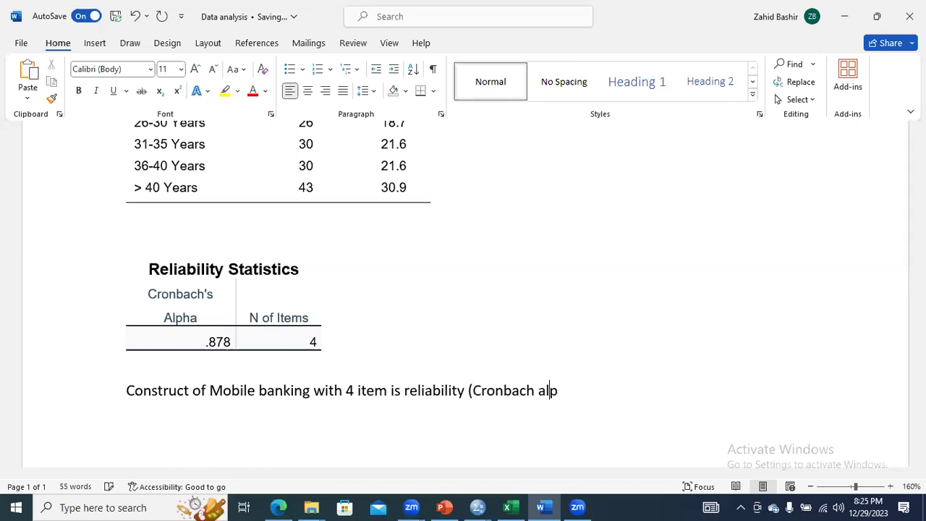
pyautogui.write('ha > 0.7')
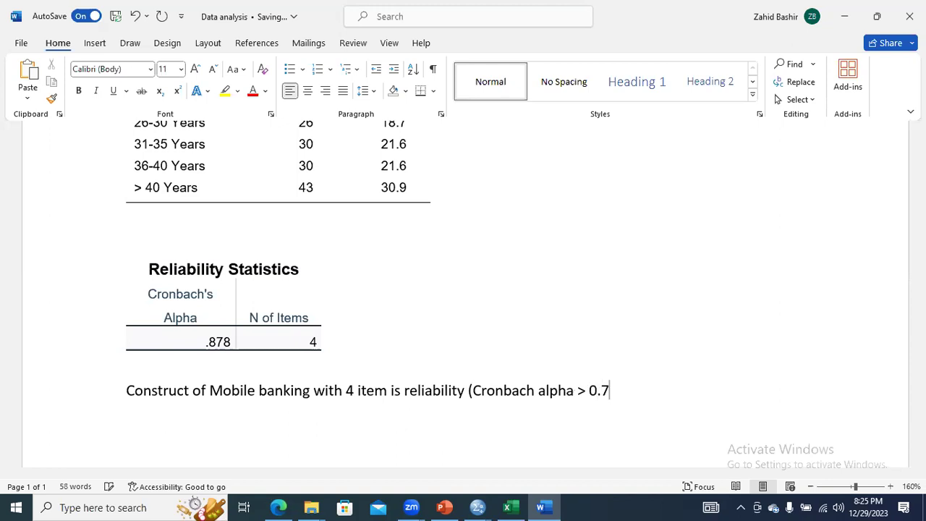
pyautogui.write('0)')
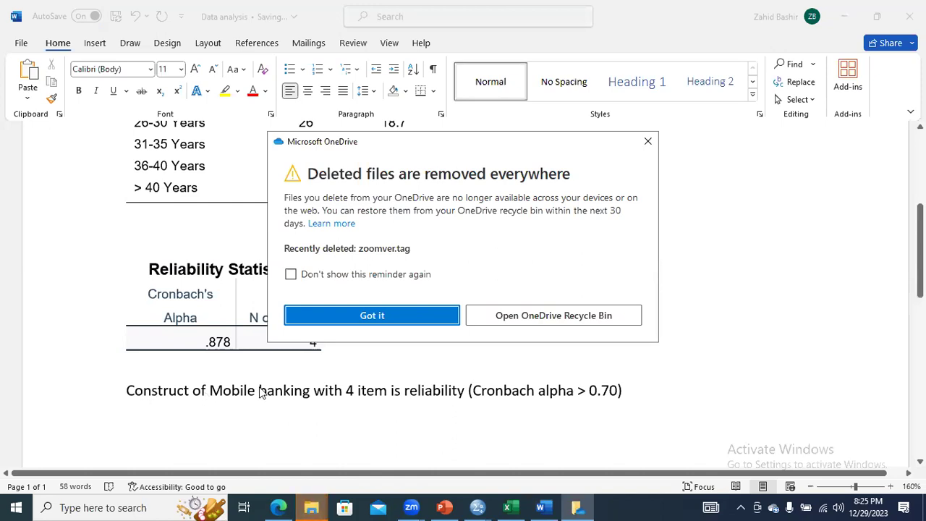
# Dismiss the OneDrive deleted-files reminder and start a new line after the Mobile banking sentence
pyautogui.click(421, 313)
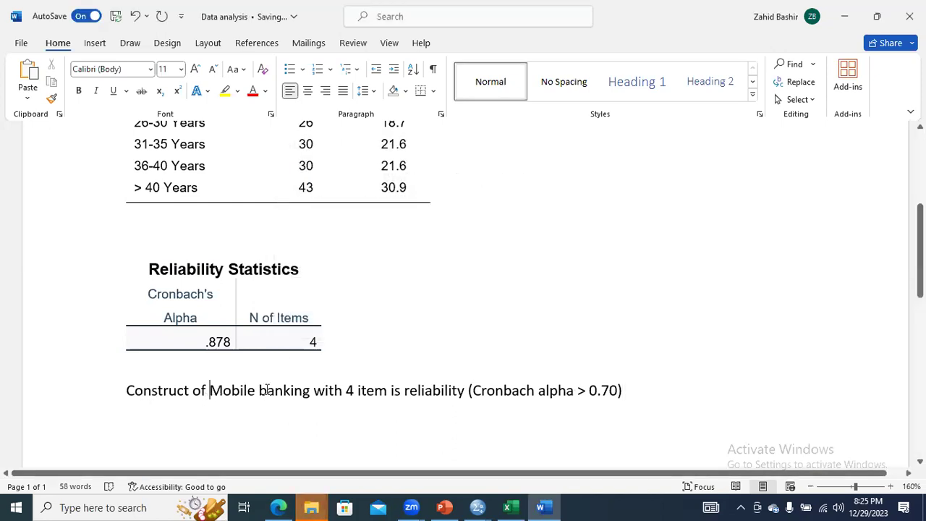
pyautogui.moveTo(210, 391); pyautogui.dragTo(295, 390)
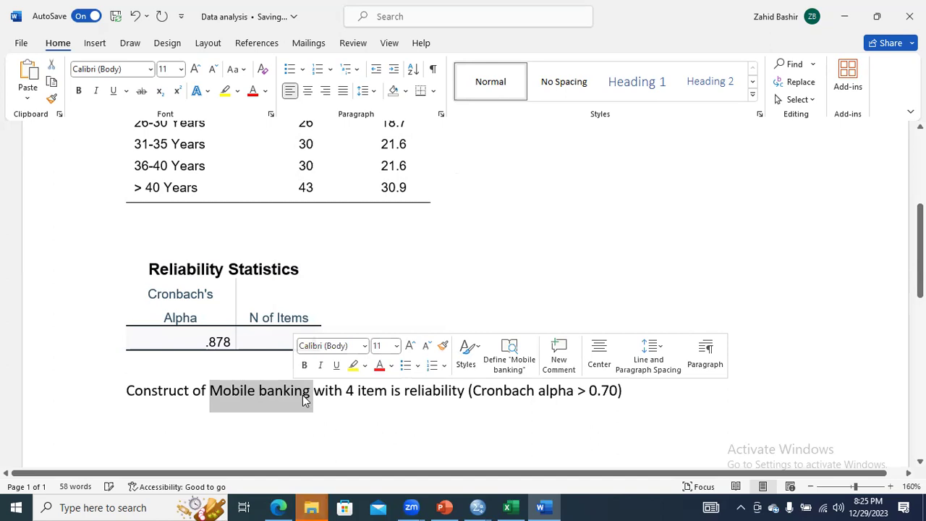
pyautogui.click(632, 388)
pyautogui.press('Return')
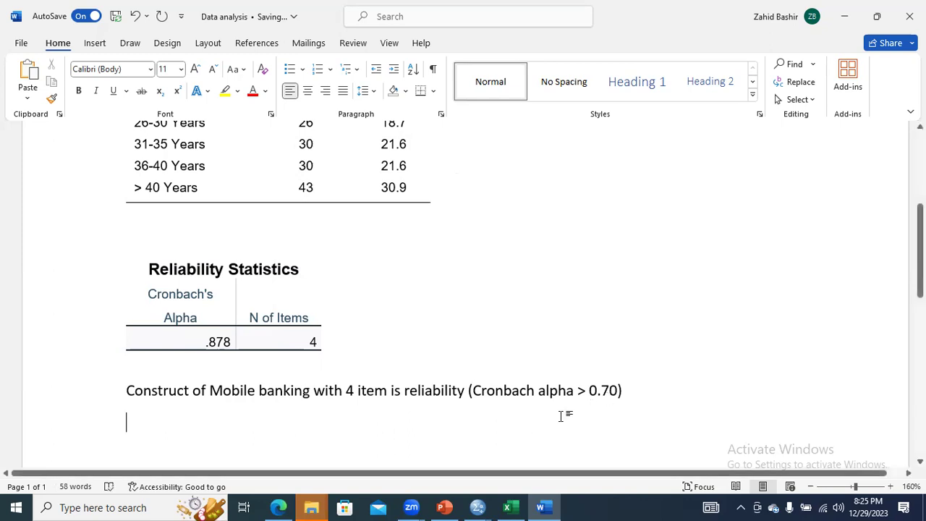
# Switch to the SPSS Data Editor, reopen Reliability Analysis and remove MB1 through MB4 from the items
pyautogui.hotkey('alt', 'Tab')
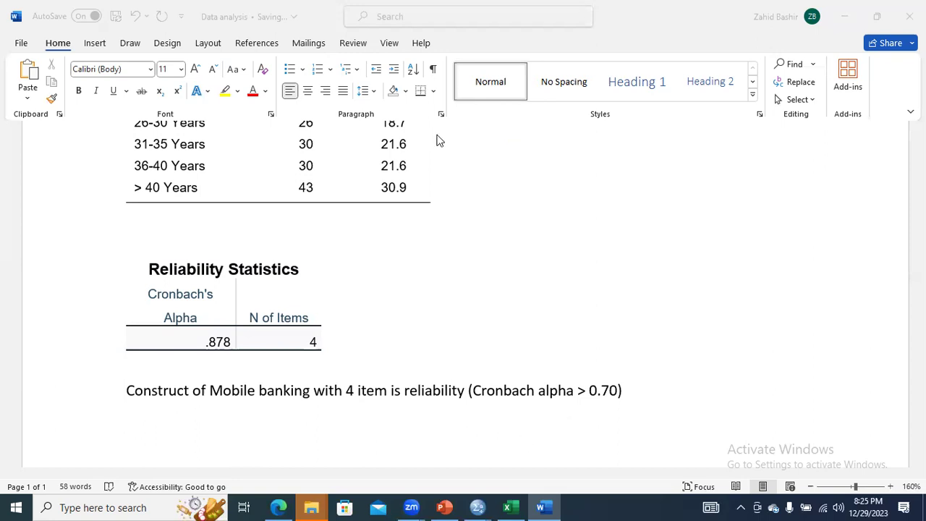
pyautogui.hotkey('alt', 'Tab')
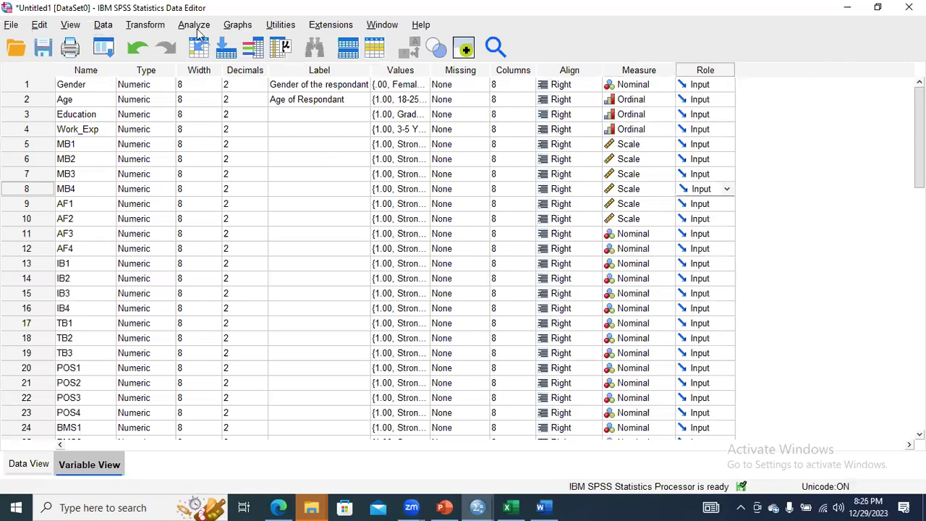
pyautogui.click(197, 29)
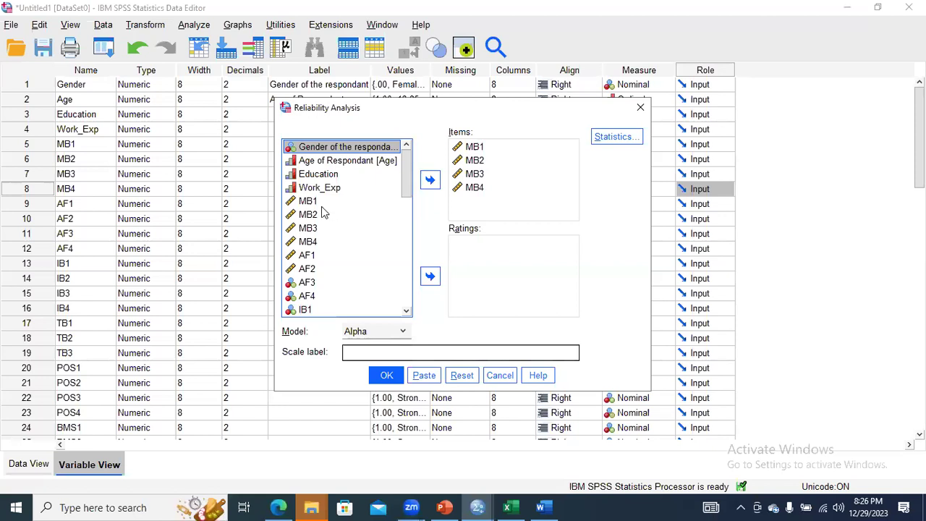
pyautogui.scroll(-2, 324, 209)
pyautogui.click(322, 208)
pyautogui.click(471, 148)
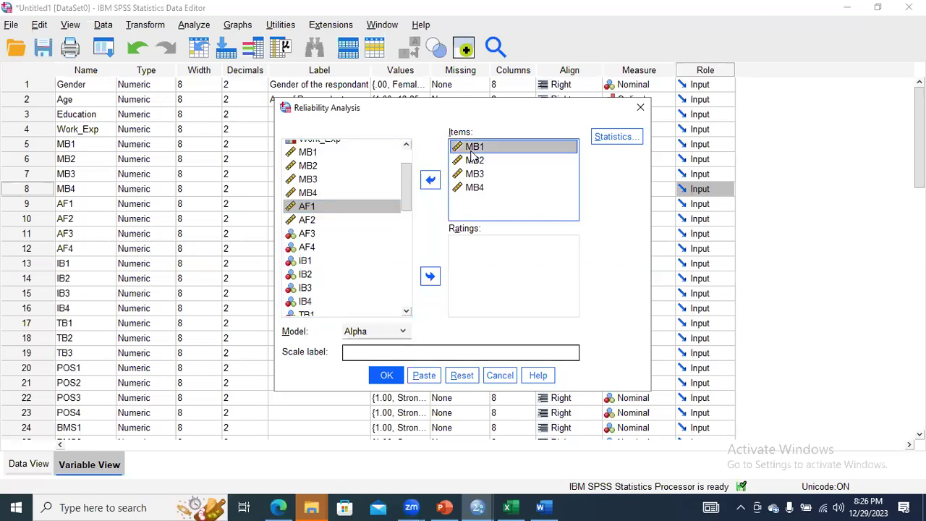
pyautogui.hotkey('shift', 'Down')
pyautogui.hotkey('shift', 'Down')
pyautogui.hotkey('shift', 'Down')
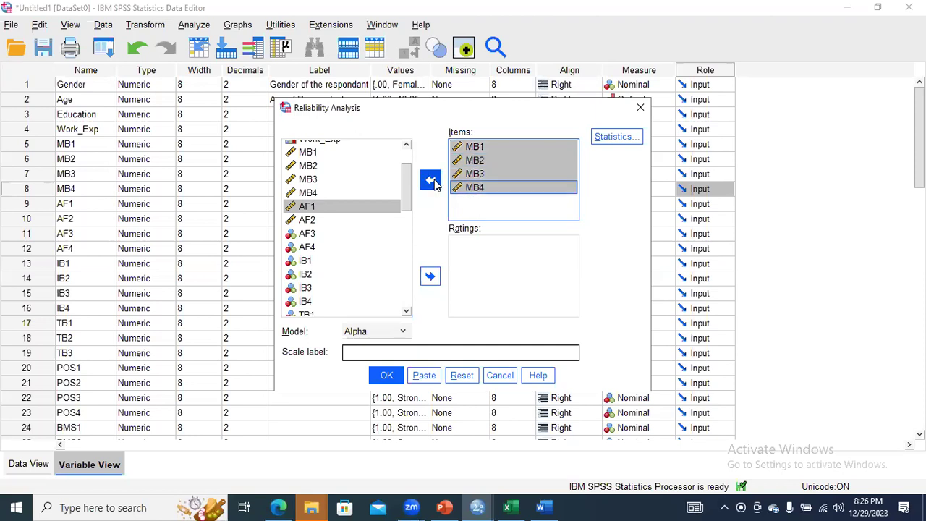
pyautogui.click(431, 181)
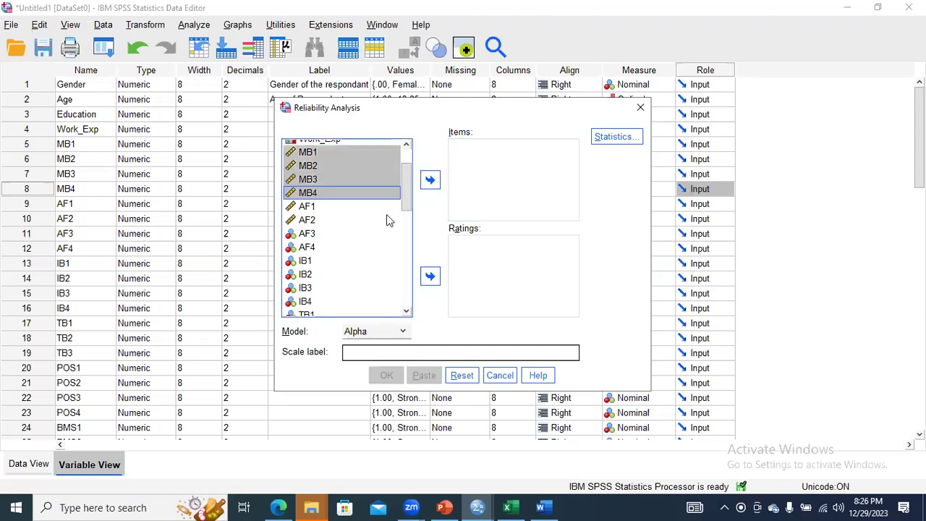
# Add AF1 through AF4 as the reliability items and run the analysis with the Alpha model
pyautogui.click(309, 207)
pyautogui.hotkey('shift', 'Down')
pyautogui.hotkey('shift', 'Down')
pyautogui.hotkey('shift', 'Down')
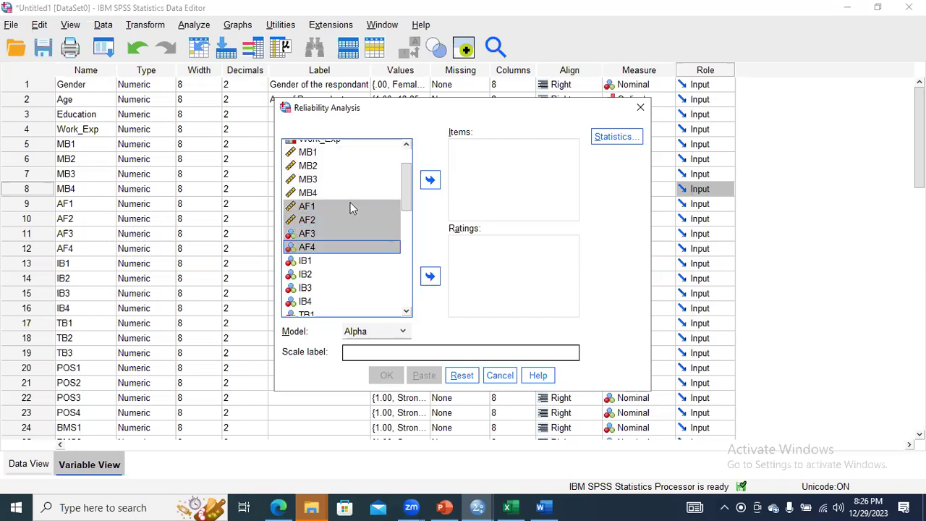
pyautogui.click(426, 186)
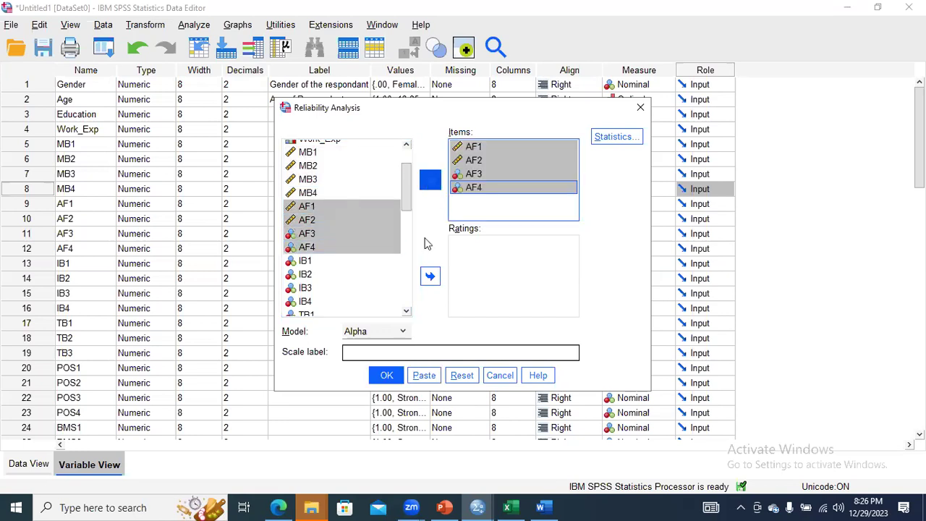
pyautogui.click(387, 376)
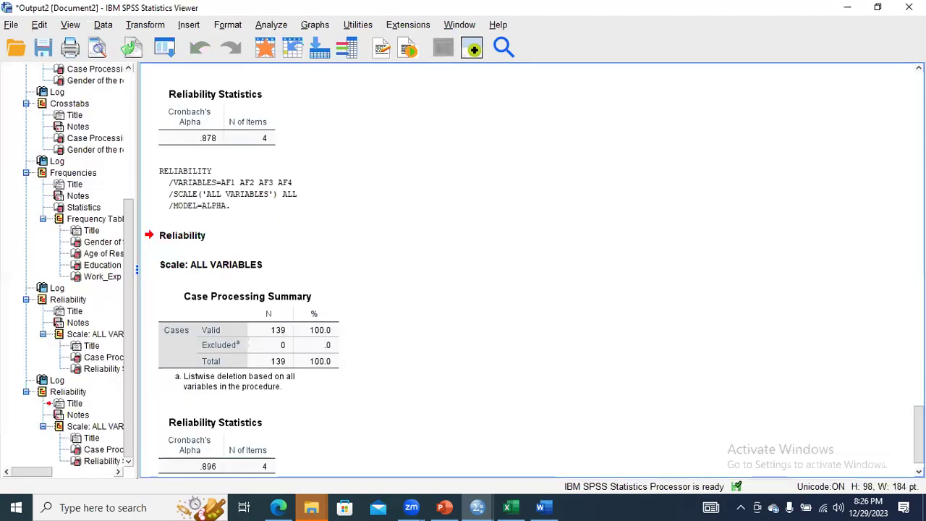
# Copy the Reliability Statistics table for the AF items from the SPSS output into the Word document, below the Mobile banking sentence
pyautogui.click(234, 444)
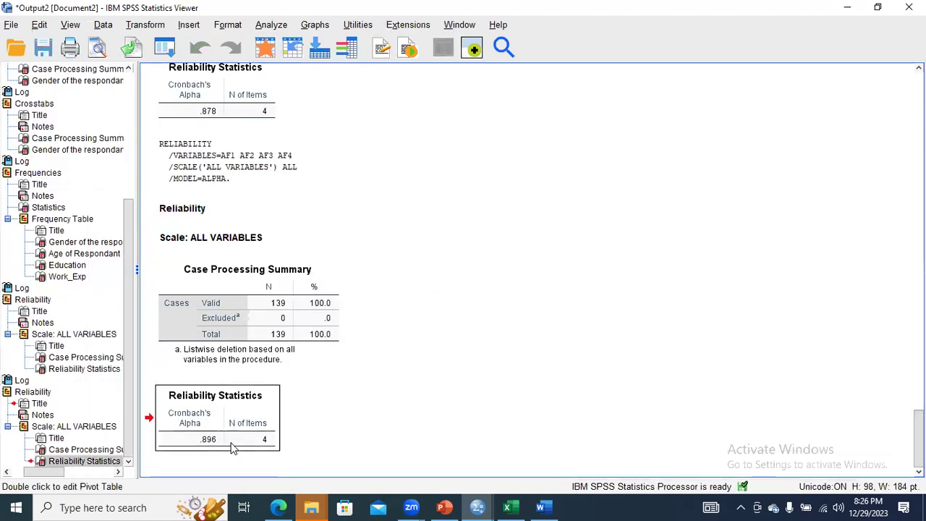
pyautogui.click(550, 506)
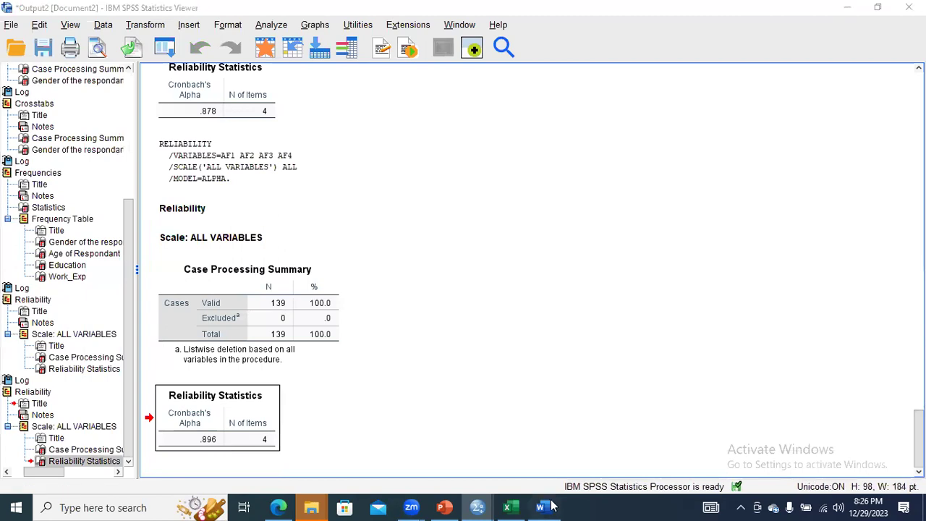
pyautogui.hotkey('ctrl', 'v')
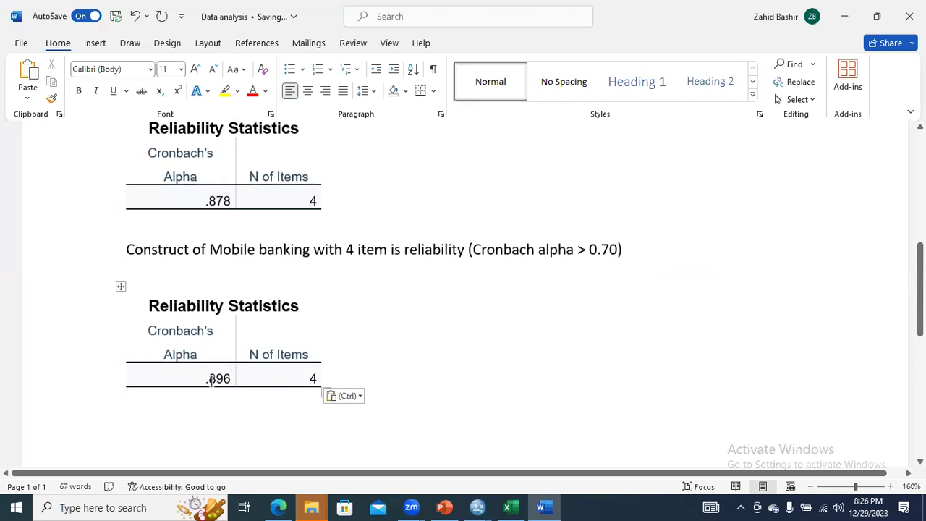
# Examine the Cronbach's Alpha in the second table and the Mobile banking sentence, and place the cursor below the second table
pyautogui.moveTo(206, 378); pyautogui.dragTo(229, 381)
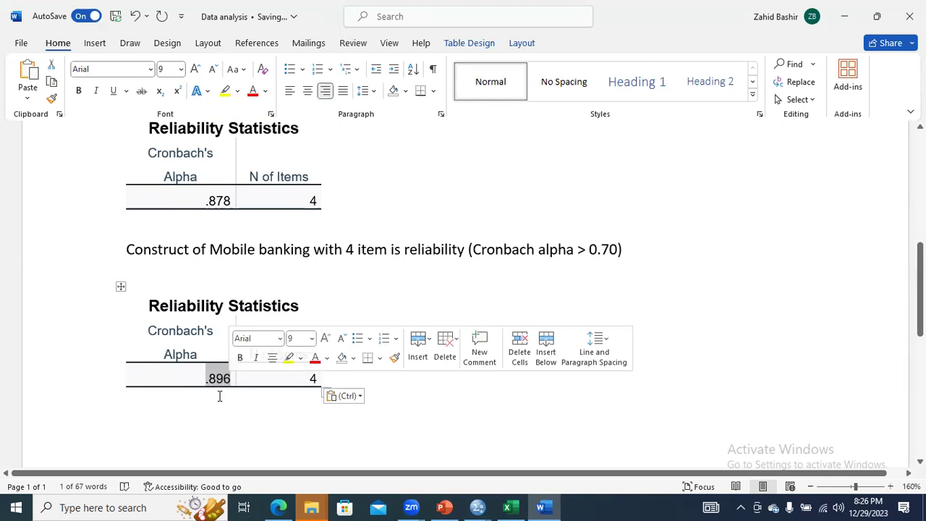
pyautogui.moveTo(623, 246); pyautogui.dragTo(178, 267)
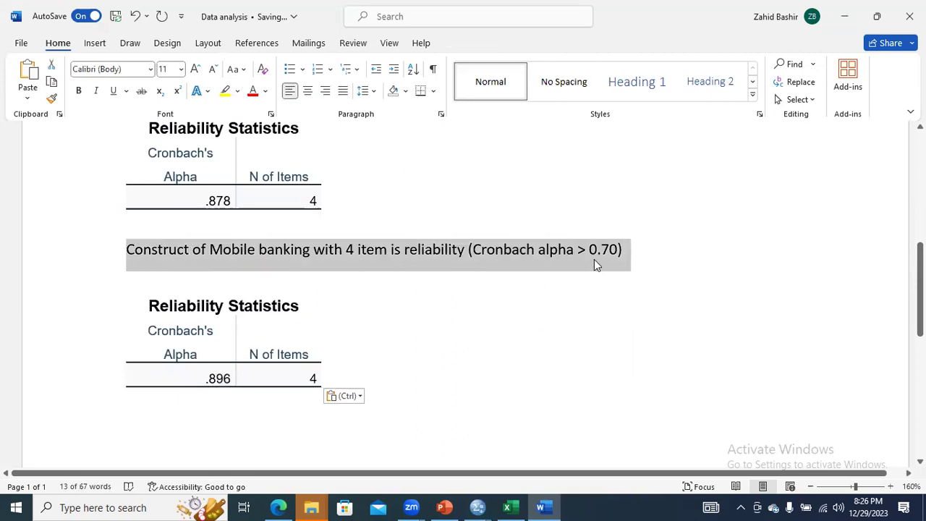
pyautogui.click(253, 411)
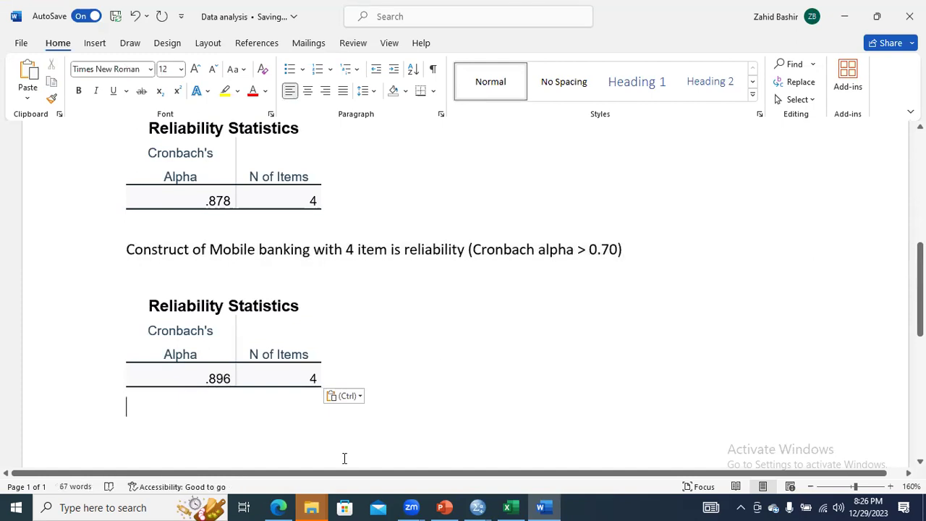
# Check the AF variables in SPSS and the ATM facility construct in Section 2 of Questionnaire.pdf, and return to the Word document
pyautogui.click(311, 507)
pyautogui.click(478, 507)
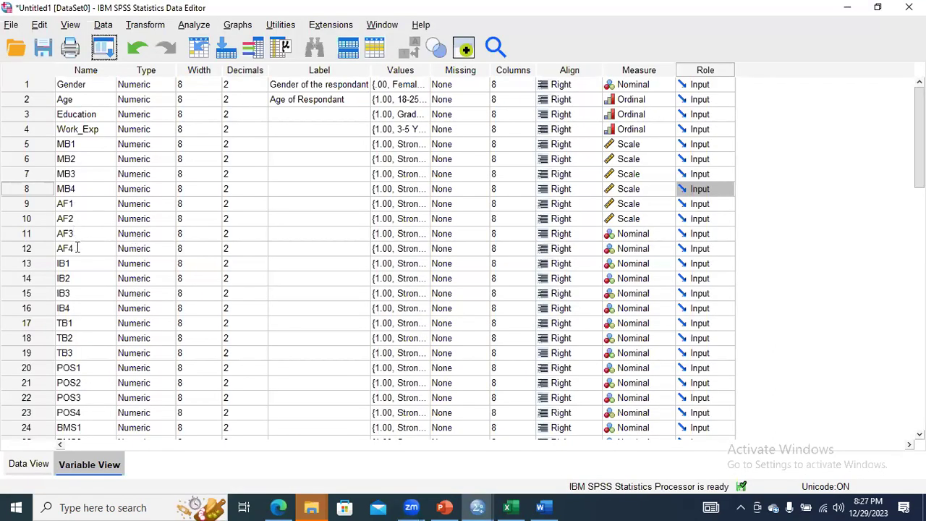
pyautogui.click(280, 504)
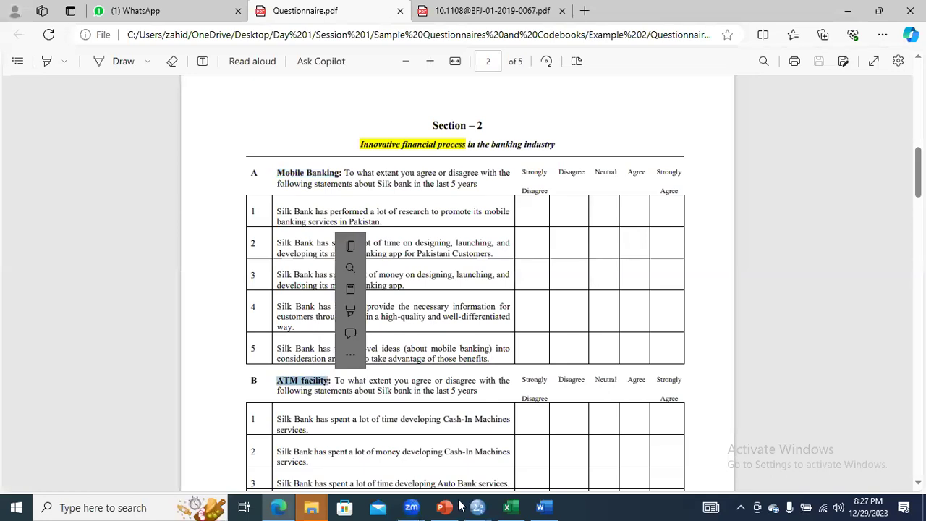
pyautogui.click(541, 507)
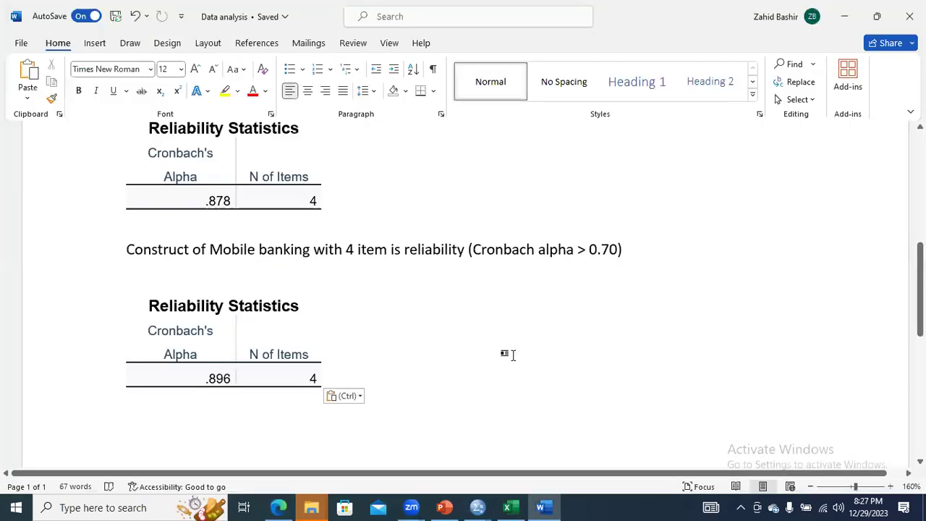
# Below the second table, write "The construct of ATM Facility with 4 items is statistically reliable ("
pyautogui.write('The construct of ATM Fac')
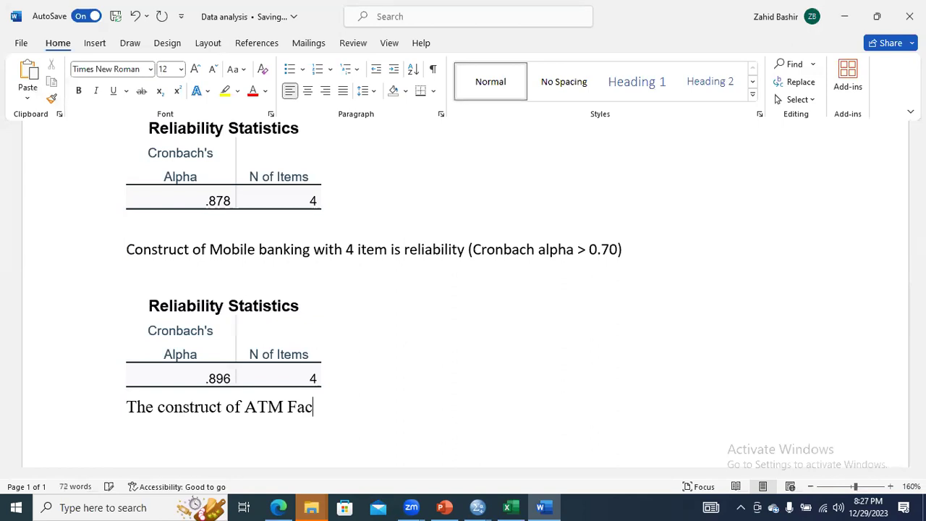
pyautogui.write('ility with 4 items is stat')
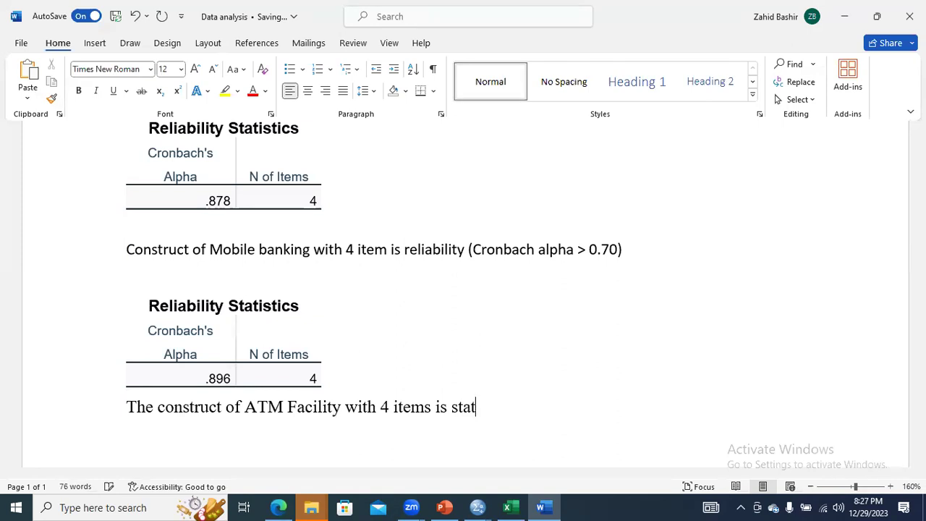
pyautogui.write('istically relia')
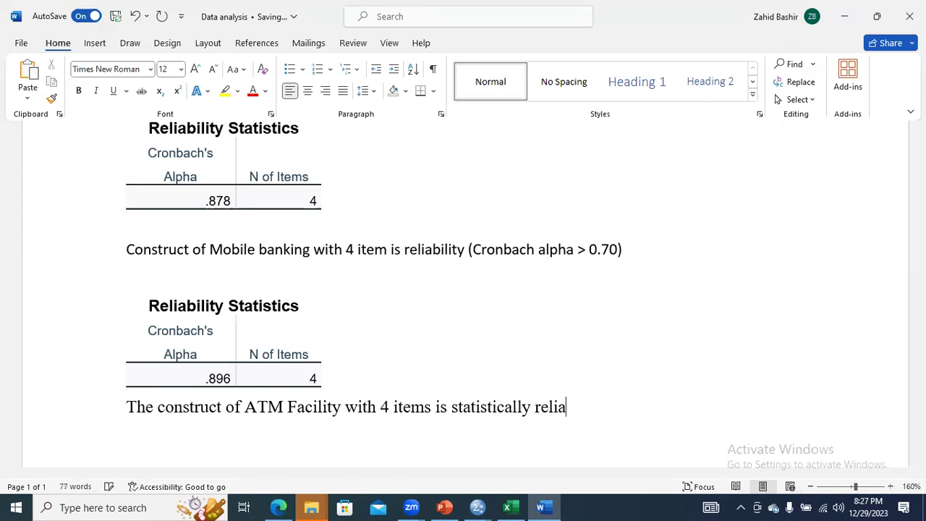
pyautogui.write('ble (b')
pyautogui.write('r')
pyautogui.press('BackSpace')
pyautogui.press('BackSpace')
# Complete the ATM Facility sentence with "Cronbach alpha > 0.70)" copied from the Mobile banking sentence
pyautogui.moveTo(622, 249); pyautogui.dragTo(497, 257)
pyautogui.hotkey('ctrl', 'c')
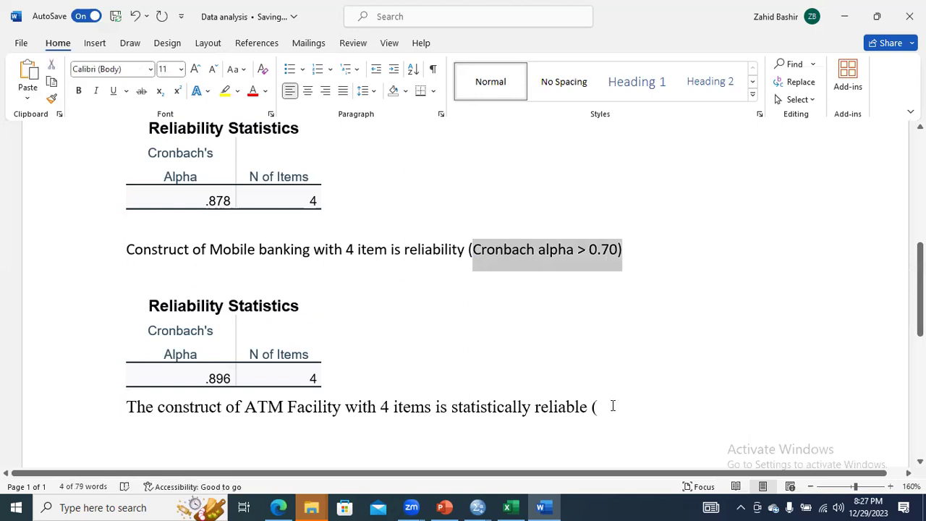
pyautogui.click(613, 406)
pyautogui.hotkey('ctrl', 'v')
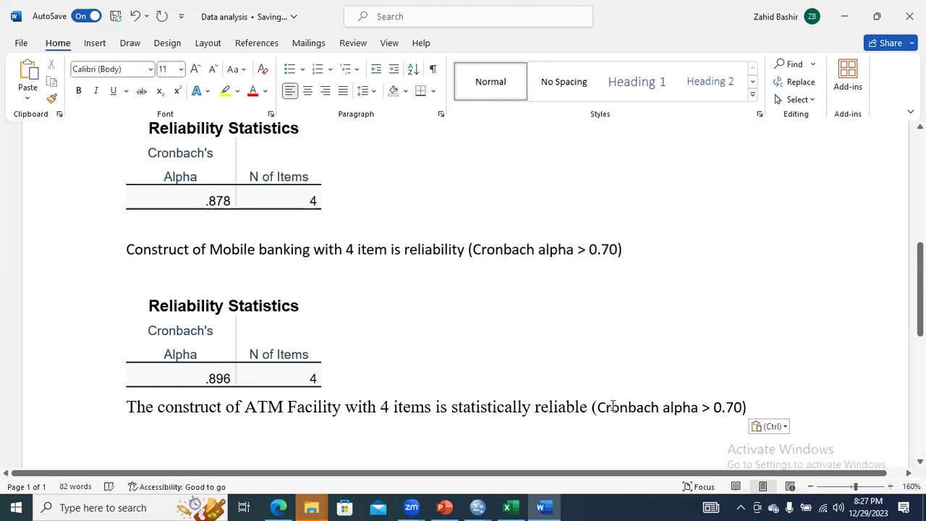
# Extend the ATM Facility sentence with "as recommended by" and the 2020 author citation, end it with a period, and select the whole sentence
pyautogui.write('a')
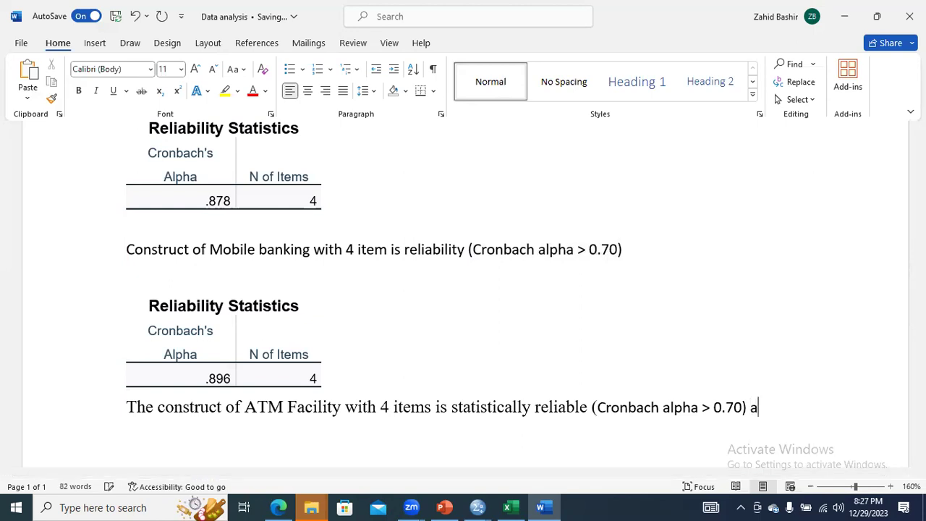
pyautogui.write('s recommended by ')
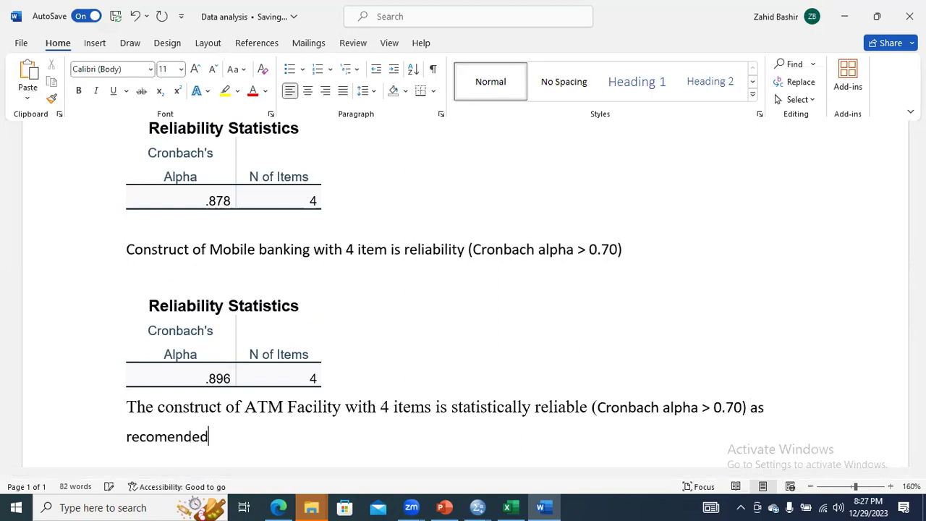
pyautogui.write('Hier')
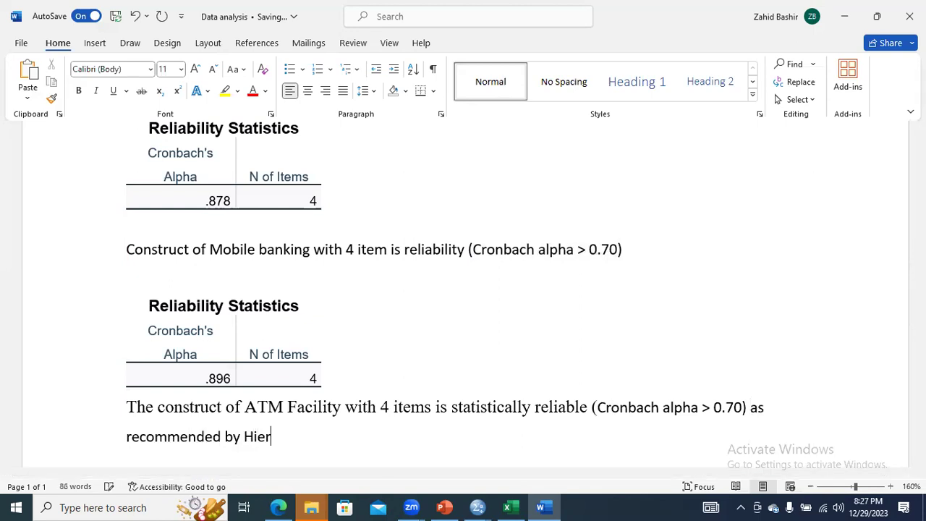
pyautogui.write(' et al (2020)')
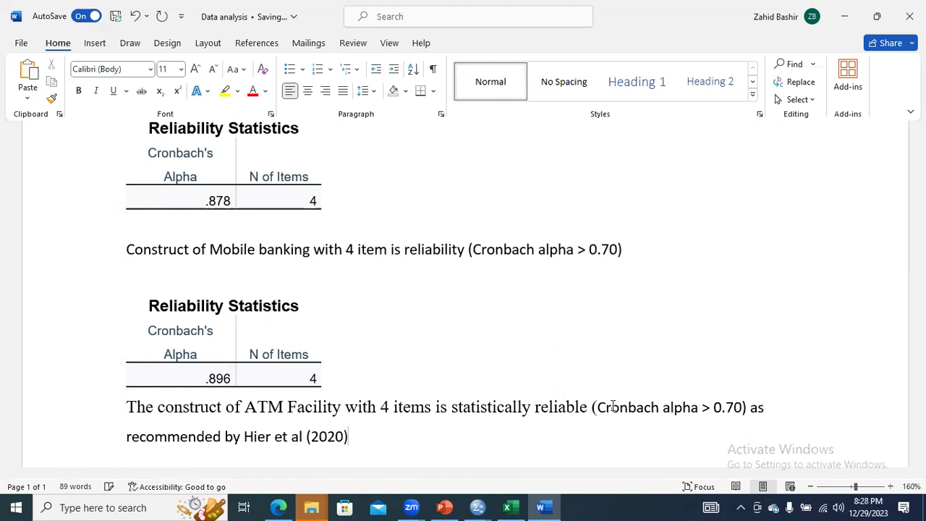
pyautogui.write('.')
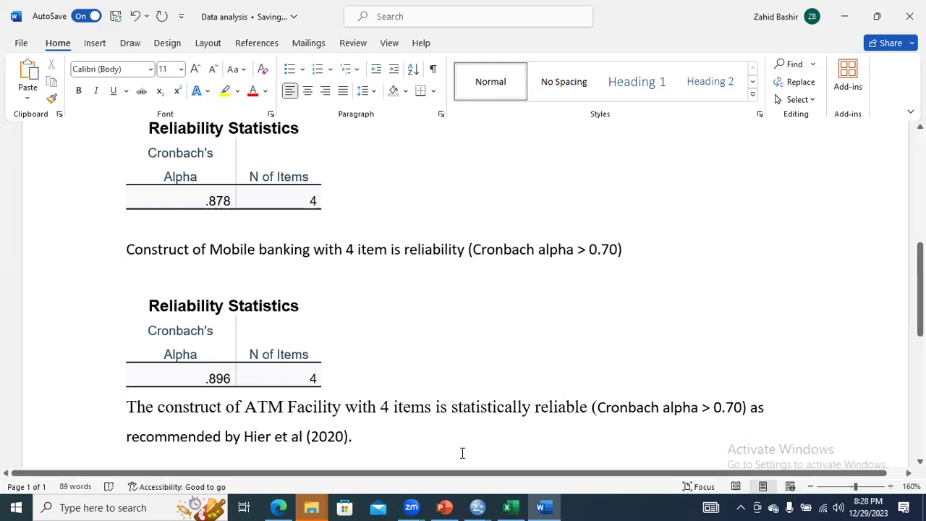
pyautogui.moveTo(354, 436); pyautogui.dragTo(129, 407)
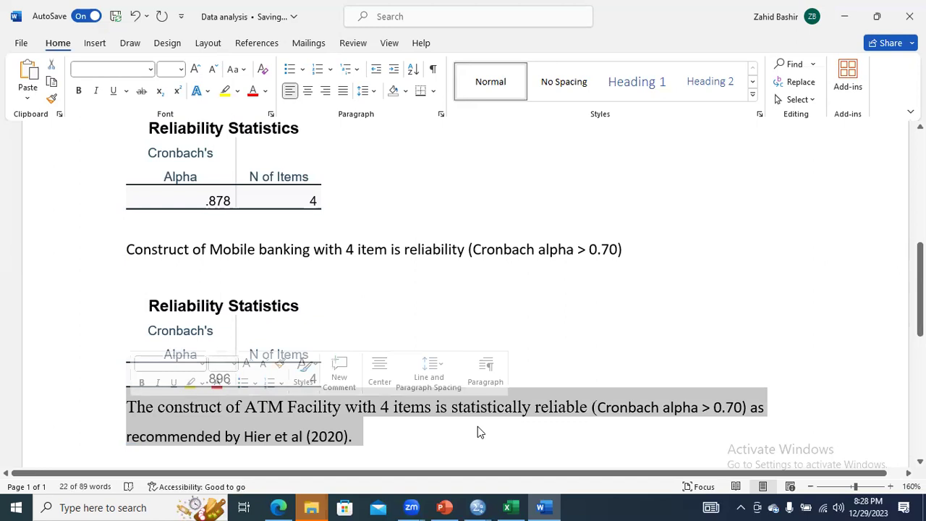
# Switch to the SPSS Data Editor and look through the variable list for the remaining constructs' items
pyautogui.click(477, 507)
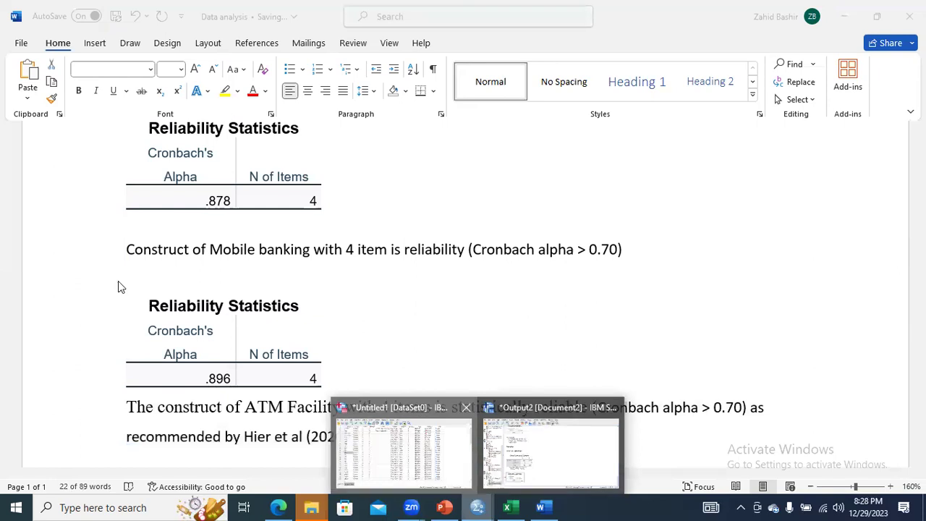
pyautogui.click(455, 444)
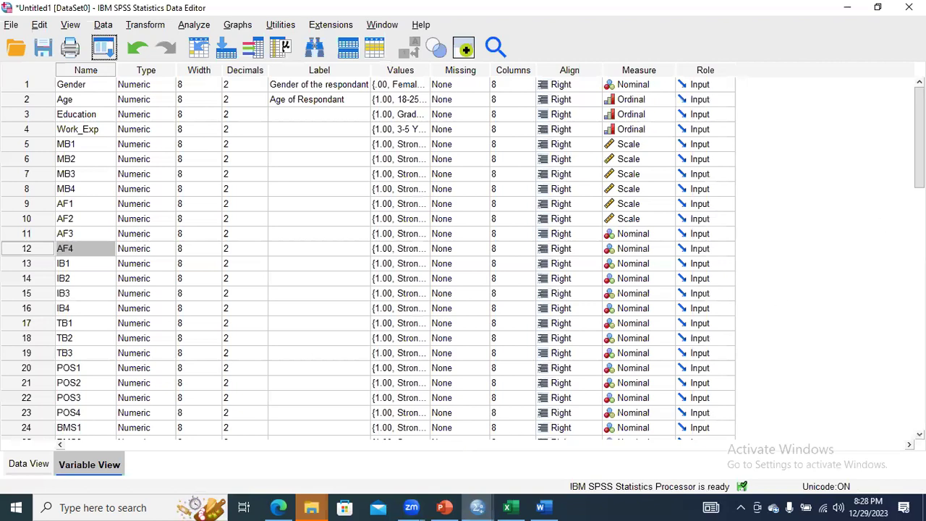
pyautogui.scroll(-3, 369, 253)
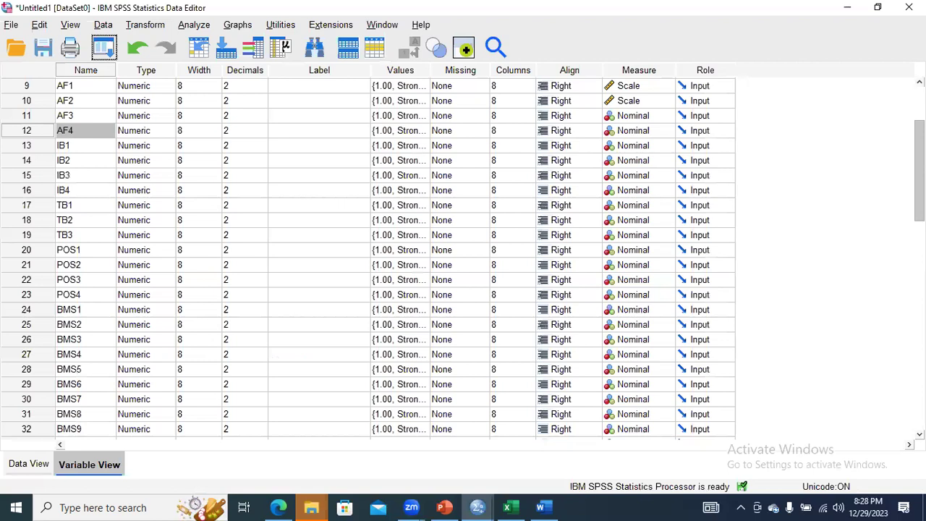
pyautogui.scroll(-3, 369, 253)
pyautogui.scroll(6, 777, 222)
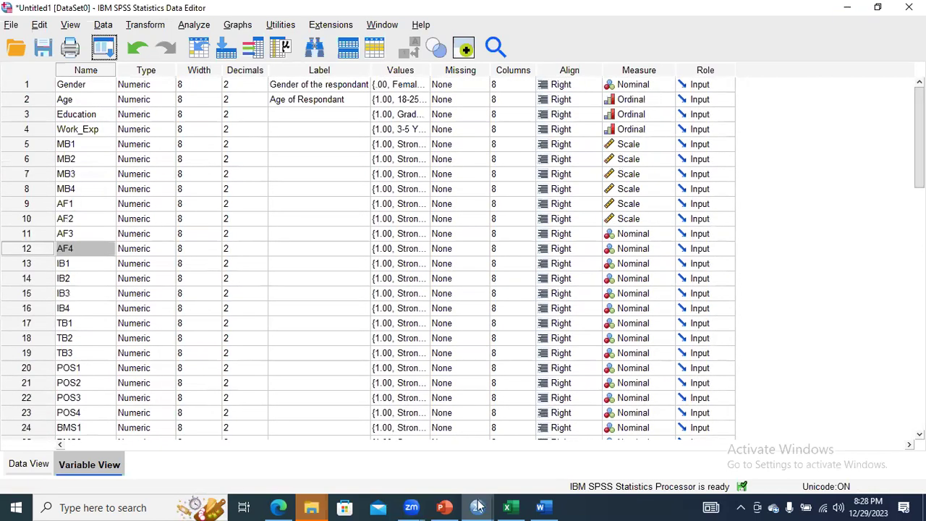
# From the SPSS output window, rerun the Reliability Analysis on AF1 to AF4 with the Scale if item deleted descriptives enabled
pyautogui.moveTo(478, 507)
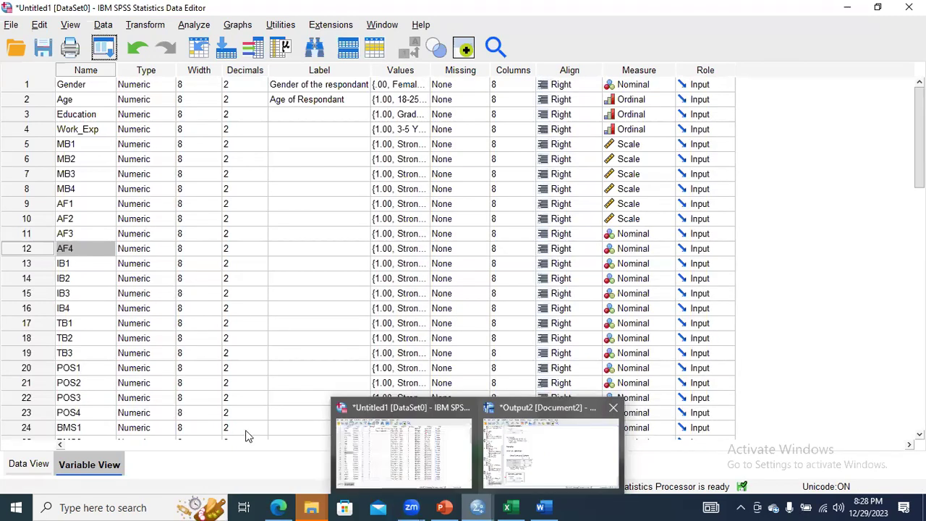
pyautogui.hotkey('alt', 'Tab')
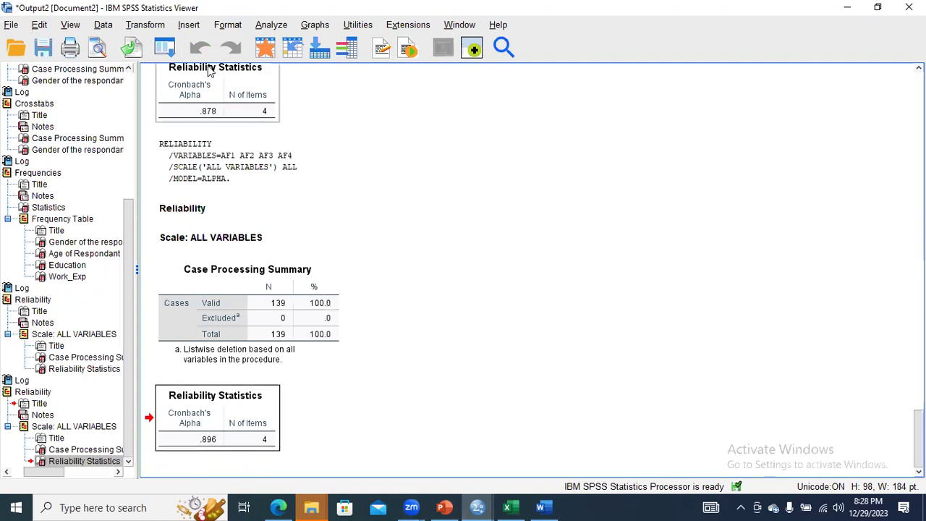
pyautogui.click(270, 26)
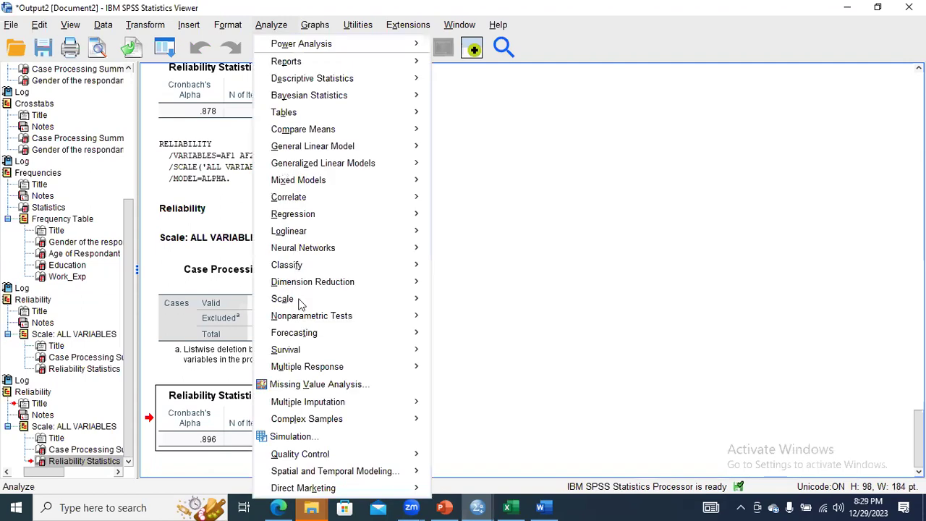
pyautogui.moveTo(369, 302)
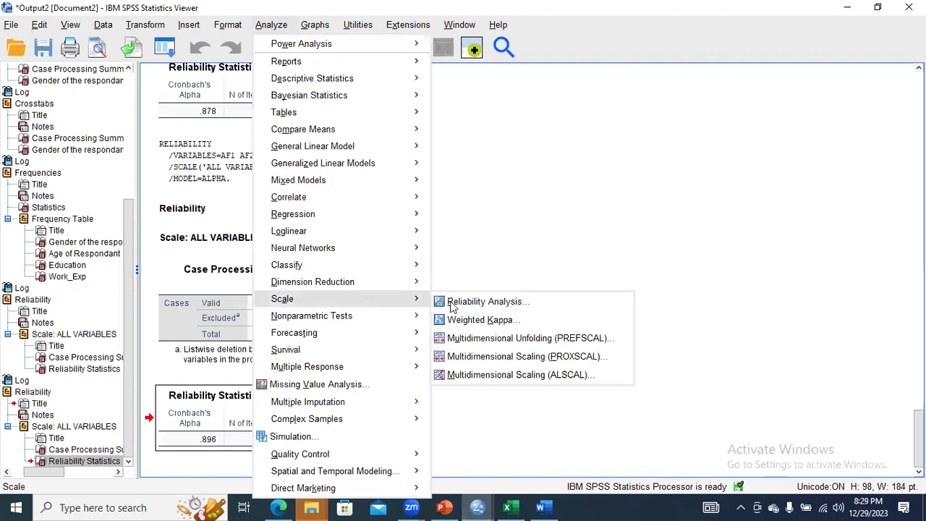
pyautogui.click(453, 307)
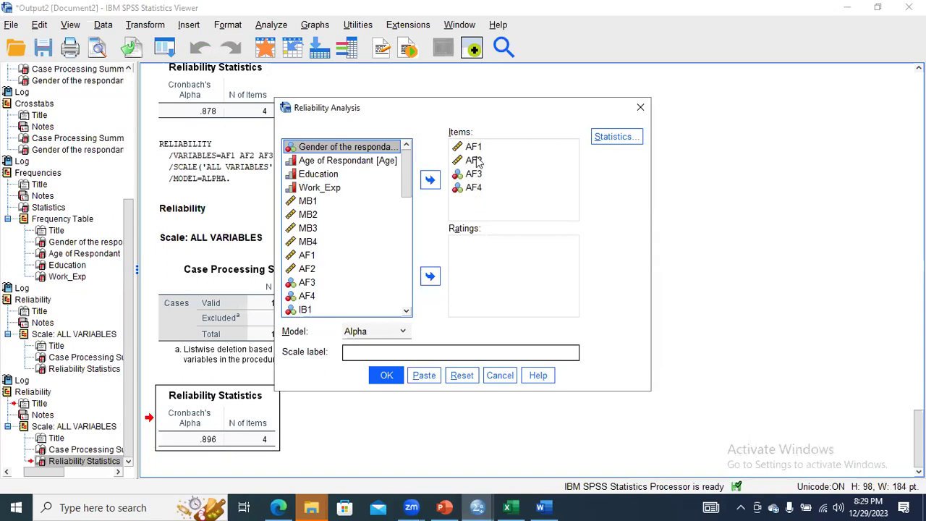
pyautogui.click(613, 144)
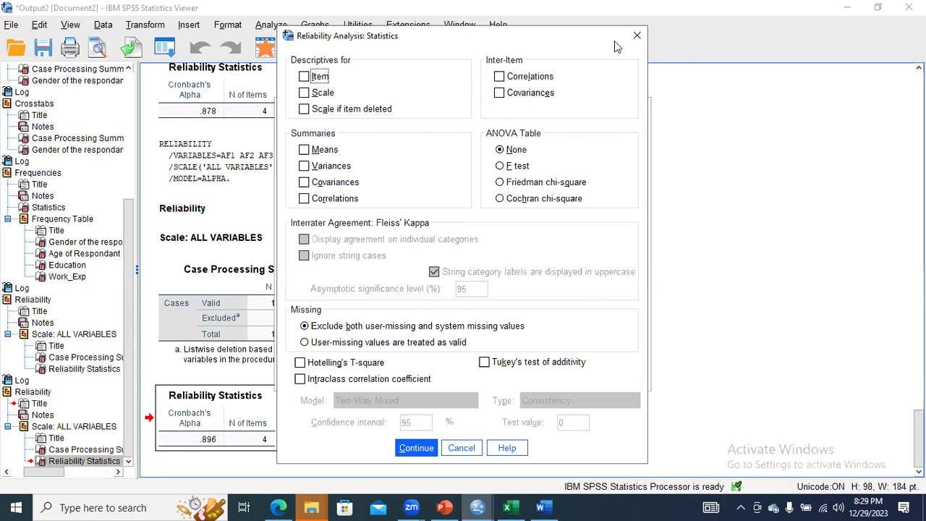
pyautogui.click(637, 36)
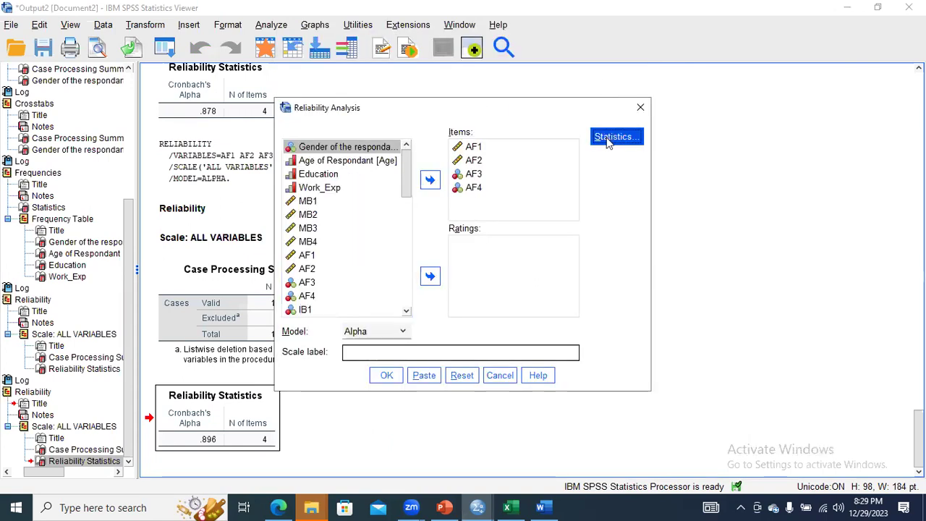
pyautogui.click(610, 139)
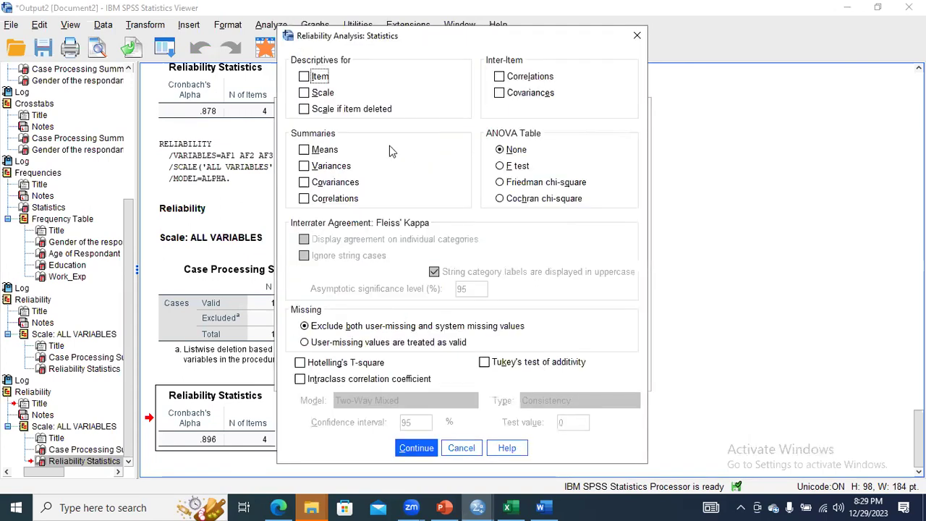
pyautogui.click(304, 110)
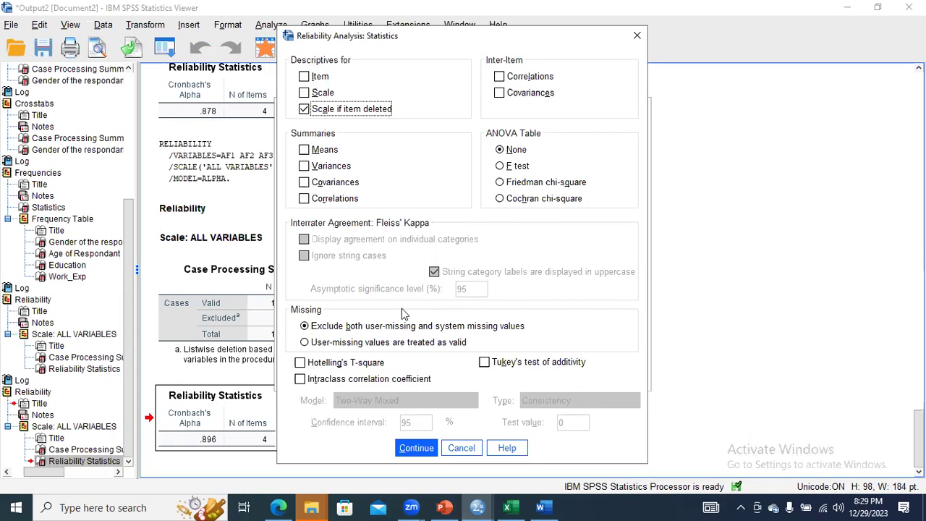
pyautogui.click(416, 449)
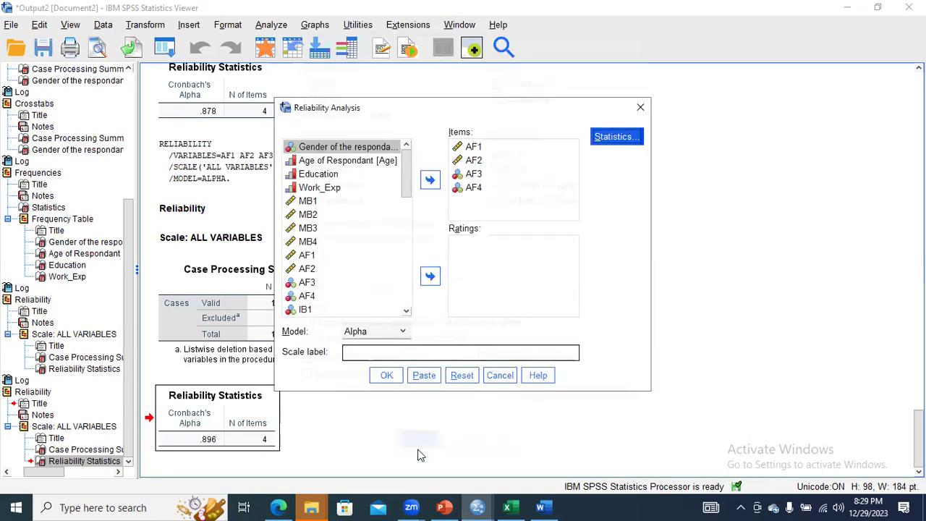
pyautogui.click(385, 376)
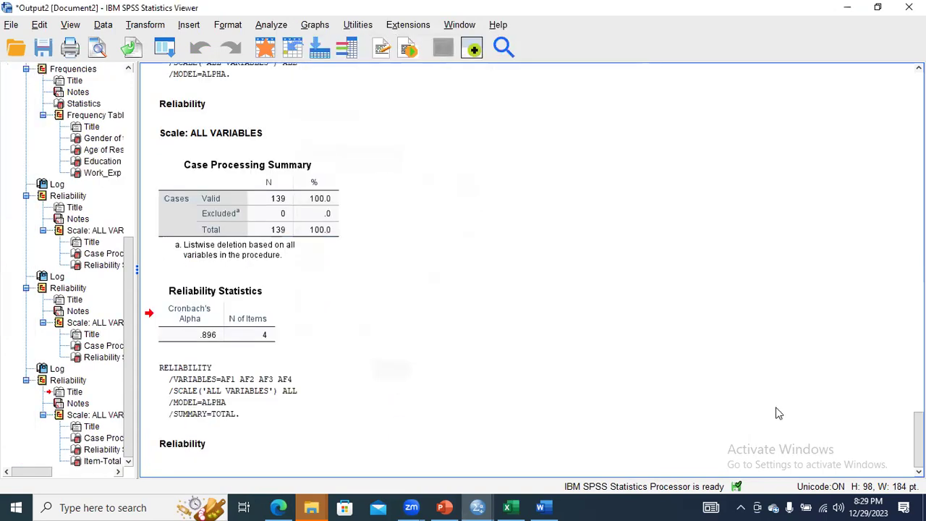
# Examine the overall Cronbach's Alpha and the Item-Total Statistics for the AF items in the new output
pyautogui.moveTo(919, 439); pyautogui.dragTo(919, 442)
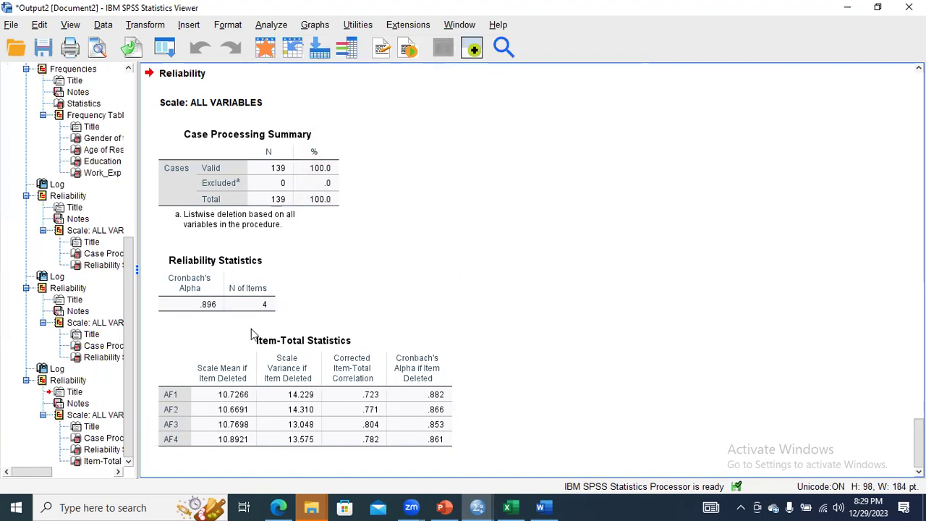
pyautogui.click(217, 304)
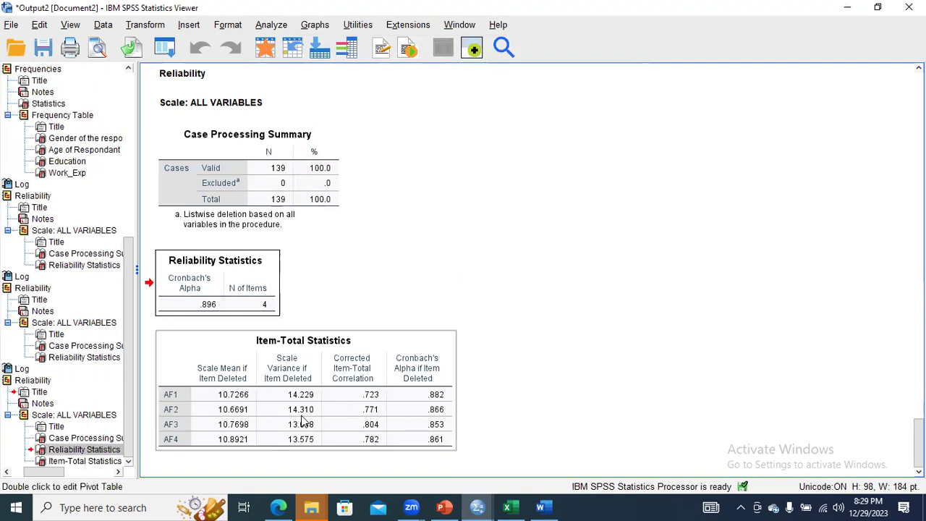
pyautogui.click(349, 425)
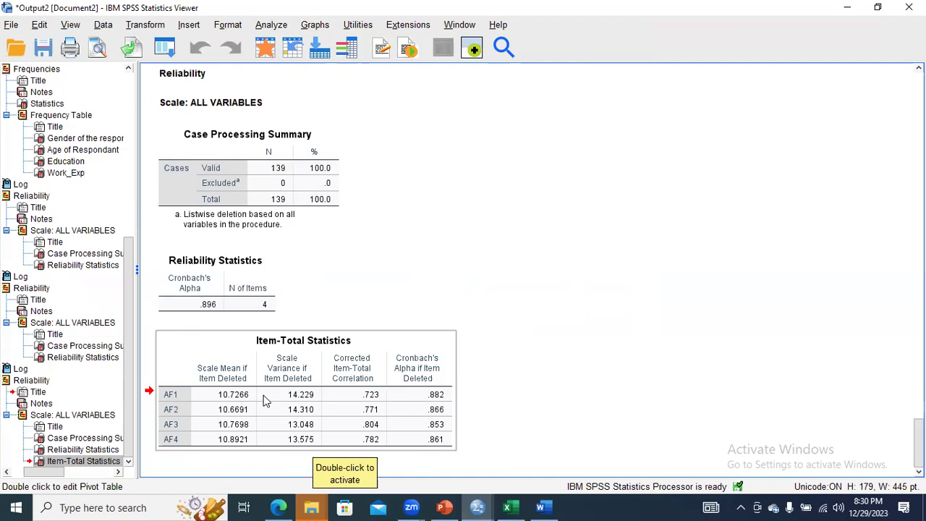
pyautogui.click(265, 26)
pyautogui.moveTo(299, 311)
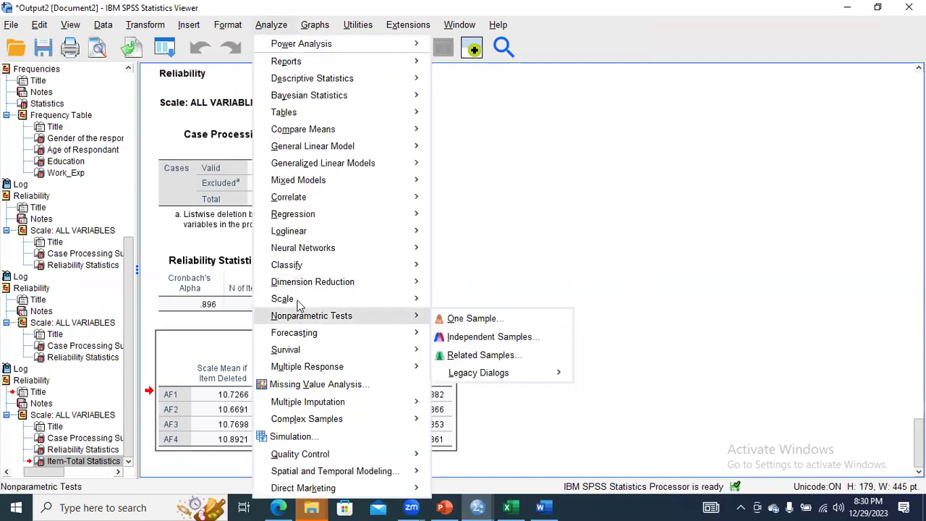
pyautogui.click(181, 402)
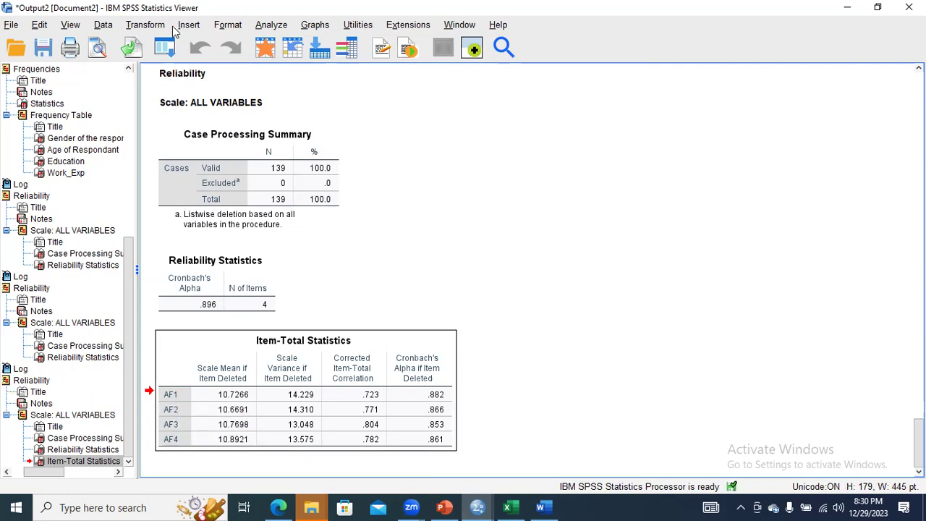
# Run the Reliability Analysis on AF2, AF3 and AF4 only, removing AF1 and disabling Scale if item deleted
pyautogui.click(281, 29)
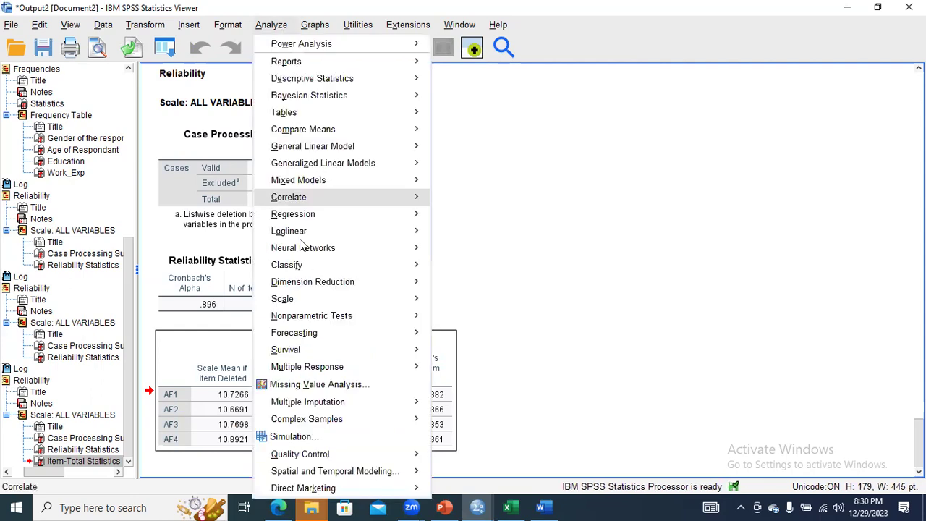
pyautogui.moveTo(382, 305)
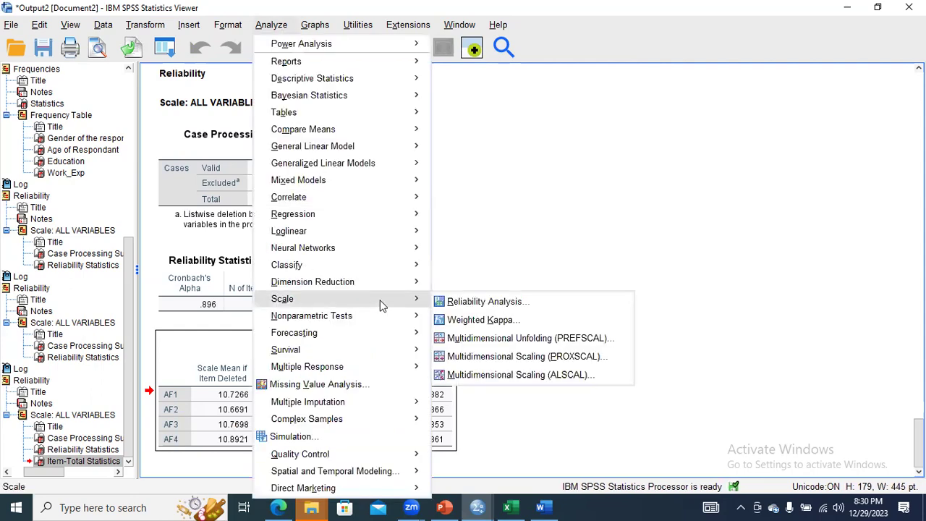
pyautogui.click(479, 304)
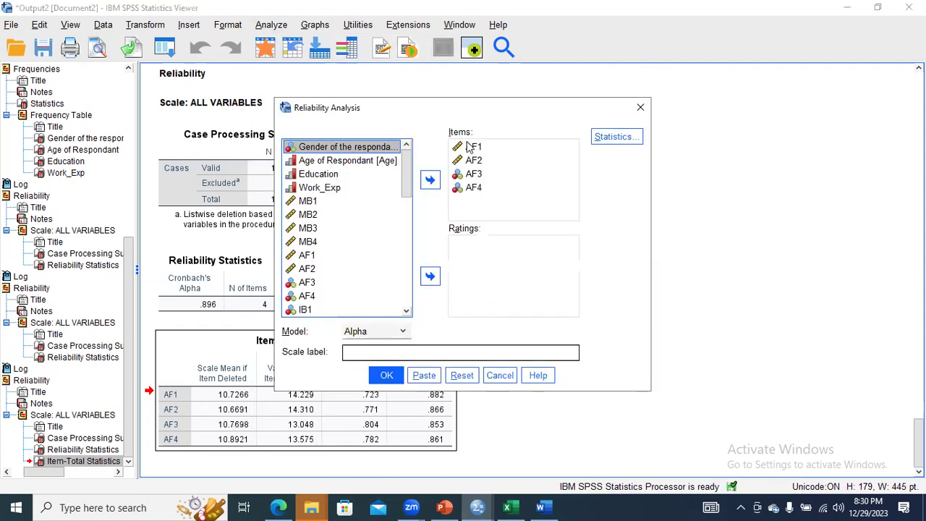
pyautogui.click(431, 181)
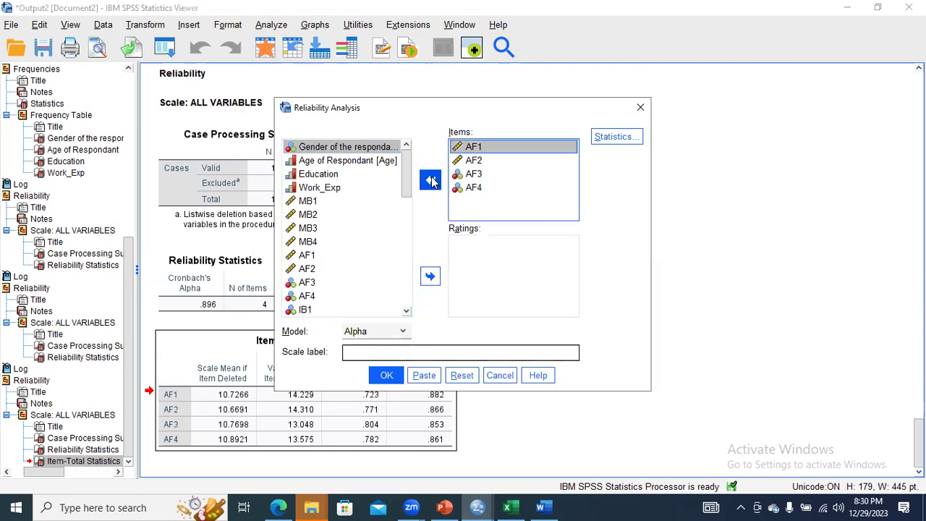
pyautogui.click(431, 181)
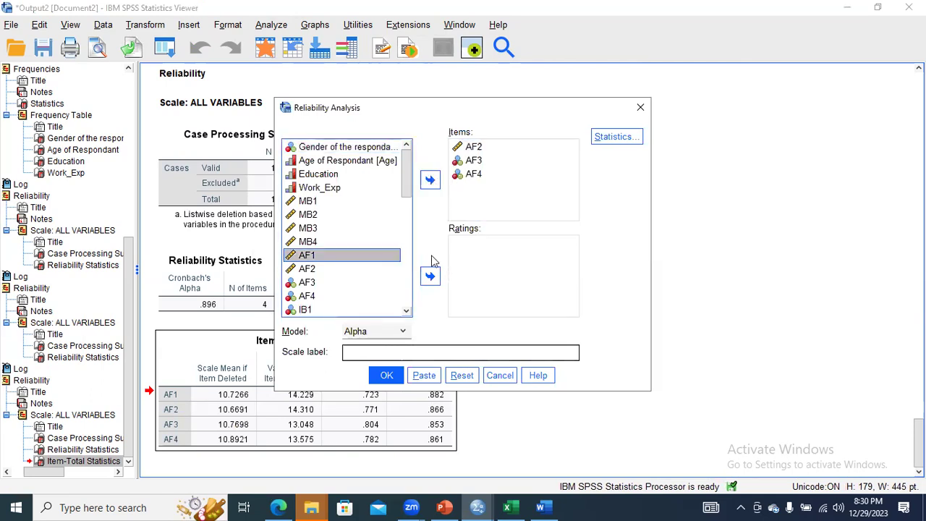
pyautogui.click(625, 139)
pyautogui.click(312, 110)
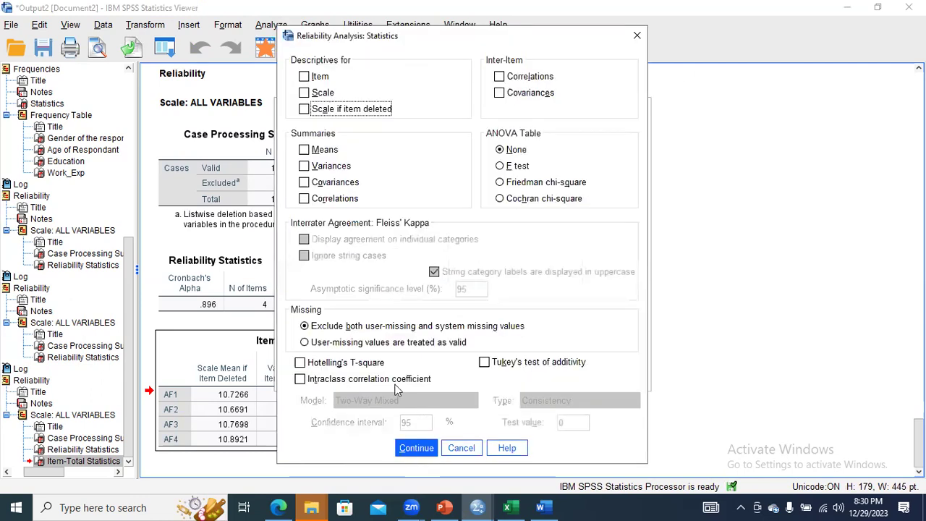
pyautogui.press('Return')
pyautogui.press('Return')
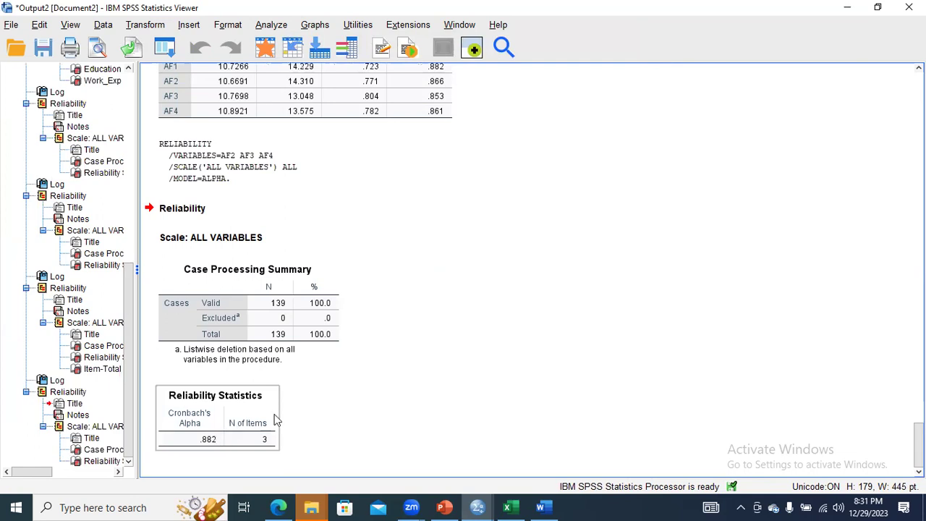
# Compare the new alpha with AF1's Cronbach's Alpha if Item Deleted, and switch to the Primary Data Analysis presentation in PowerPoint
pyautogui.scroll(5, 510, 389)
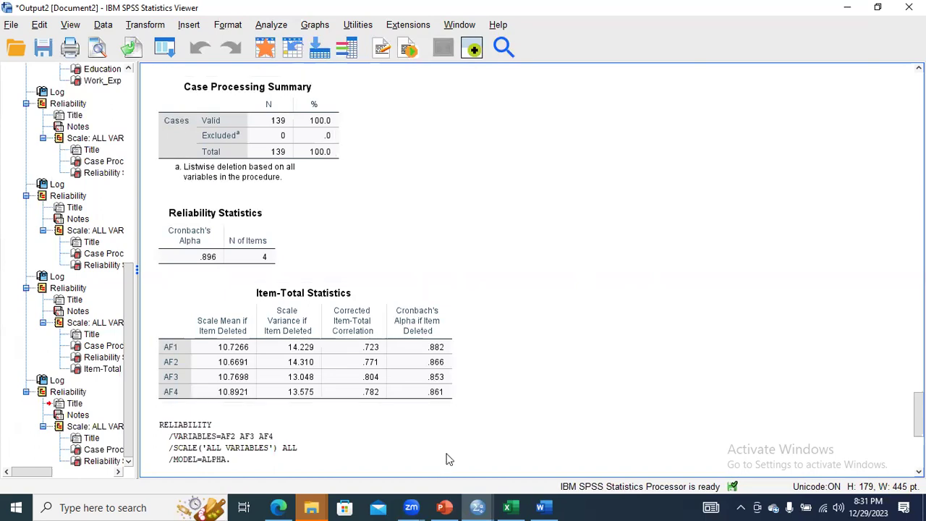
pyautogui.hotkey('alt', 'Tab')
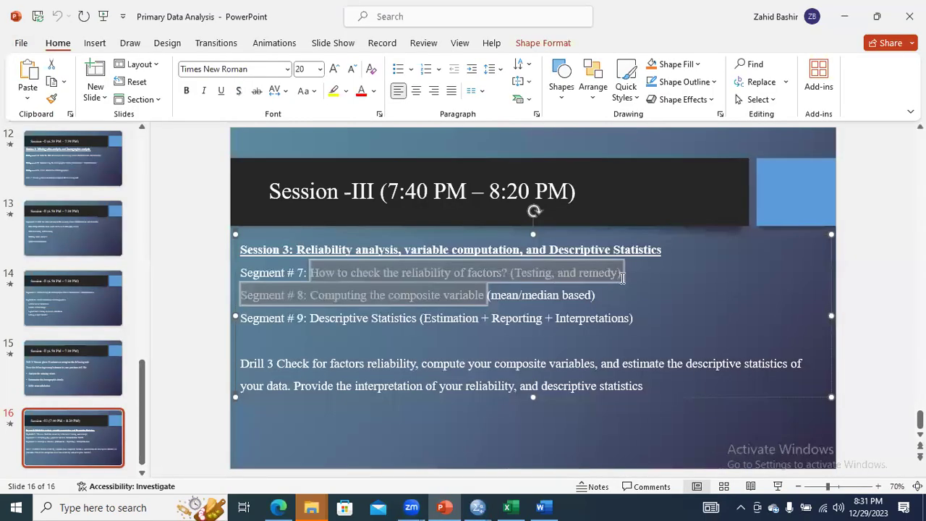
# Highlight the Segment 7 reliability topic and the Segment 8 topic on computing the composite variable on the Session III slide
pyautogui.moveTo(622, 277); pyautogui.dragTo(624, 282)
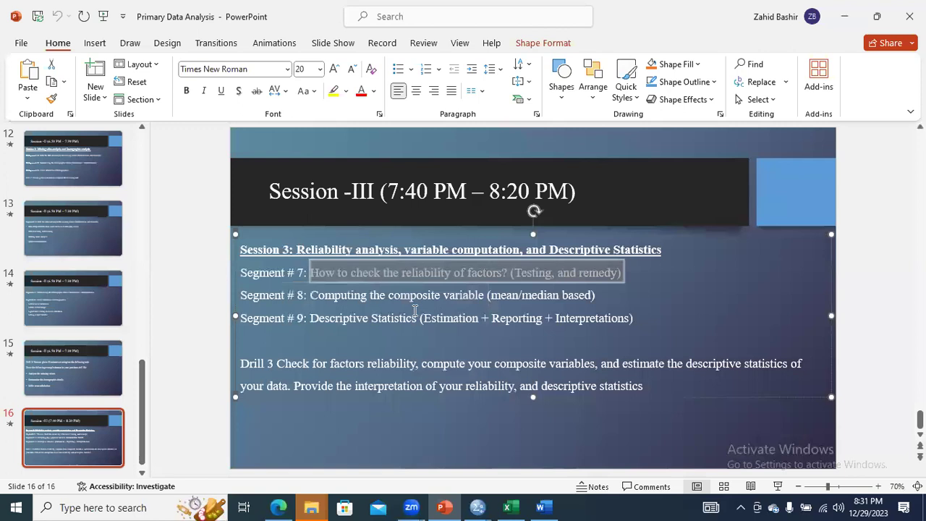
pyautogui.moveTo(389, 298); pyautogui.dragTo(477, 301)
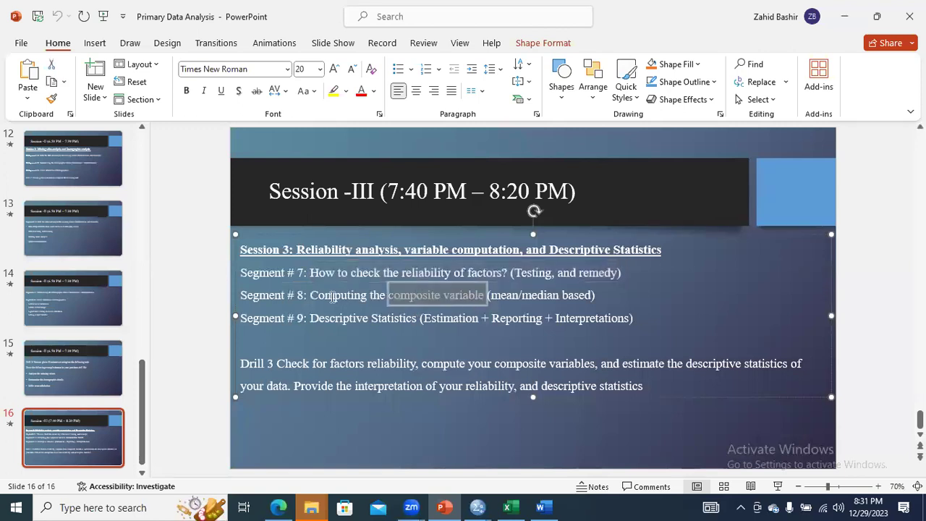
pyautogui.moveTo(312, 295); pyautogui.dragTo(452, 295)
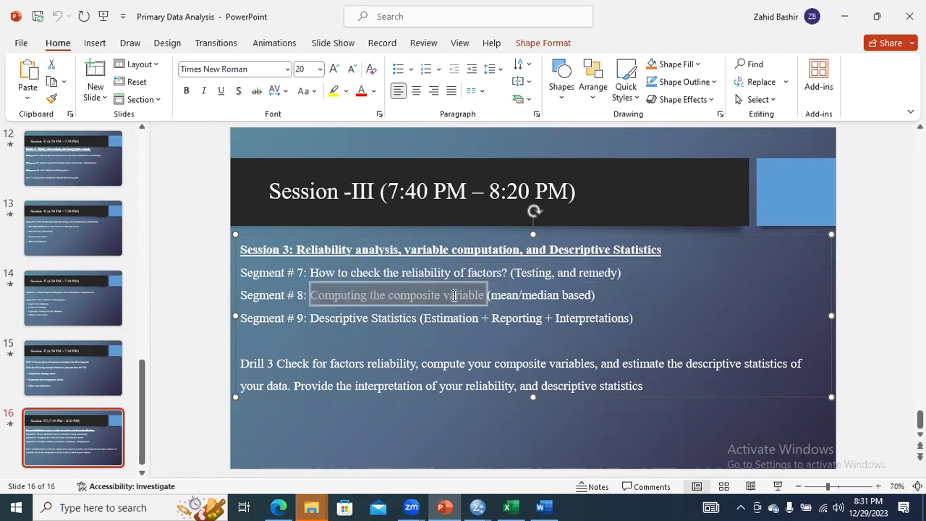
# Locate MB1 in the SPSS Data Editor, highlight the matching Mobile Banking heading in Questionnaire.pdf in Edge, and return to the Data Editor
pyautogui.click(476, 506)
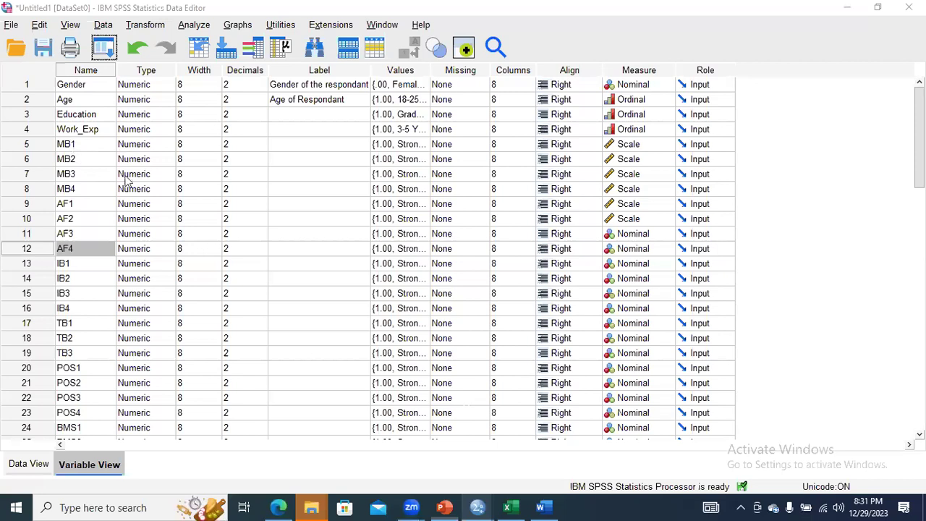
pyautogui.click(91, 149)
pyautogui.click(274, 502)
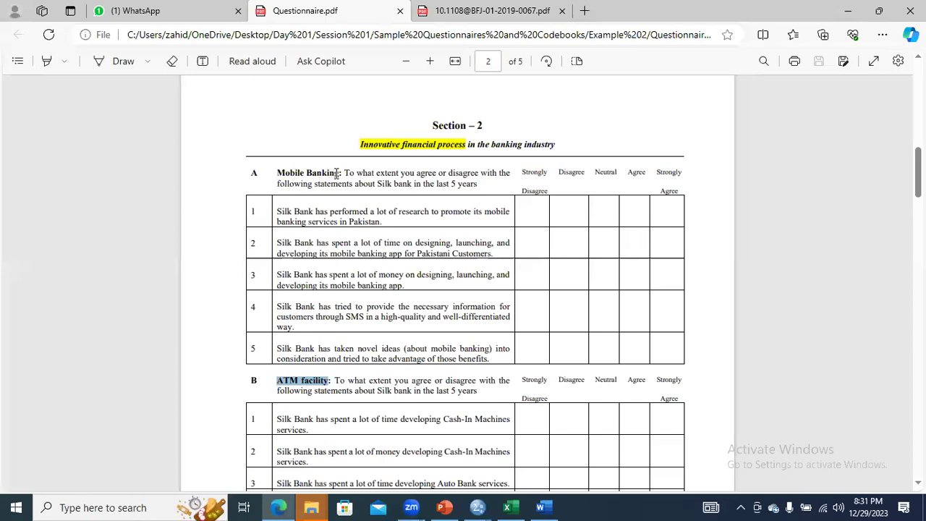
pyautogui.moveTo(278, 172); pyautogui.dragTo(339, 173)
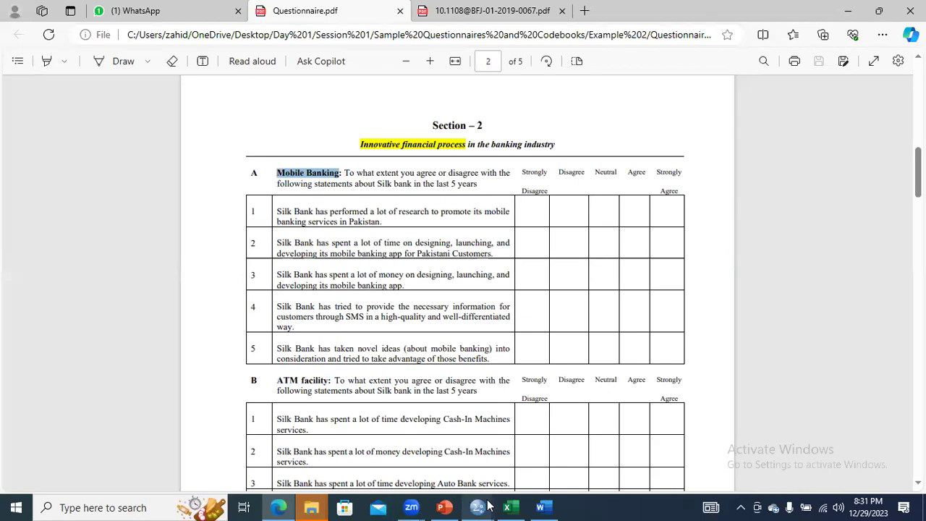
pyautogui.moveTo(477, 507)
pyautogui.click(442, 455)
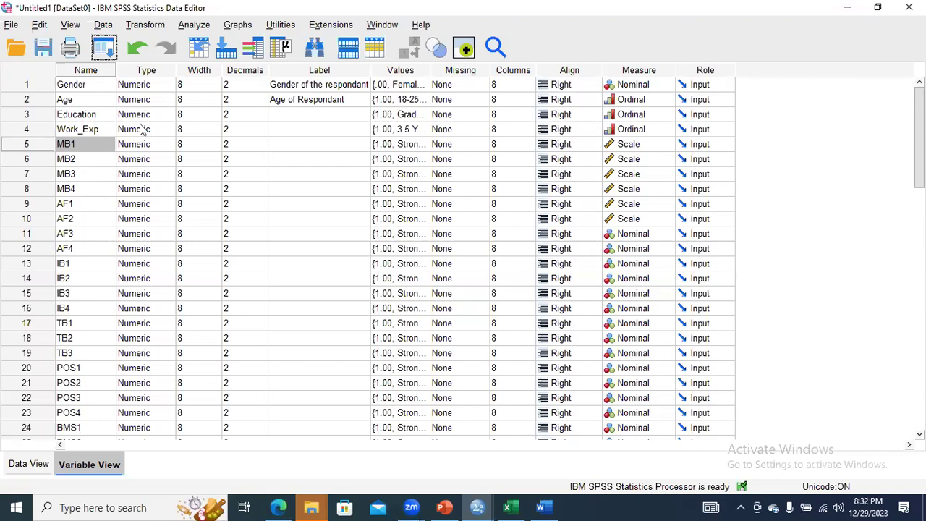
# Start Compute Variable and name the target variable Mobile_Banking
pyautogui.click(149, 26)
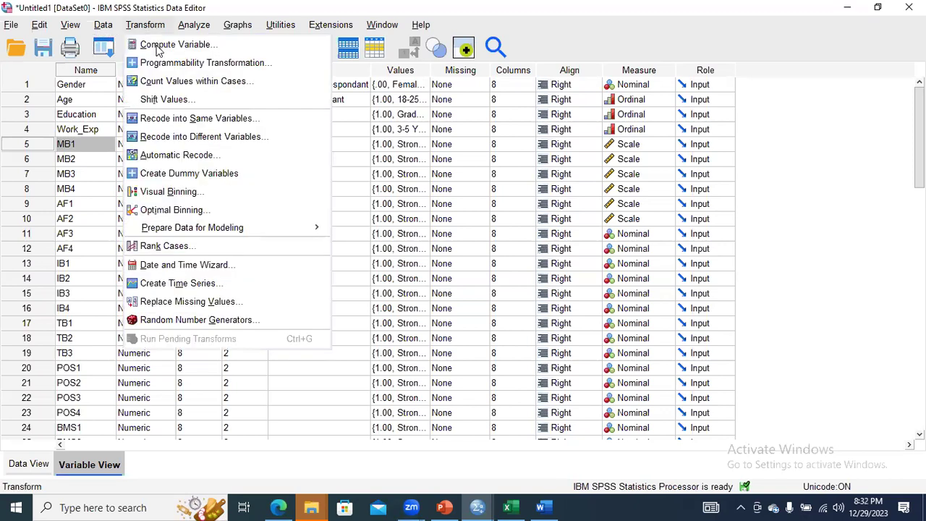
pyautogui.click(159, 46)
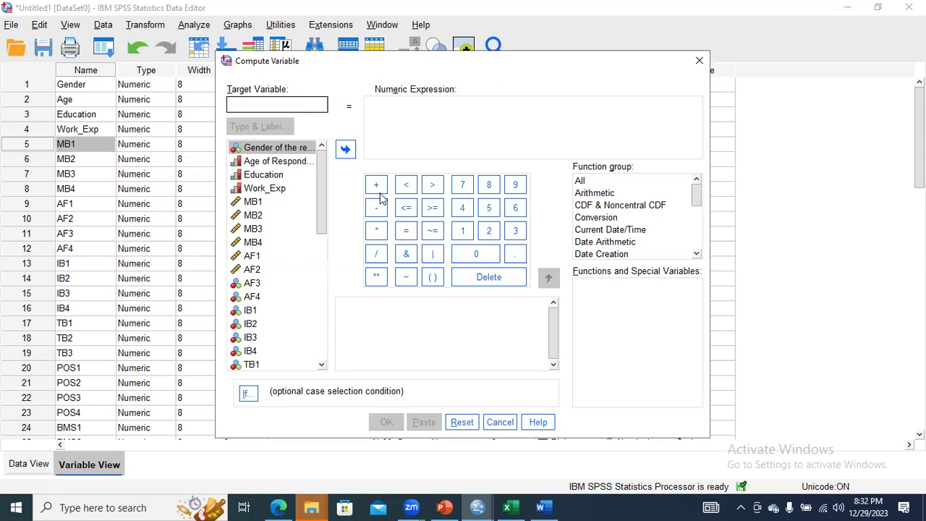
pyautogui.hotkey('alt', 'Tab')
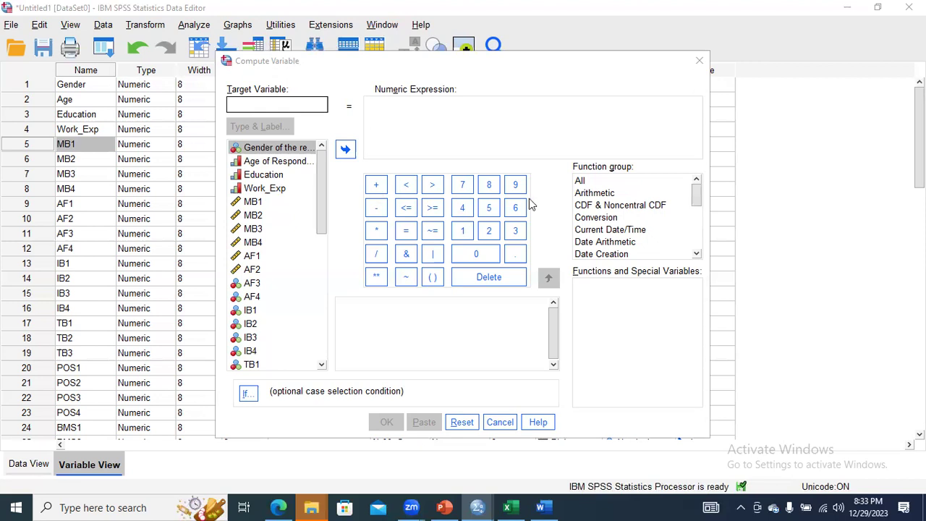
pyautogui.click(302, 105)
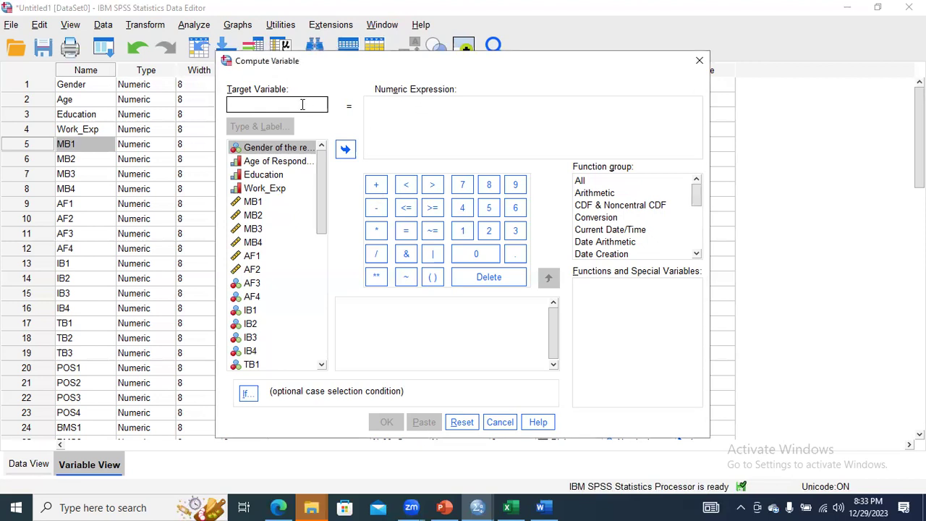
pyautogui.write('MO')
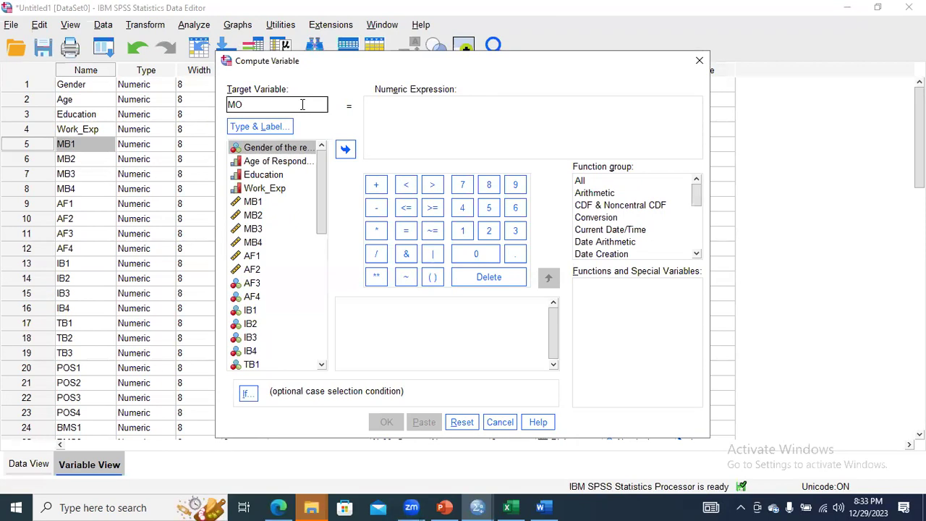
pyautogui.press('BackSpace')
pyautogui.write('obile')
pyautogui.write('_Banking')
# Insert the Mean function from the Statistical group into the numeric expression and reduce its arguments to a single placeholder
pyautogui.click(374, 109)
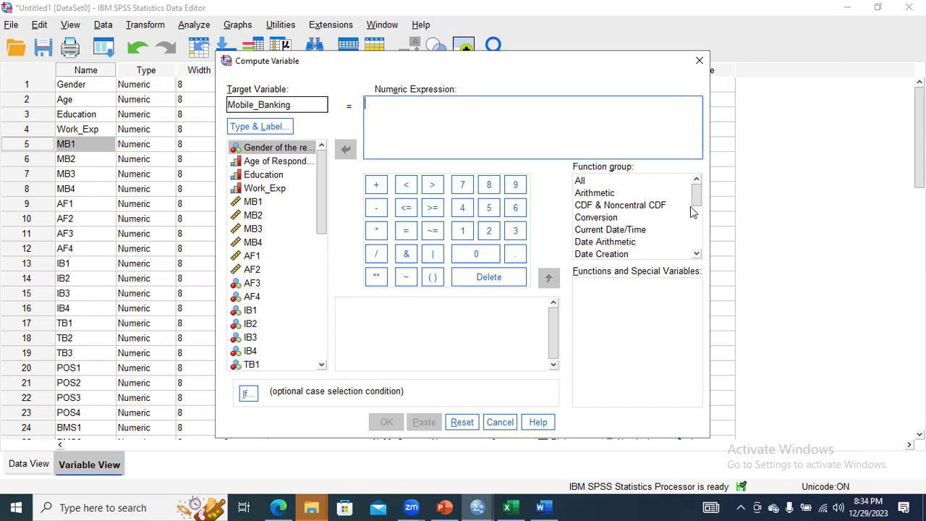
pyautogui.moveTo(695, 199); pyautogui.dragTo(696, 244)
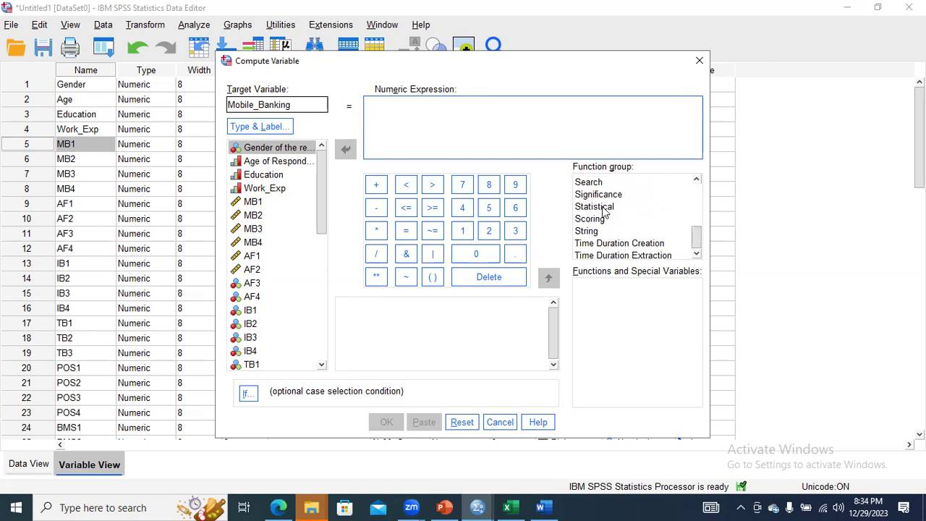
pyautogui.click(603, 208)
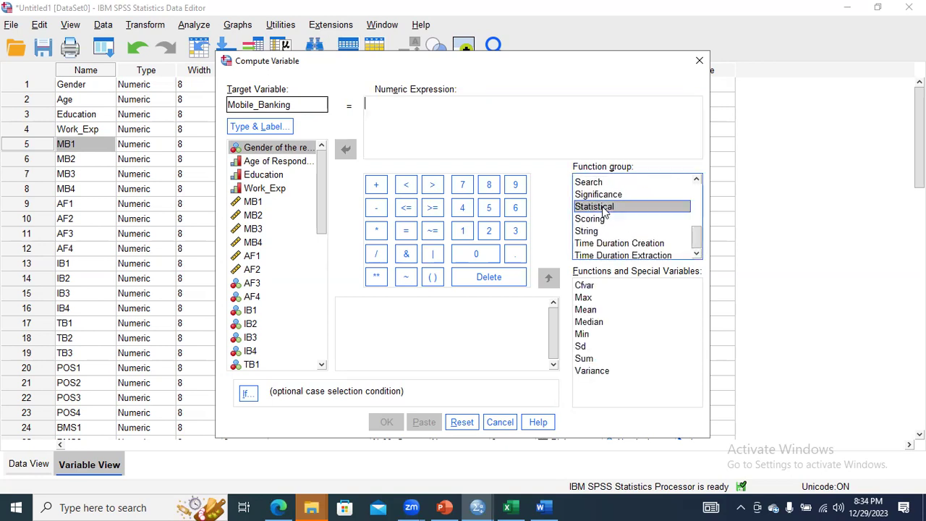
pyautogui.doubleClick(586, 310)
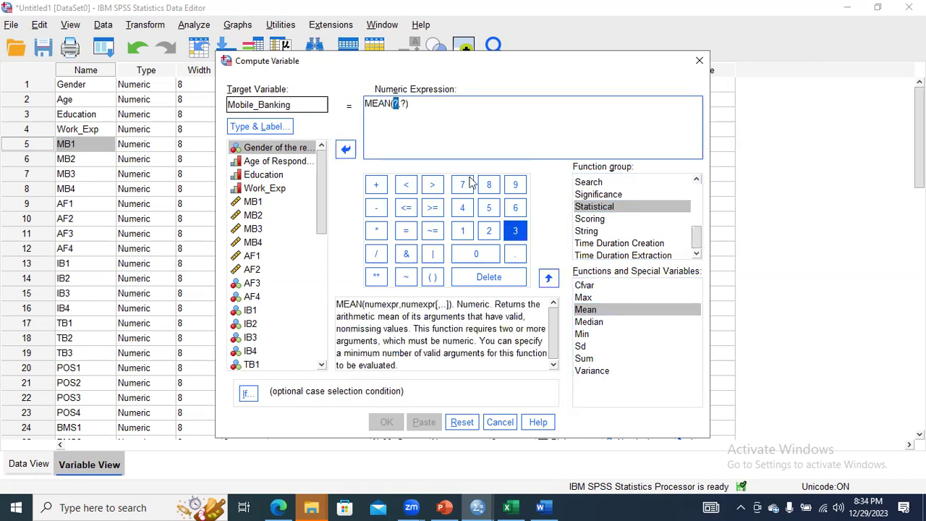
pyautogui.click(397, 103)
pyautogui.press('BackSpace')
pyautogui.press('BackSpace')
pyautogui.press('BackSpace')
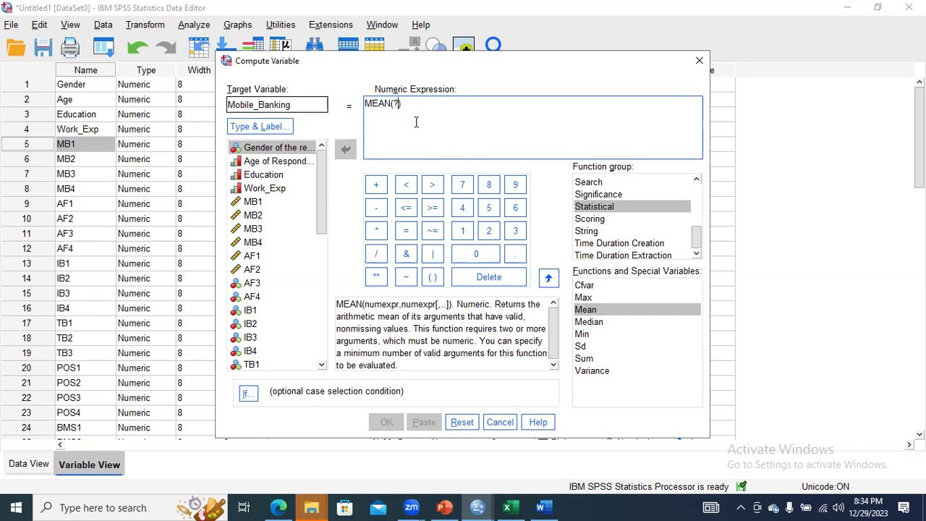
# Fill the MEAN expression with MB1 and MB2, each followed by a comma, leaving the parenthesis open for more items
pyautogui.click(254, 204)
pyautogui.doubleClick(253, 207)
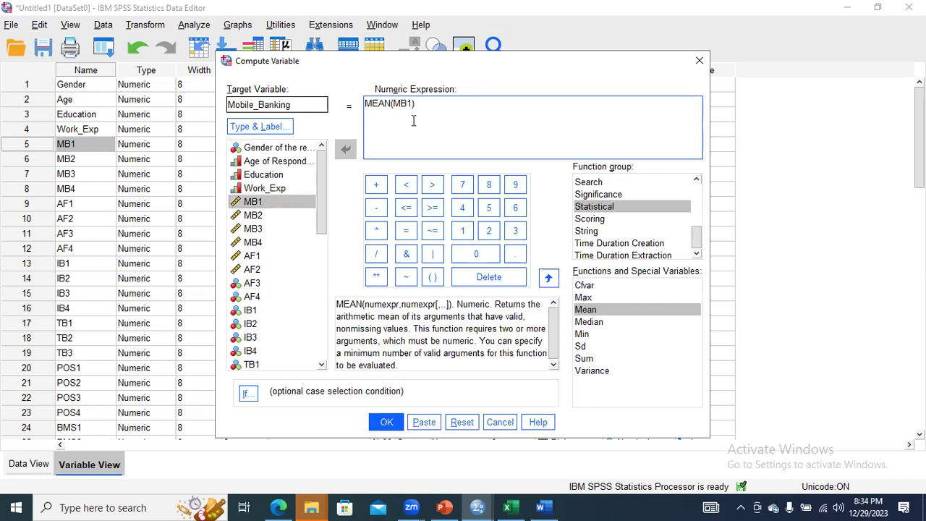
pyautogui.write(',')
pyautogui.doubleClick(261, 216)
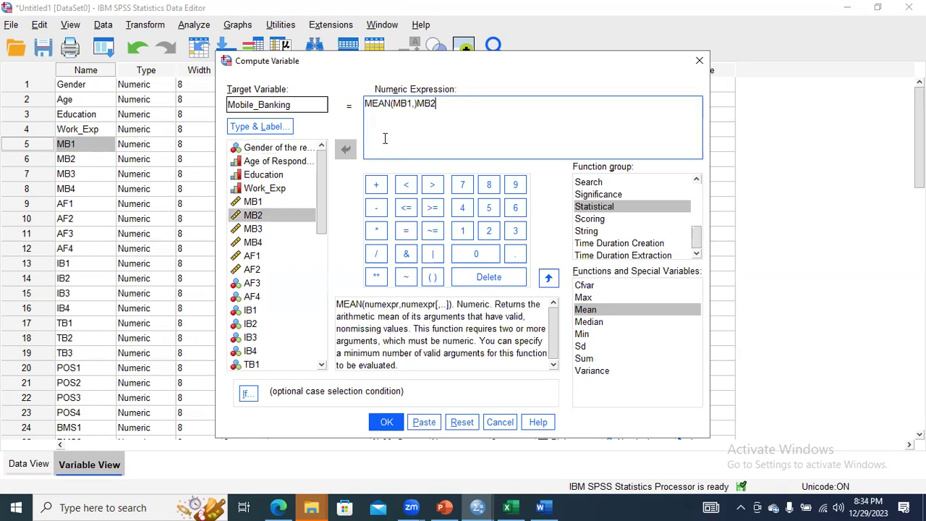
pyautogui.press('BackSpace')
pyautogui.press('BackSpace')
pyautogui.press('BackSpace')
pyautogui.press('BackSpace')
pyautogui.doubleClick(263, 220)
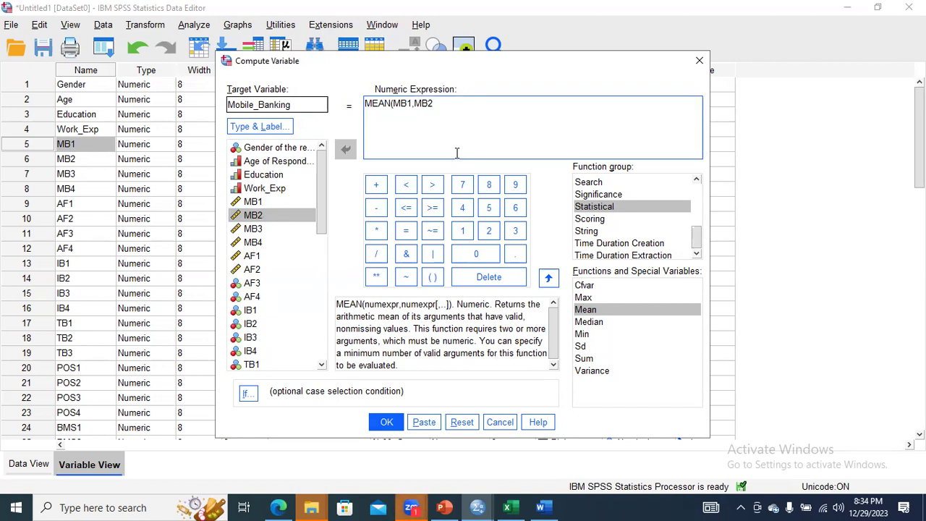
pyautogui.write(',')
# Add MB3 and MB4 to complete the expression MEAN(MB1,MB2,MB3,MB4) and run the computation
pyautogui.click(267, 232)
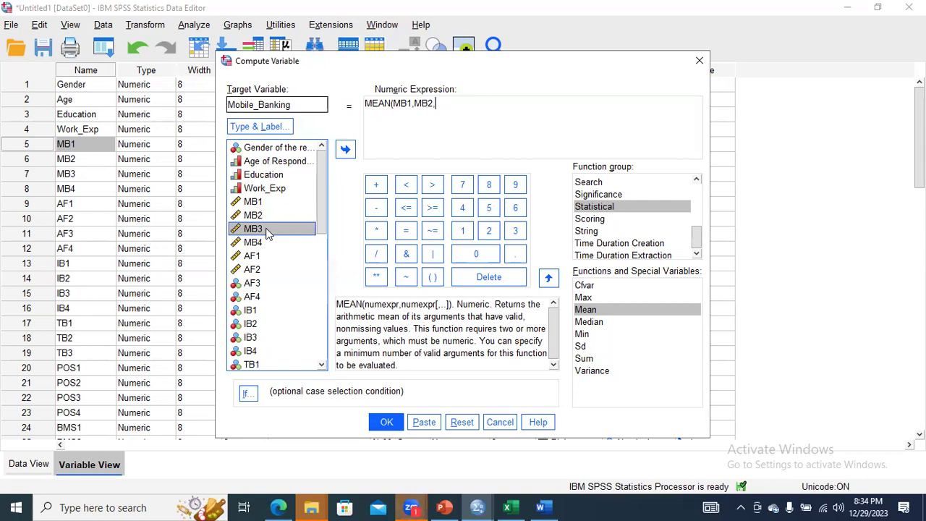
pyautogui.click(346, 150)
pyautogui.write(',')
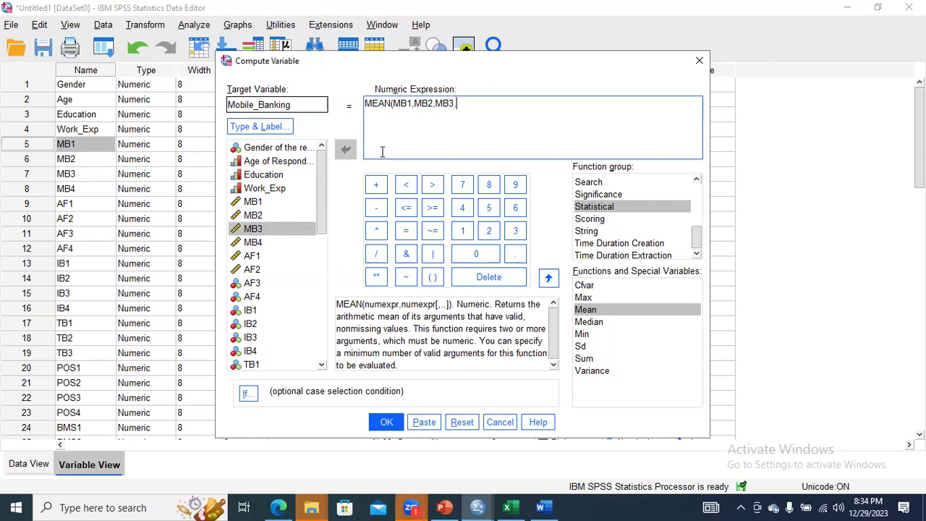
pyautogui.click(263, 246)
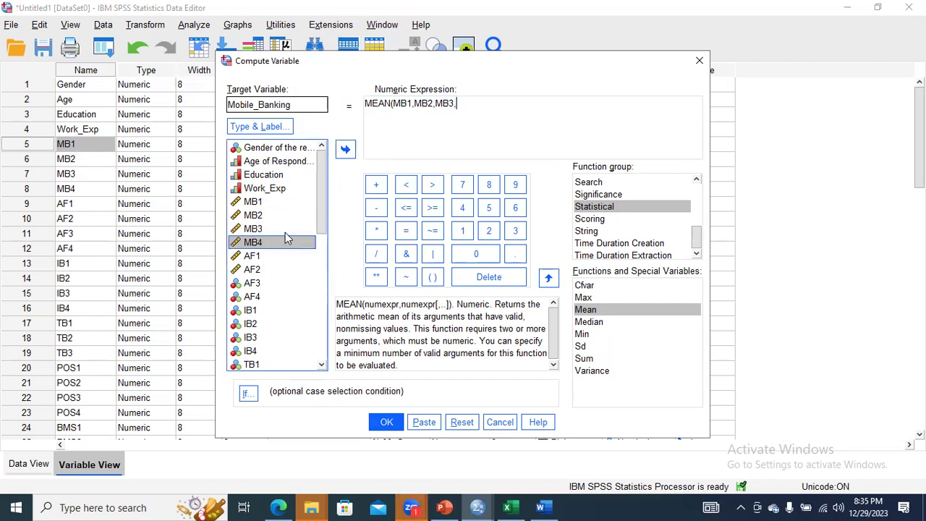
pyautogui.doubleClick(266, 246)
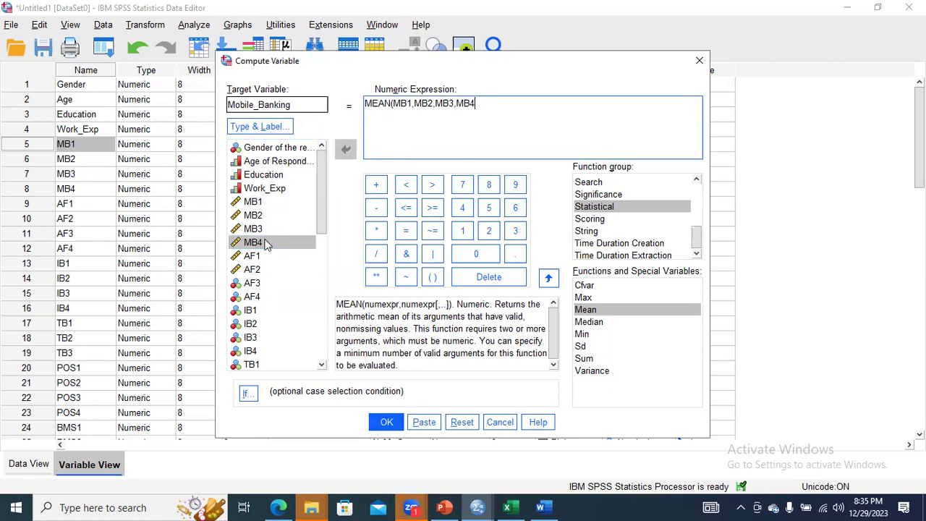
pyautogui.write(')')
pyautogui.click(392, 419)
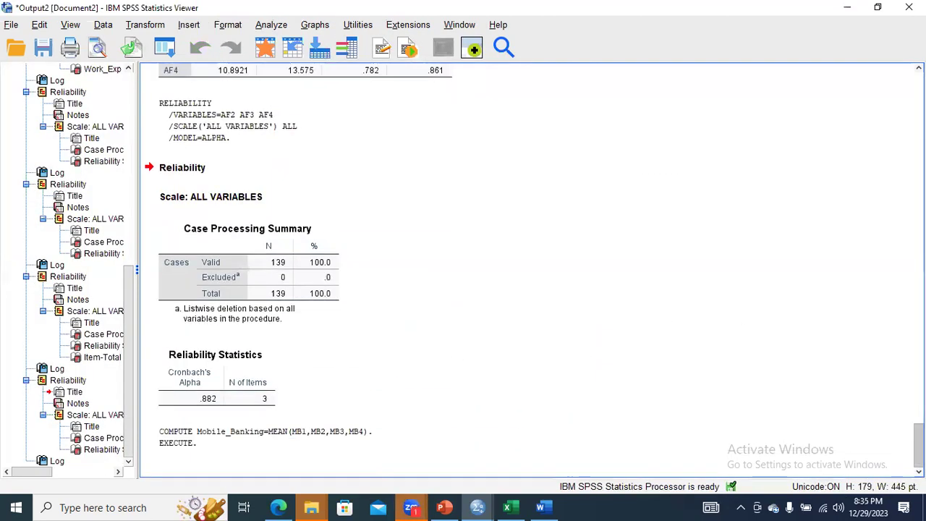
# Check the COMPUTE syntax in the output and examine the new Mobile_Banking column in the Data Editor's Data View
pyautogui.click(243, 440)
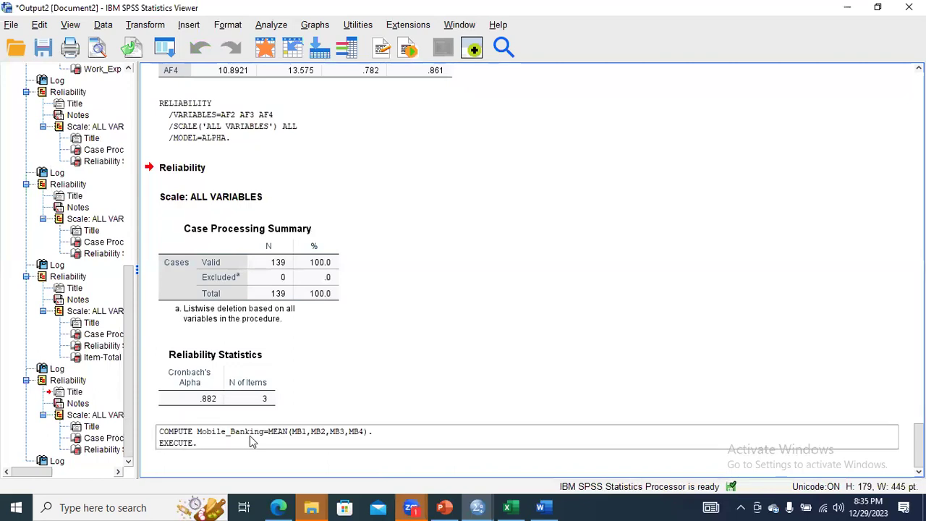
pyautogui.click(260, 436)
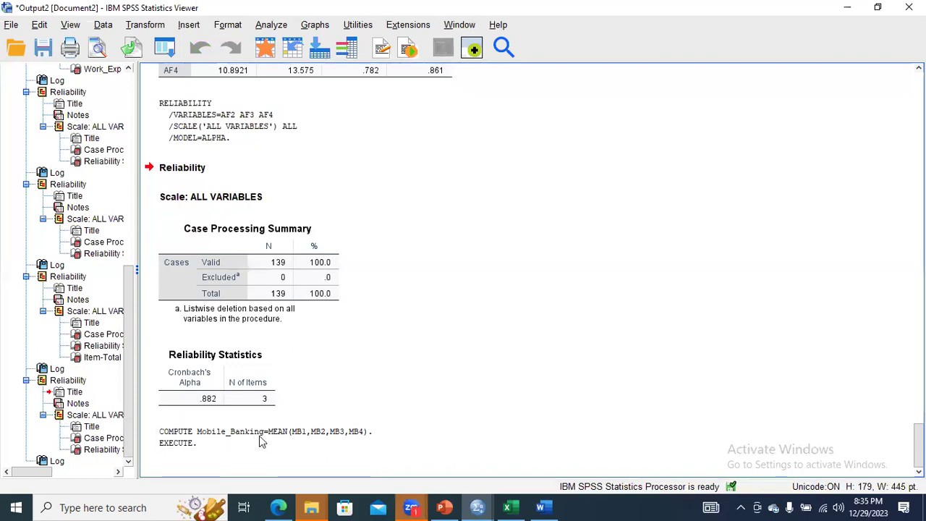
pyautogui.click(482, 506)
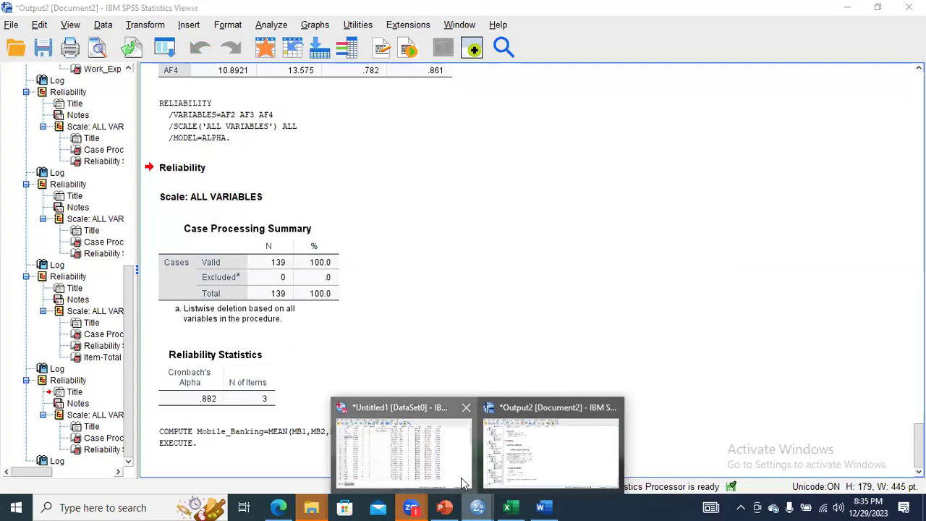
pyautogui.click(463, 480)
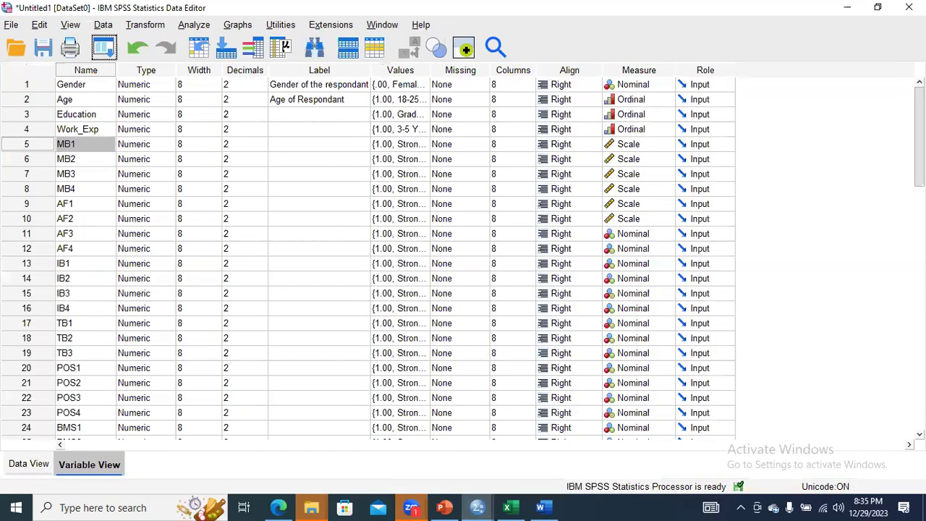
pyautogui.click(42, 464)
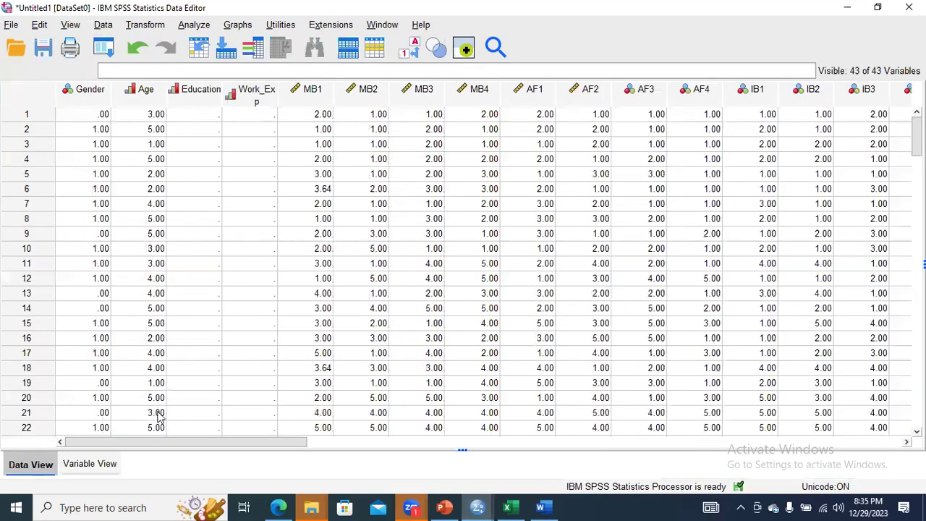
pyautogui.hscroll(3, 159, 439)
pyautogui.hscroll(6, 362, 443)
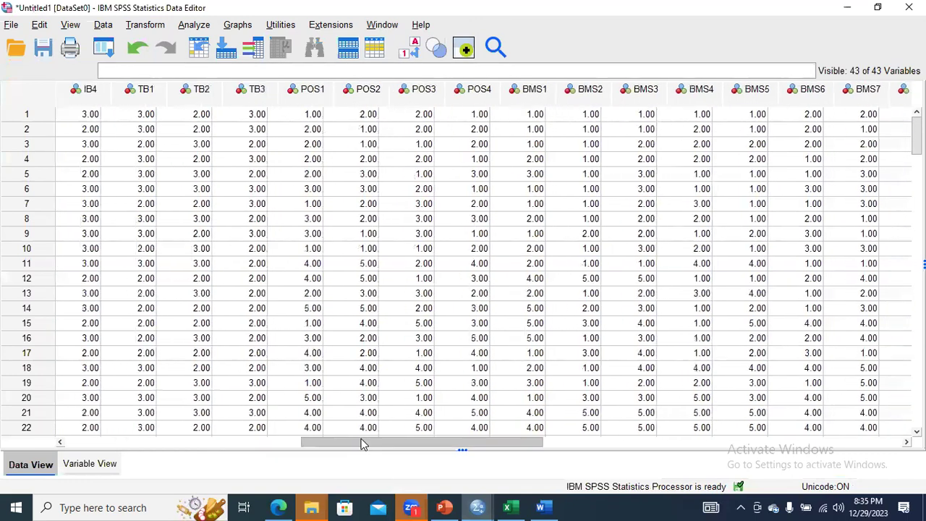
pyautogui.hscroll(5, 361, 442)
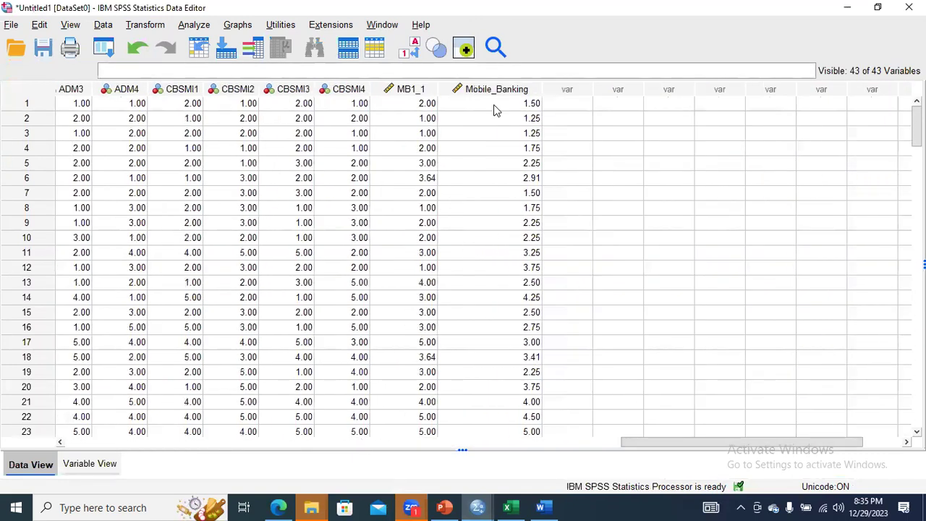
pyautogui.click(515, 107)
pyautogui.click(515, 91)
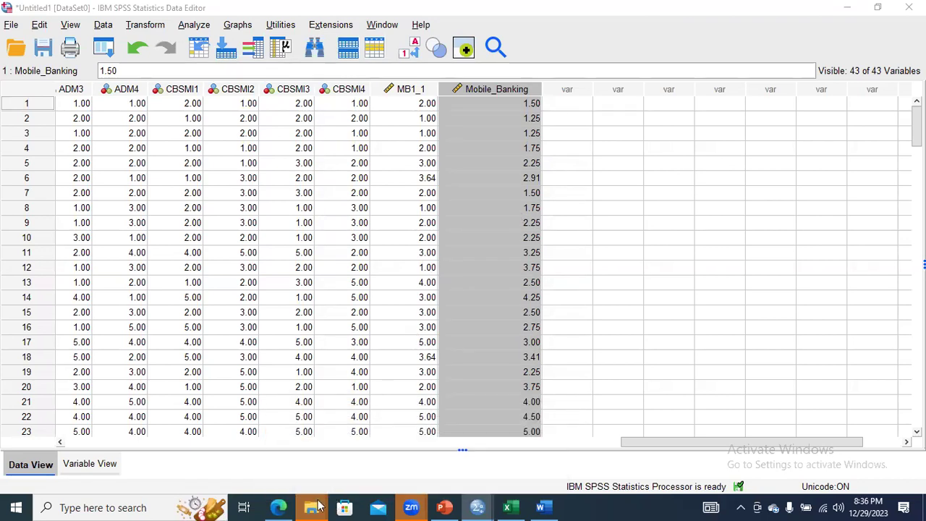
# Switch to the questionnaire PDF in Edge and highlight the ATM facility construct name in section B
pyautogui.click(278, 507)
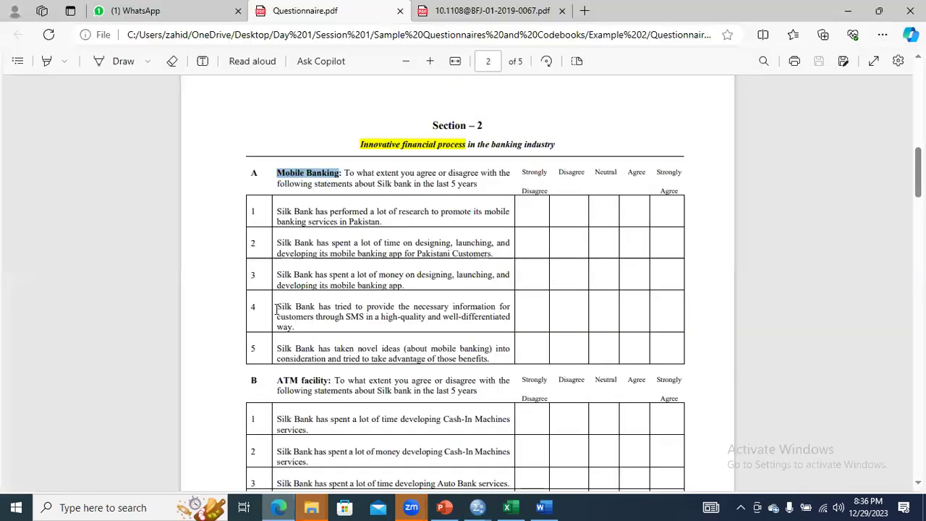
pyautogui.click(279, 381)
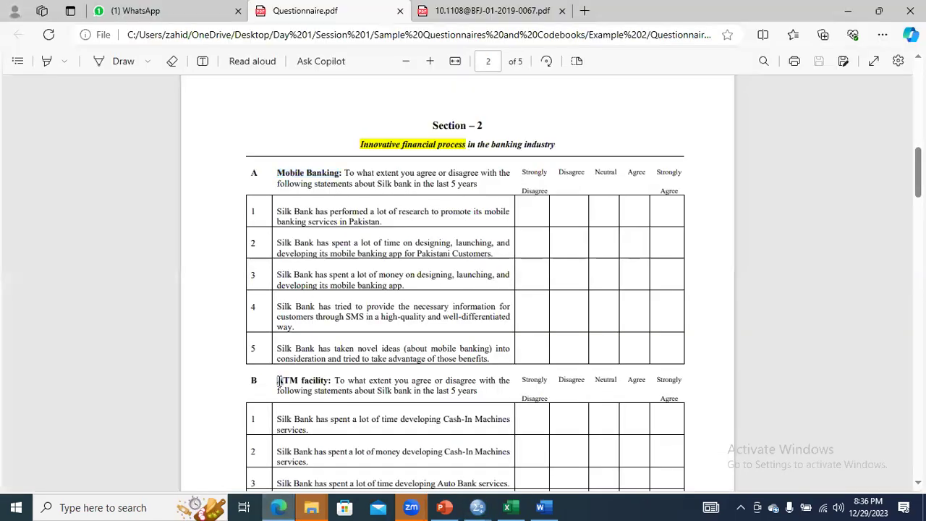
pyautogui.moveTo(316, 382); pyautogui.dragTo(330, 382)
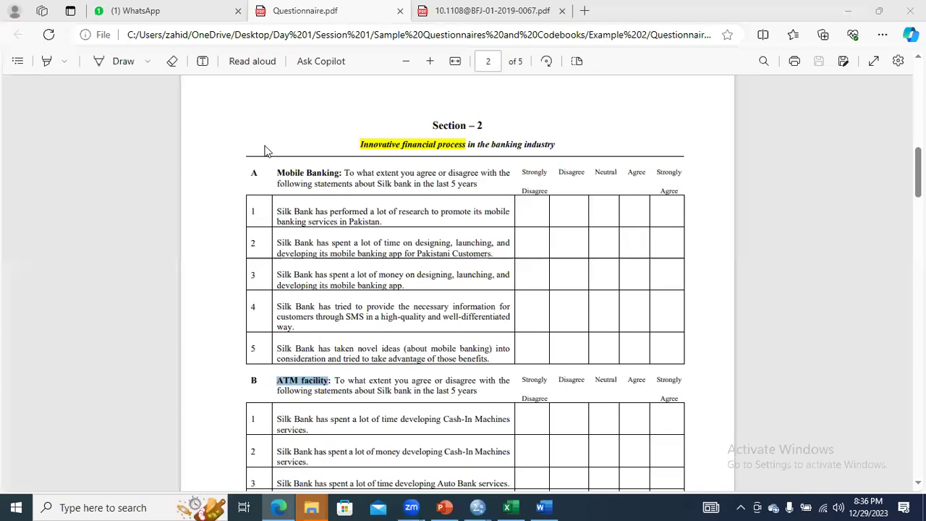
# Return to the SPSS Data Editor and start a new Compute Variable with ATM_Facility as the target variable
pyautogui.hotkey('alt', 'Tab')
pyautogui.click(195, 24)
pyautogui.moveTo(206, 47)
pyautogui.moveTo(147, 24)
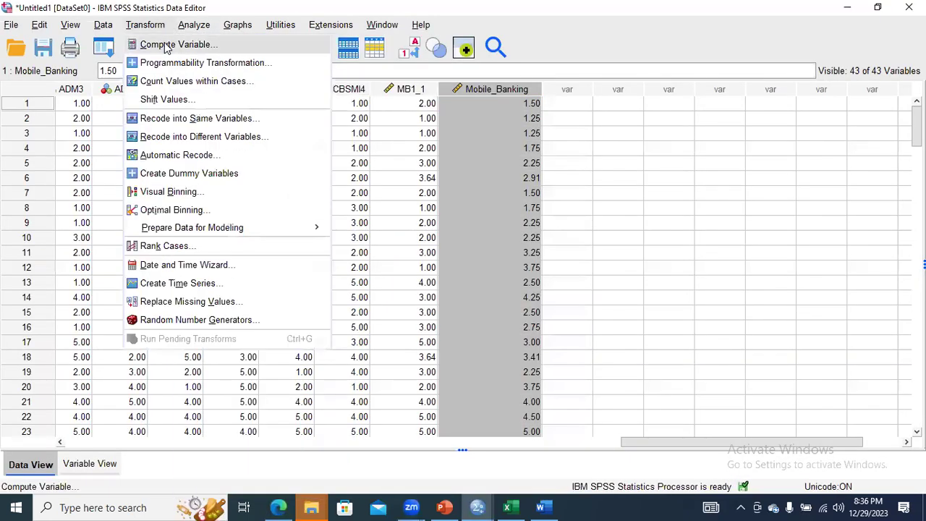
pyautogui.click(167, 48)
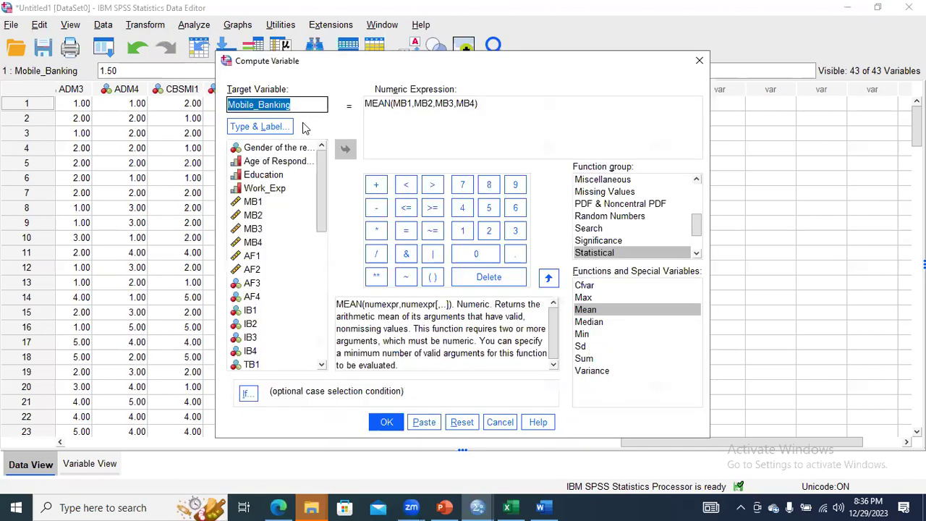
pyautogui.write('AT')
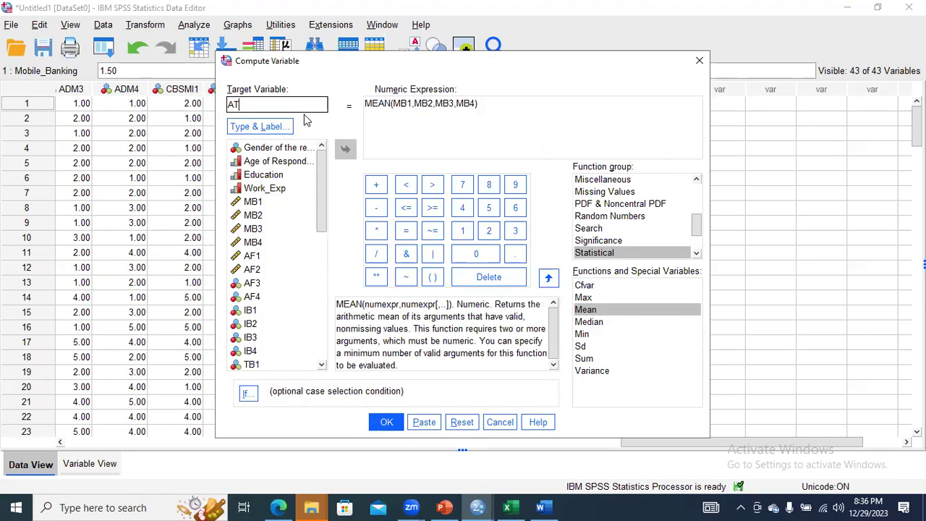
pyautogui.write('M_Facility')
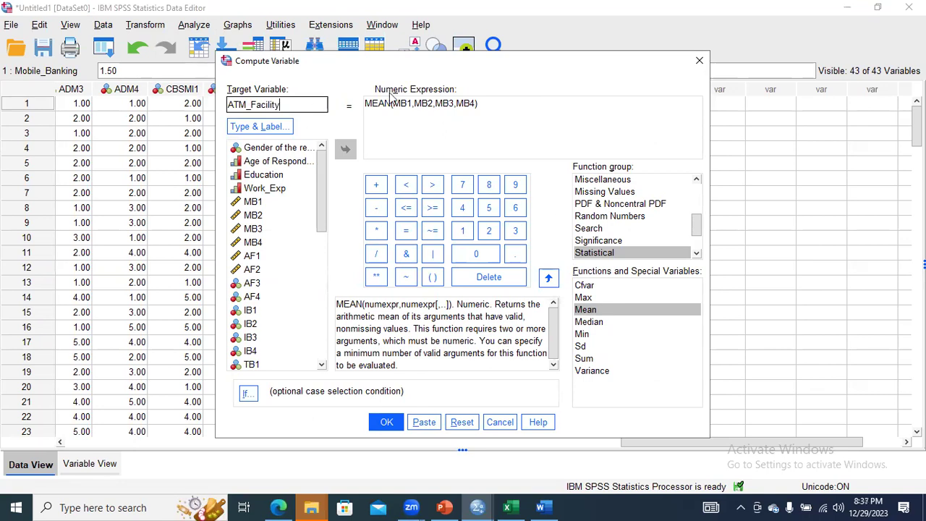
# Clear the Mobile Banking items from the numeric expression, leaving MEAN() with empty parentheses
pyautogui.click(473, 105)
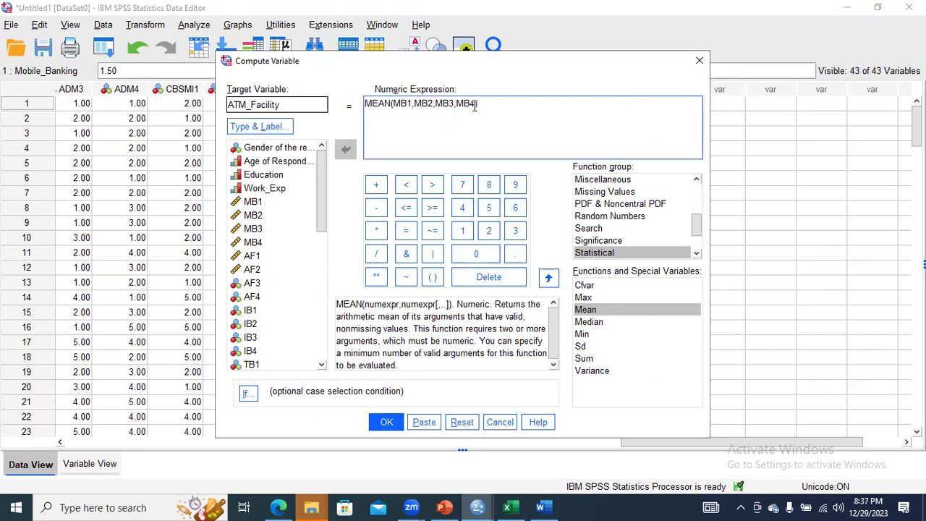
pyautogui.press('BackSpace')
pyautogui.press('BackSpace')
pyautogui.press('BackSpace')
pyautogui.press('BackSpace')
pyautogui.press('BackSpace')
pyautogui.press('BackSpace')
pyautogui.press('BackSpace')
pyautogui.press('BackSpace')
pyautogui.press('BackSpace')
pyautogui.press('BackSpace')
pyautogui.press('BackSpace')
pyautogui.press('BackSpace')
pyautogui.press('BackSpace')
pyautogui.press('BackSpace')
pyautogui.press('BackSpace')
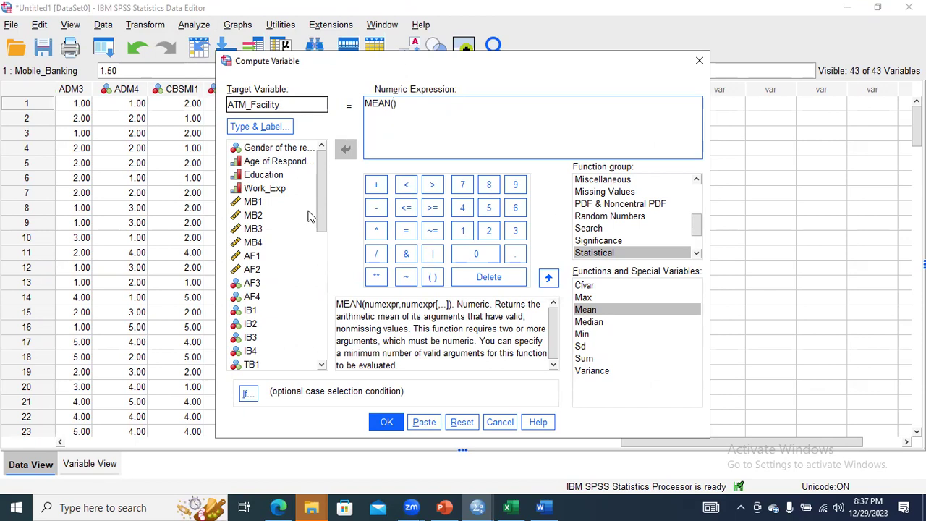
# Fill in the ATM Facility items to form MEAN(AF1,AF2,AF3,AF4) and run the computation
pyautogui.doubleClick(253, 257)
pyautogui.write(',')
pyautogui.doubleClick(254, 270)
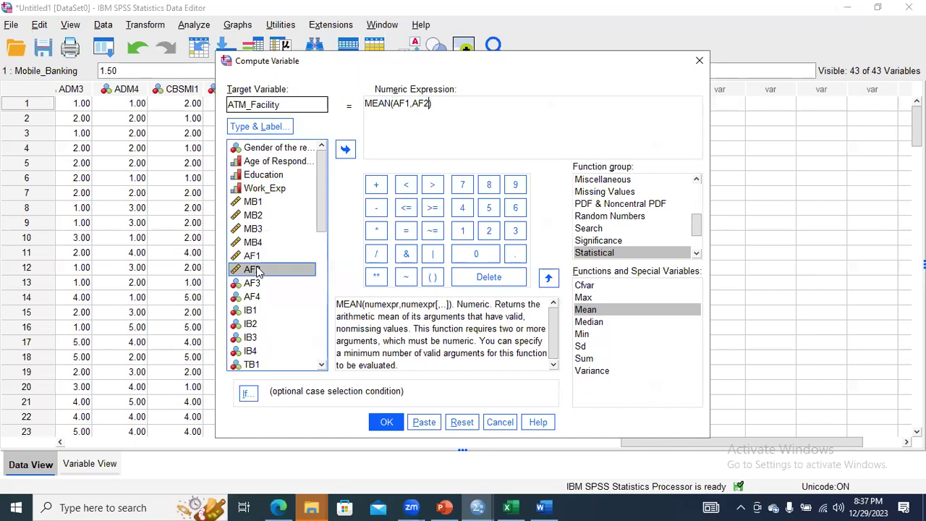
pyautogui.click(431, 103)
pyautogui.write(',')
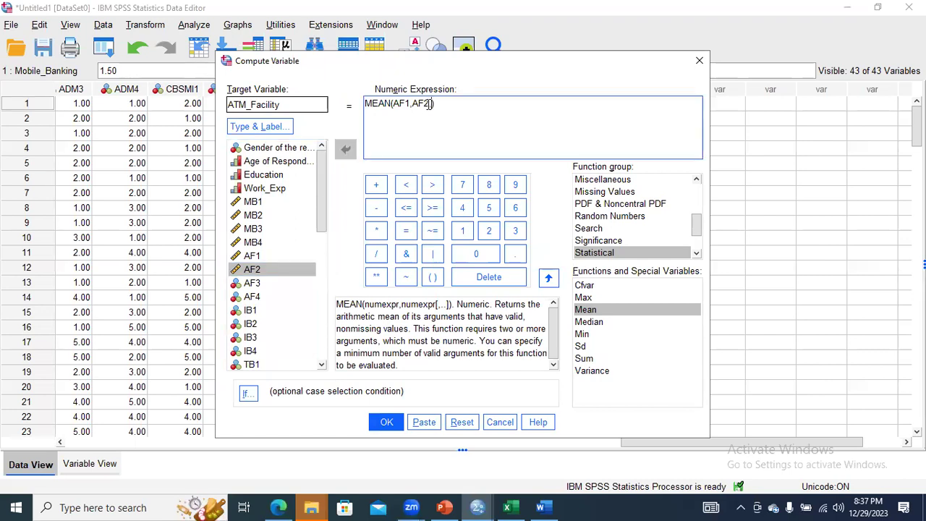
pyautogui.doubleClick(267, 285)
pyautogui.write(',AF3,')
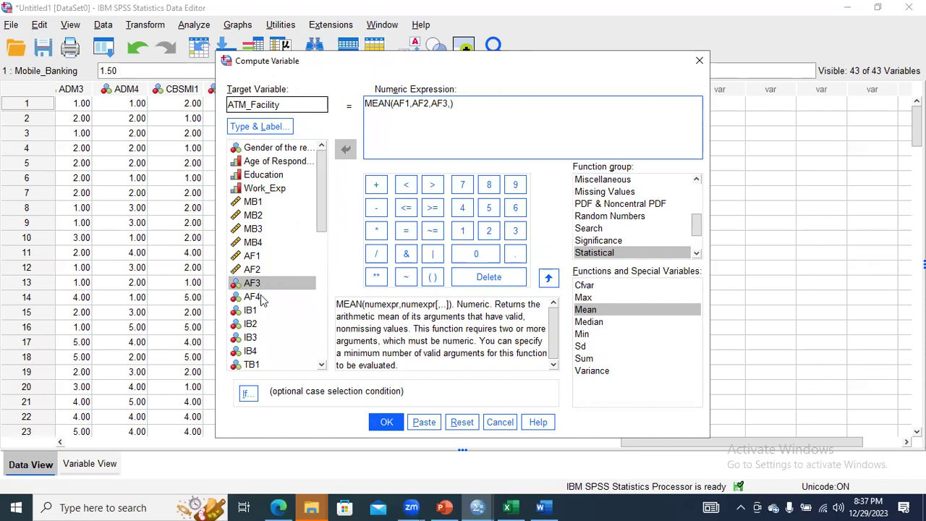
pyautogui.click(261, 297)
pyautogui.doubleClick(262, 297)
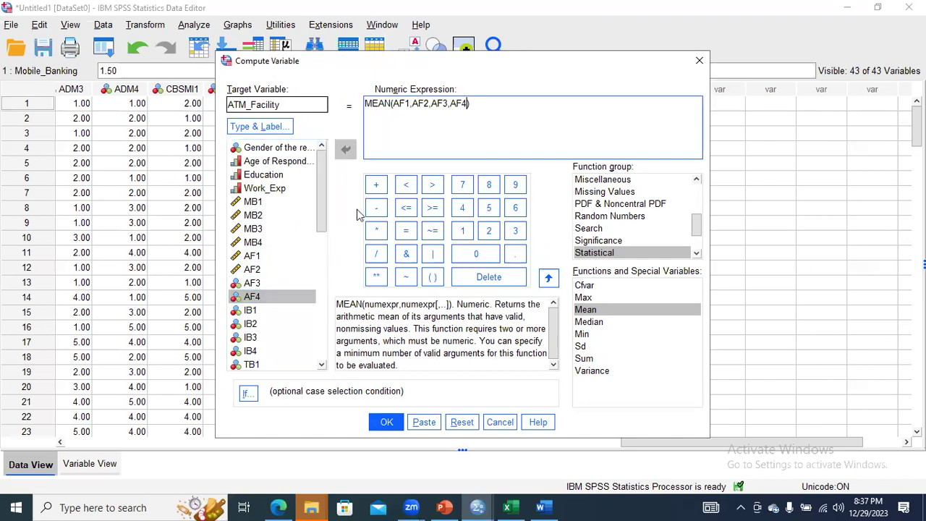
pyautogui.click(387, 421)
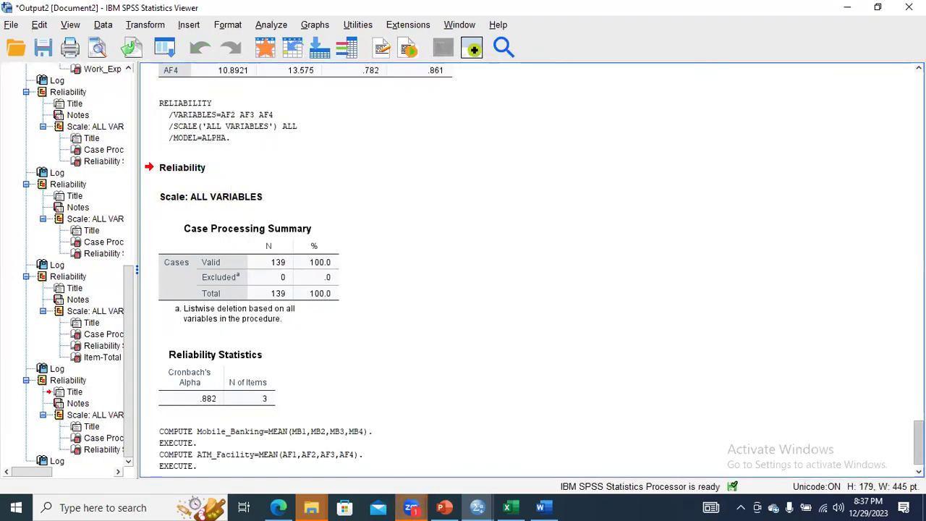
# Check the ATM_Facility COMPUTE syntax in the output and examine the new column beside Mobile_Banking in the Data Editor
pyautogui.moveTo(919, 441); pyautogui.dragTo(918, 448)
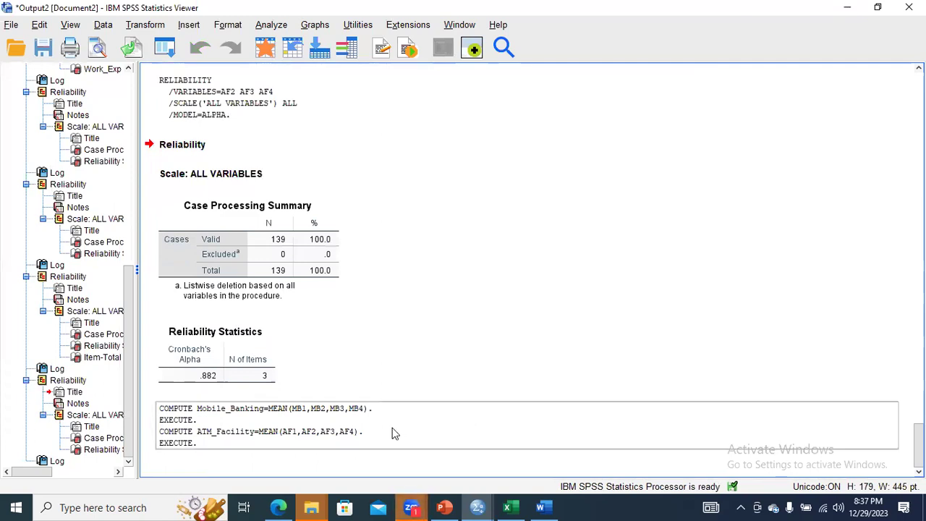
pyautogui.click(476, 507)
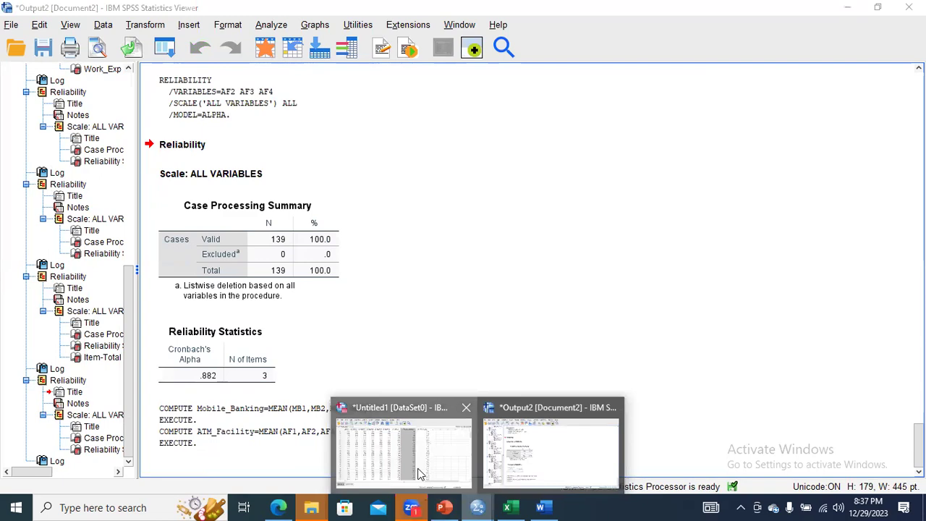
pyautogui.click(418, 474)
pyautogui.click(613, 94)
pyautogui.click(532, 94)
pyautogui.click(578, 94)
pyautogui.click(516, 94)
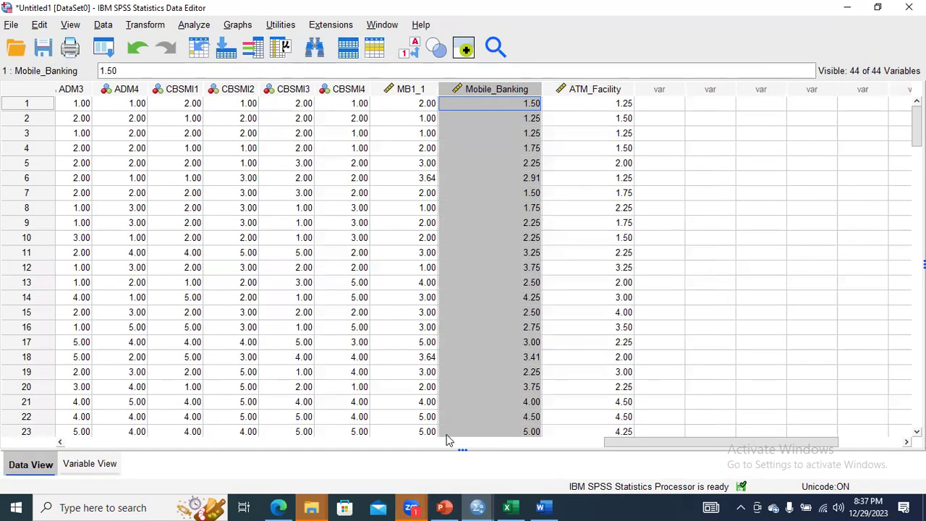
pyautogui.click(407, 282)
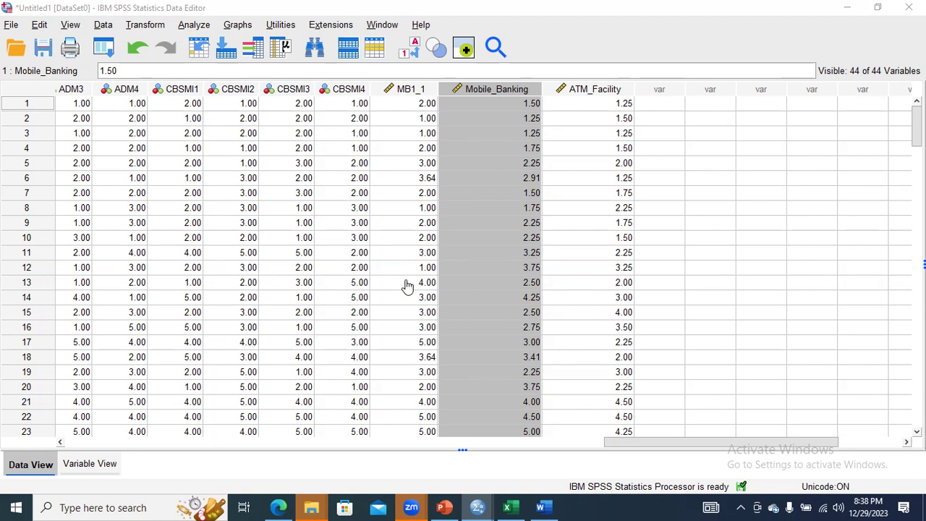
# Switch to PowerPoint, highlight the Descriptive Statistics text of Segment # 9 on the Session-III slide, and return to the SPSS Data Editor
pyautogui.click(445, 506)
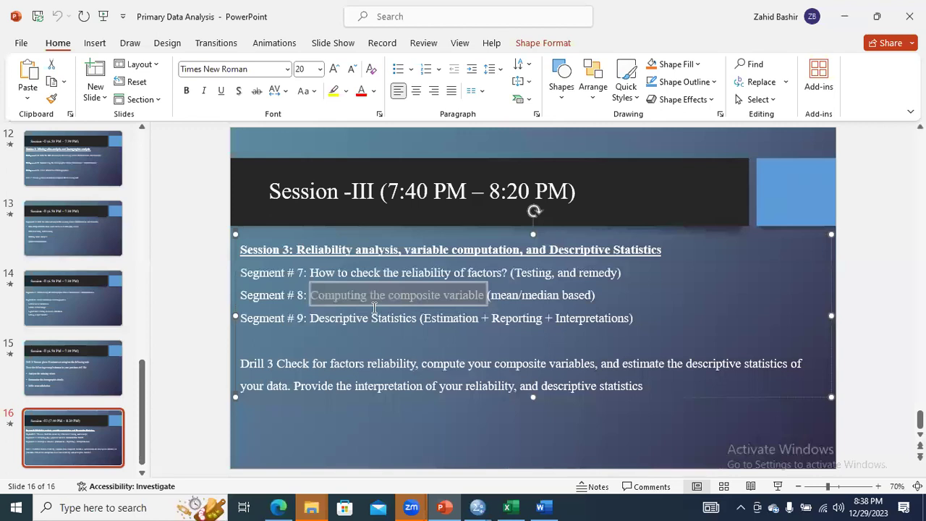
pyautogui.moveTo(311, 319); pyautogui.dragTo(647, 321)
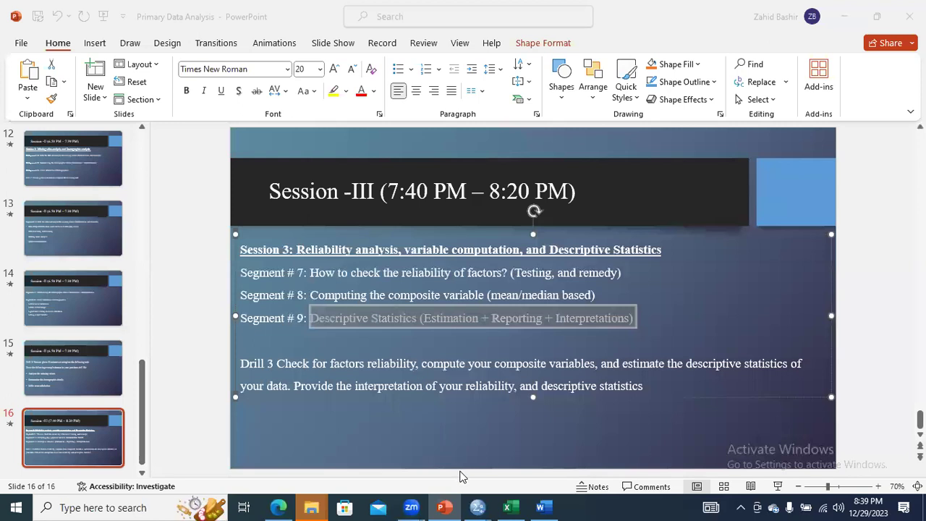
pyautogui.moveTo(476, 507)
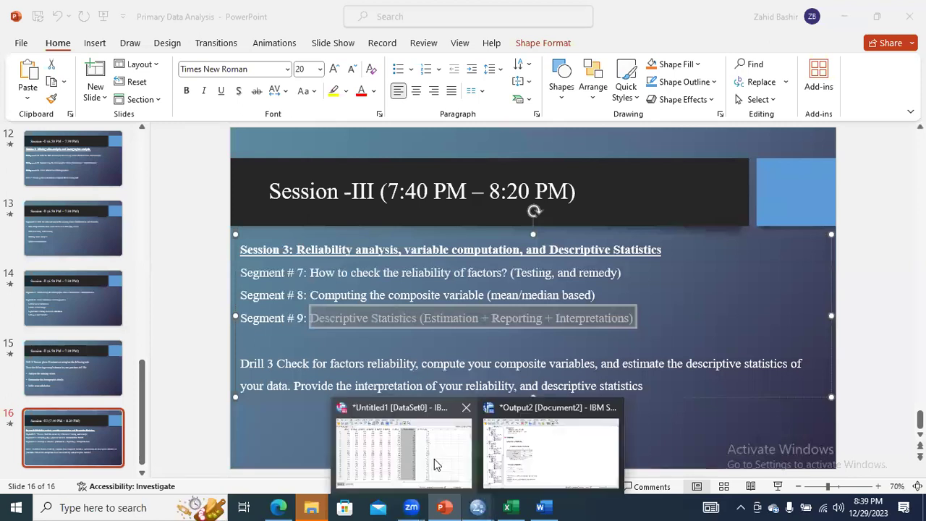
pyautogui.click(434, 463)
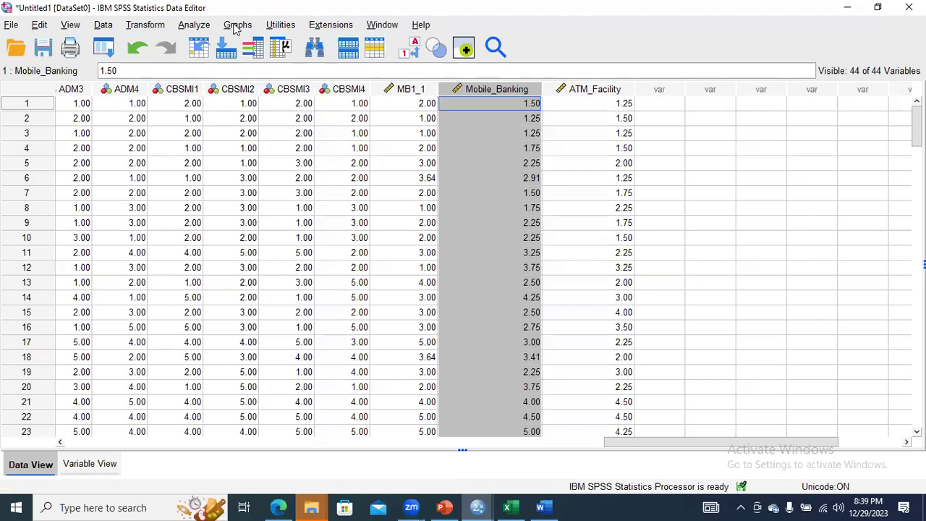
# Start a Descriptives analysis and add Mobile_Banking and ATM_Facility as its variables
pyautogui.click(196, 30)
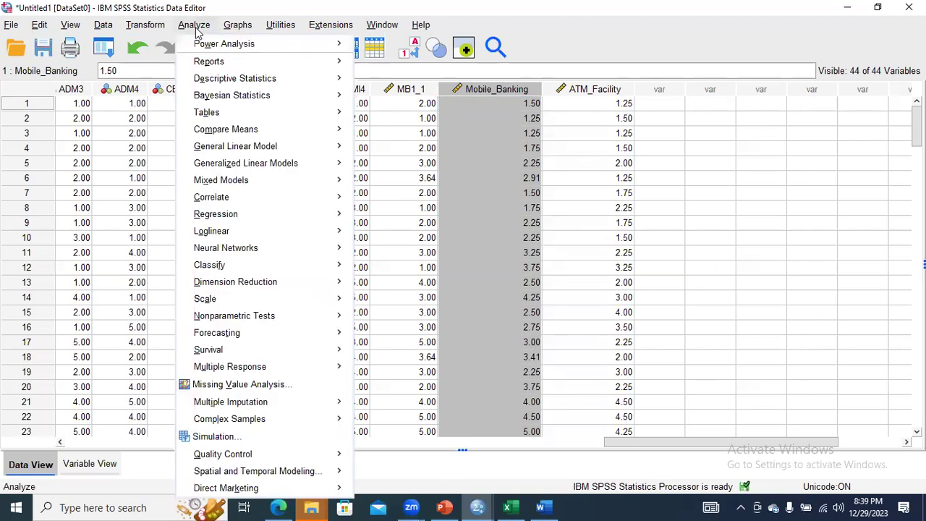
pyautogui.moveTo(213, 80)
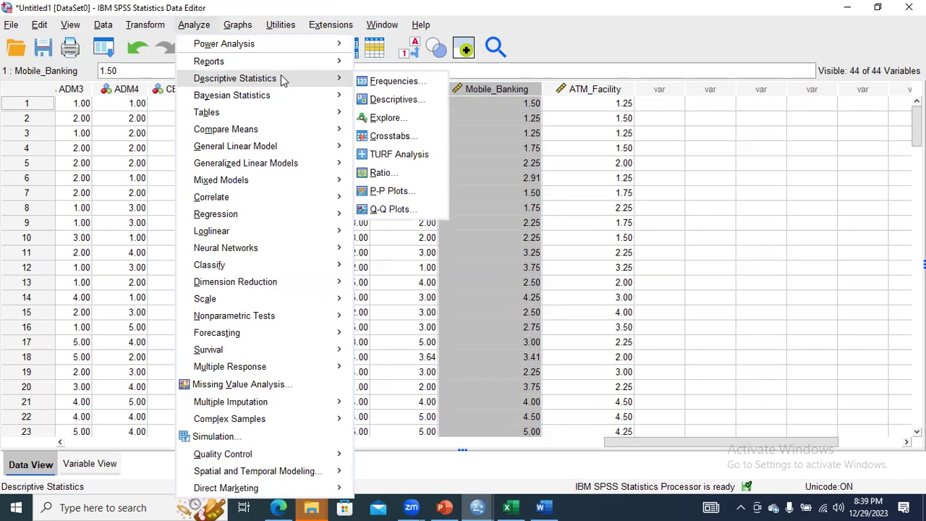
pyautogui.click(383, 101)
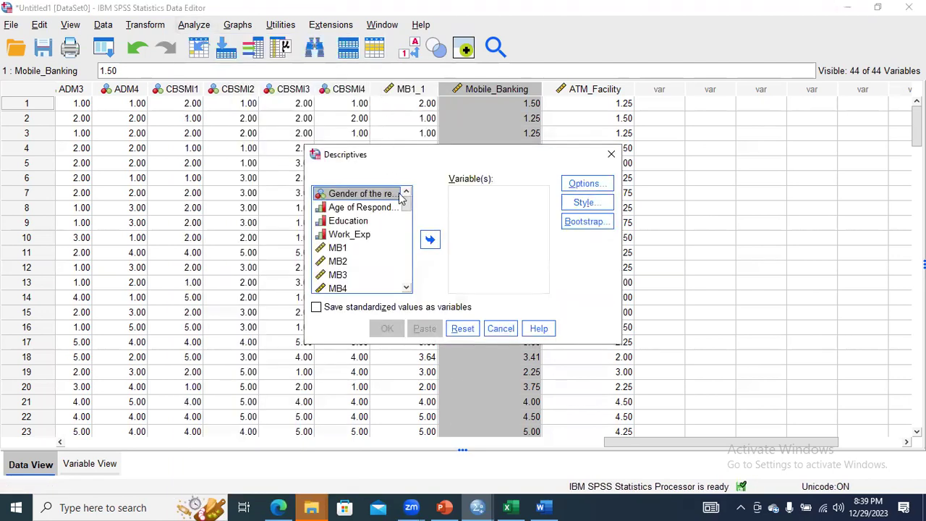
pyautogui.moveTo(407, 207); pyautogui.dragTo(411, 284)
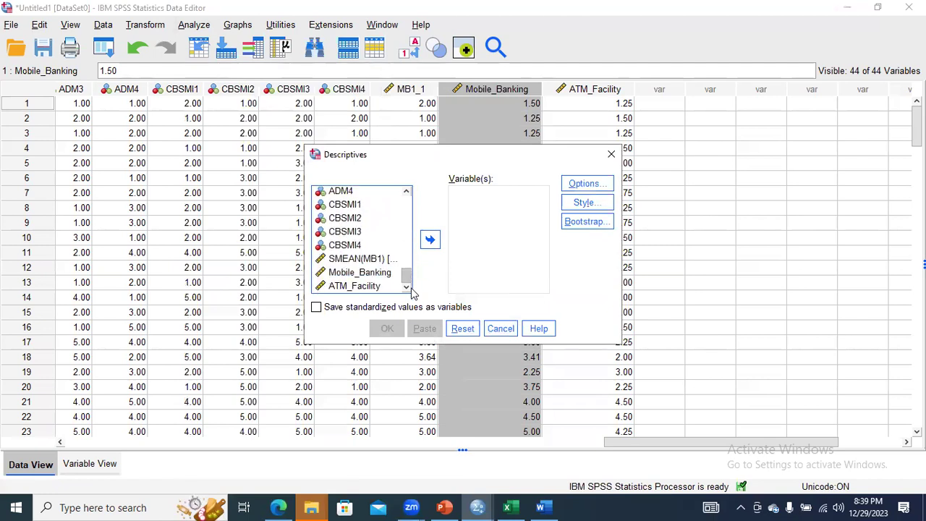
pyautogui.click(355, 275)
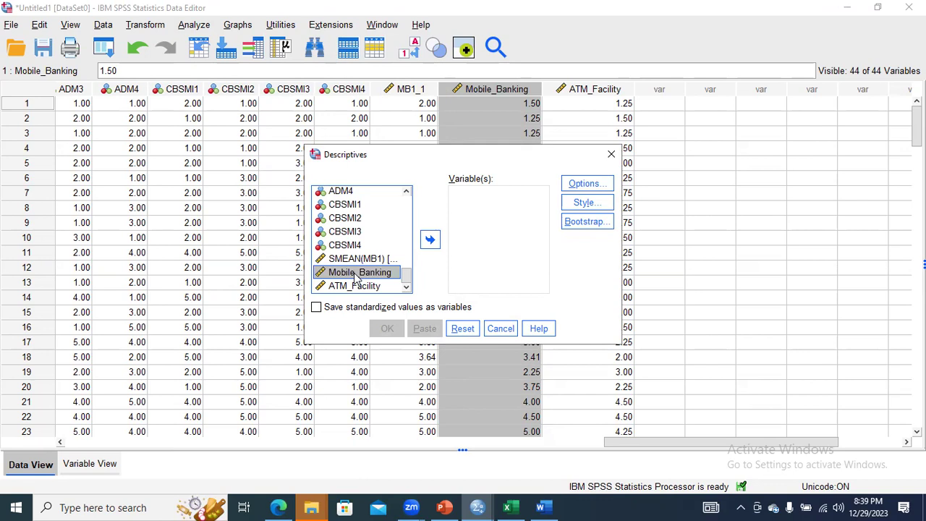
pyautogui.hotkey('shift', 'Down')
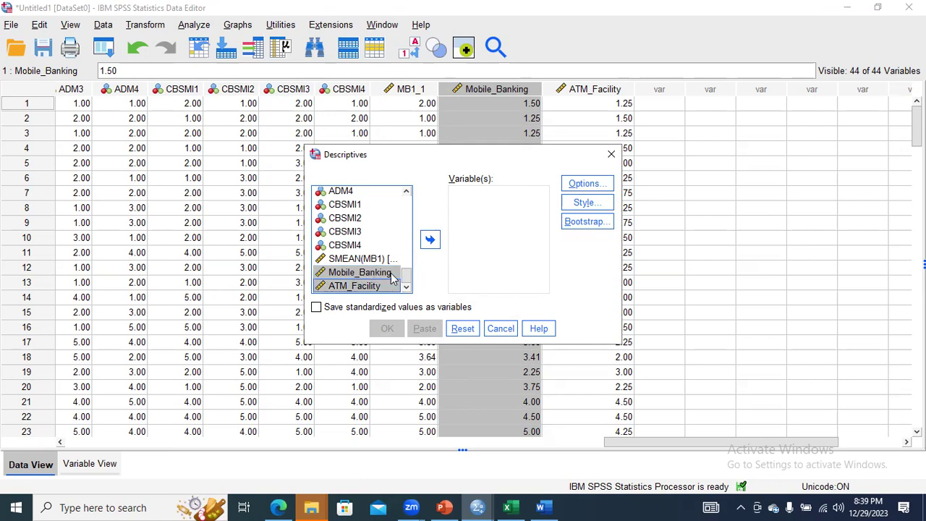
pyautogui.click(430, 240)
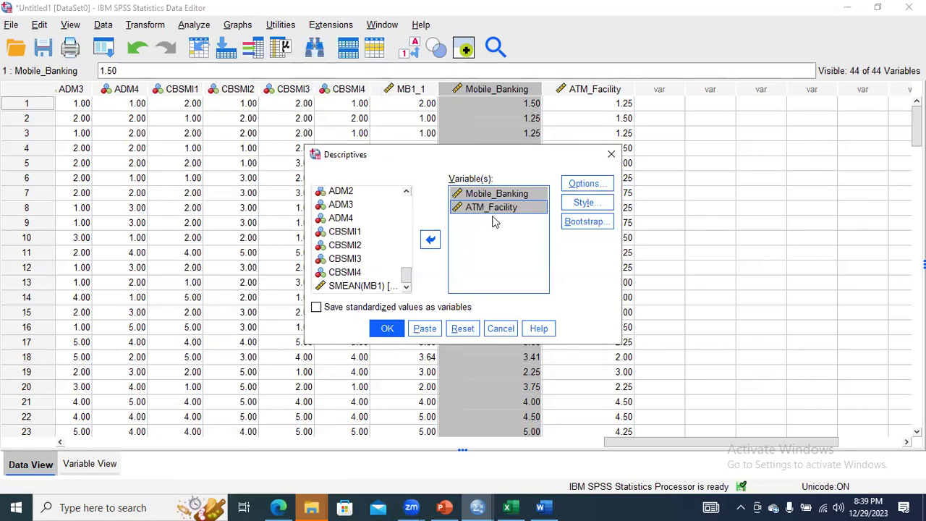
# Add Kurtosis and Skewness to the requested statistics and run the Descriptives analysis
pyautogui.click(586, 183)
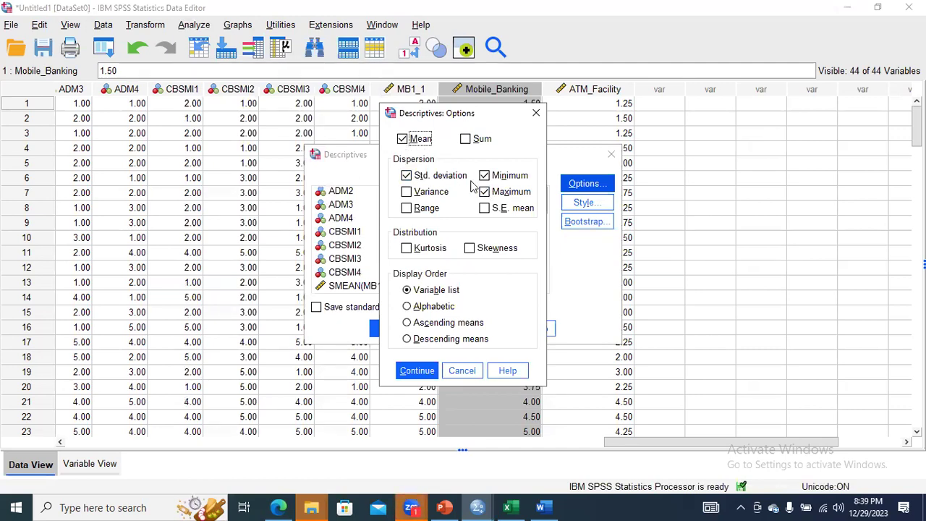
pyautogui.click(406, 250)
pyautogui.click(469, 248)
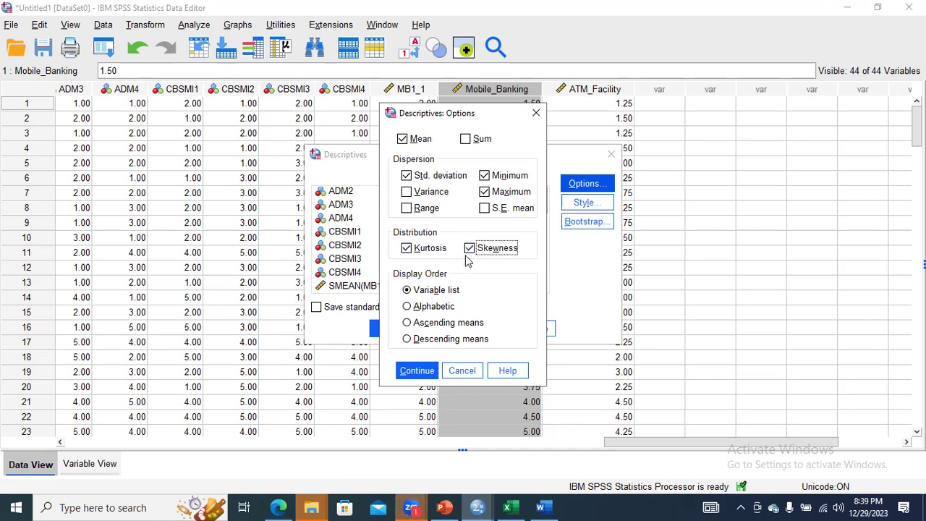
pyautogui.click(418, 372)
pyautogui.click(390, 329)
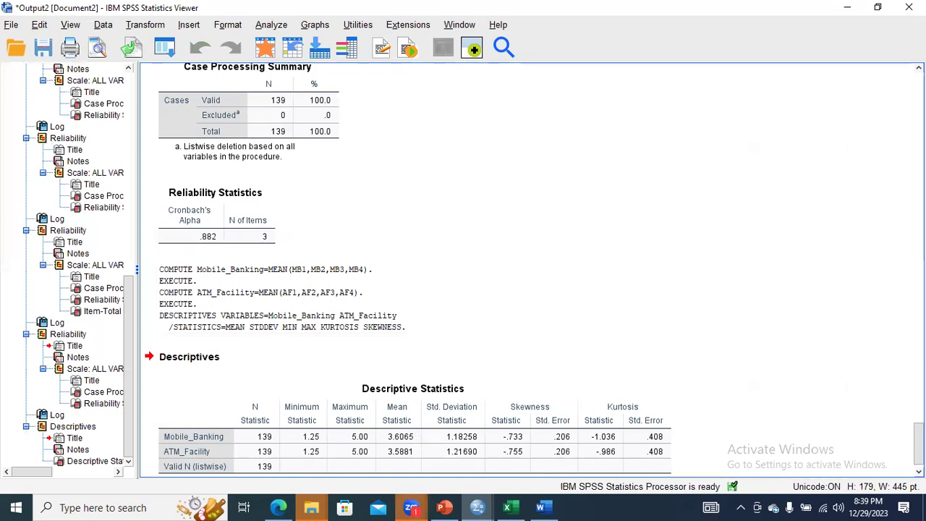
# Copy the Descriptive Statistics table from the SPSS output and paste it into the Word document below the ATM Facility reliability sentence
pyautogui.click(554, 440)
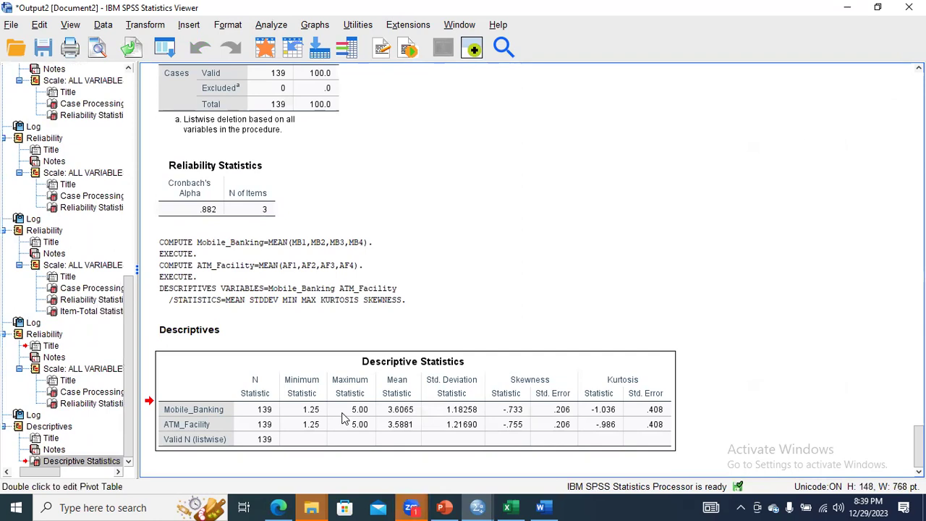
pyautogui.click(540, 507)
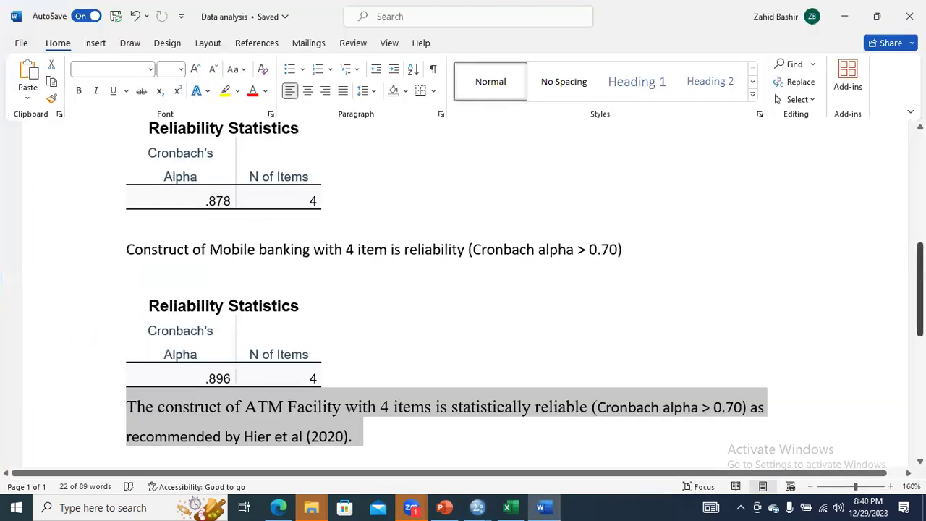
pyautogui.scroll(-3, 576, 306)
pyautogui.click(255, 287)
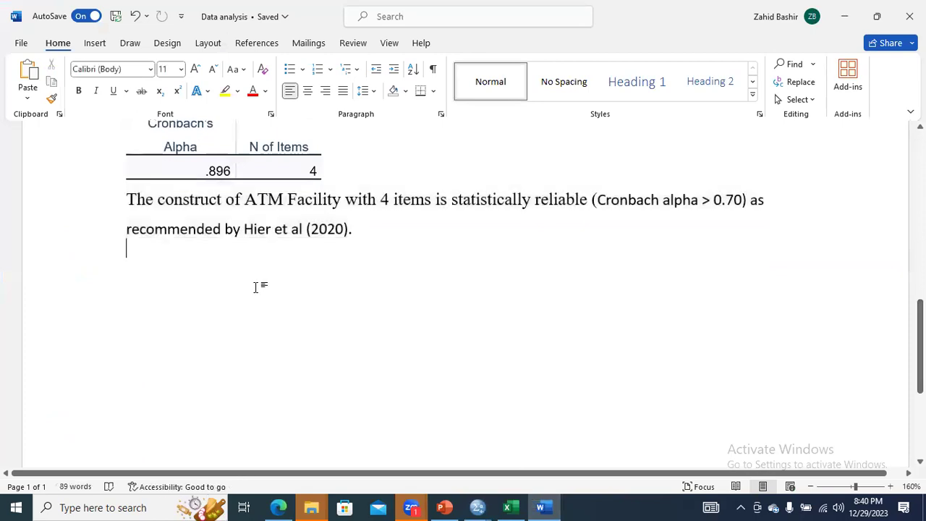
pyautogui.hotkey('ctrl', 'v')
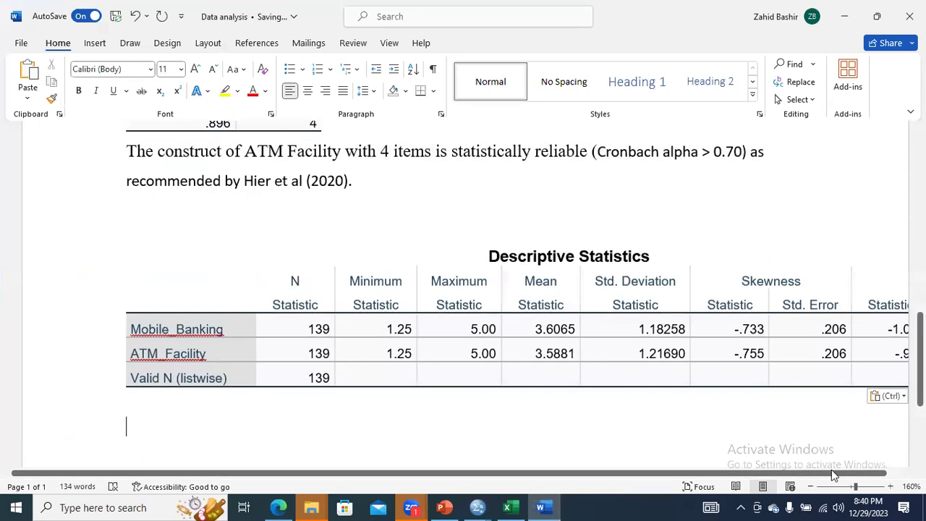
# Shift the pasted Descriptive Statistics table toward the left page edge so its Kurtosis columns fit on the page
pyautogui.moveTo(835, 477); pyautogui.dragTo(886, 475)
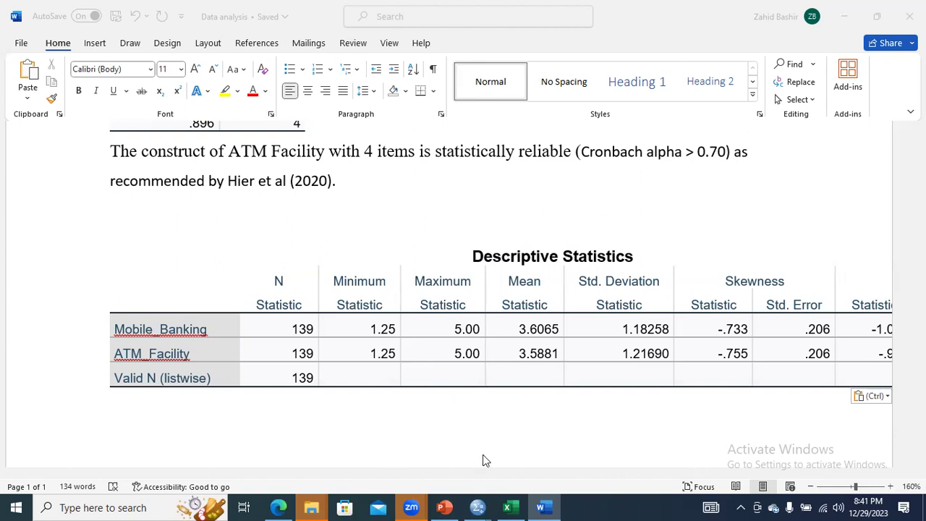
pyautogui.click(644, 469)
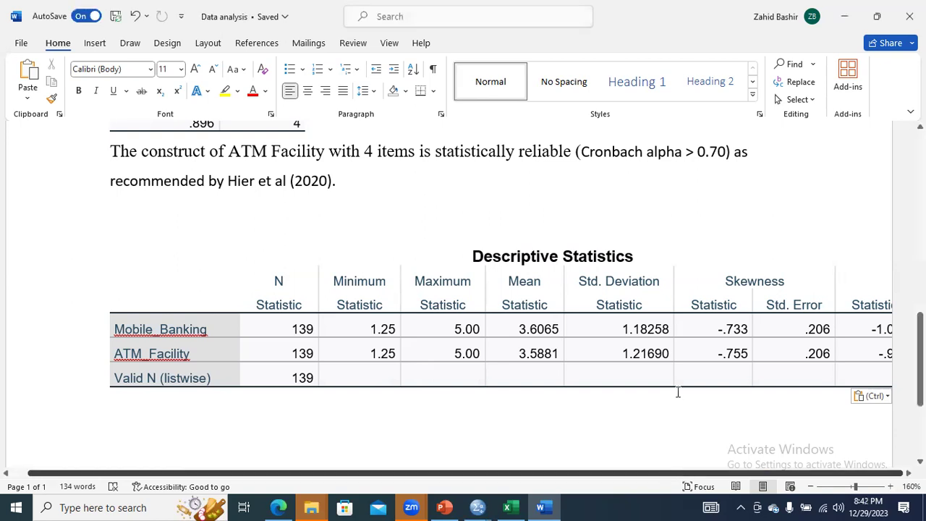
pyautogui.click(811, 486)
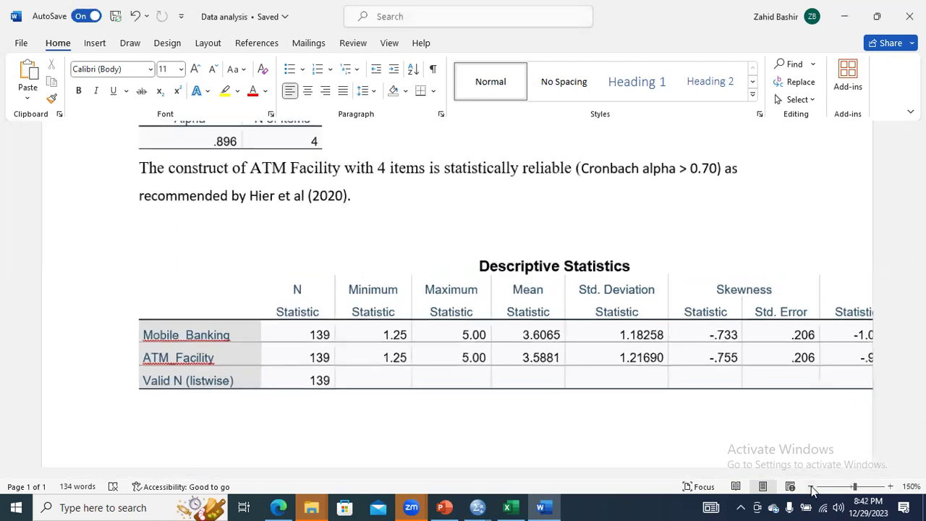
pyautogui.click(811, 487)
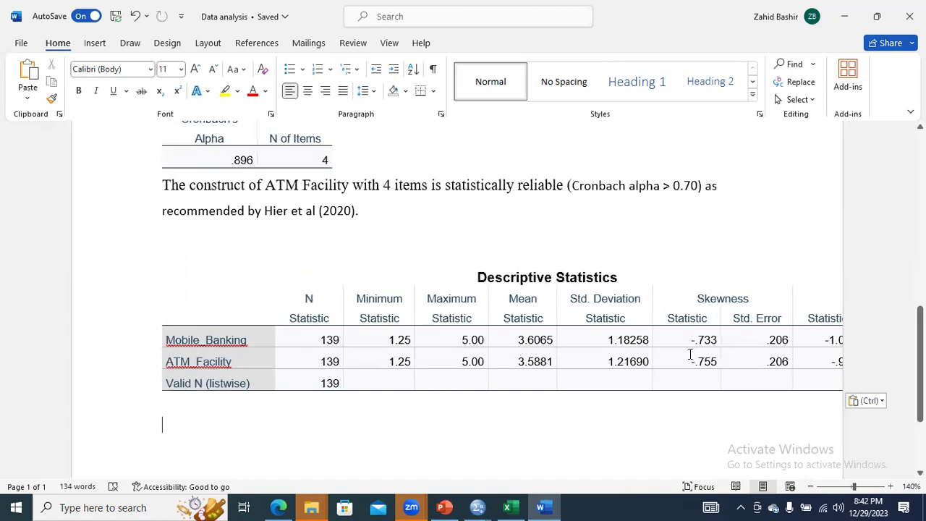
pyautogui.moveTo(157, 260); pyautogui.dragTo(136, 262)
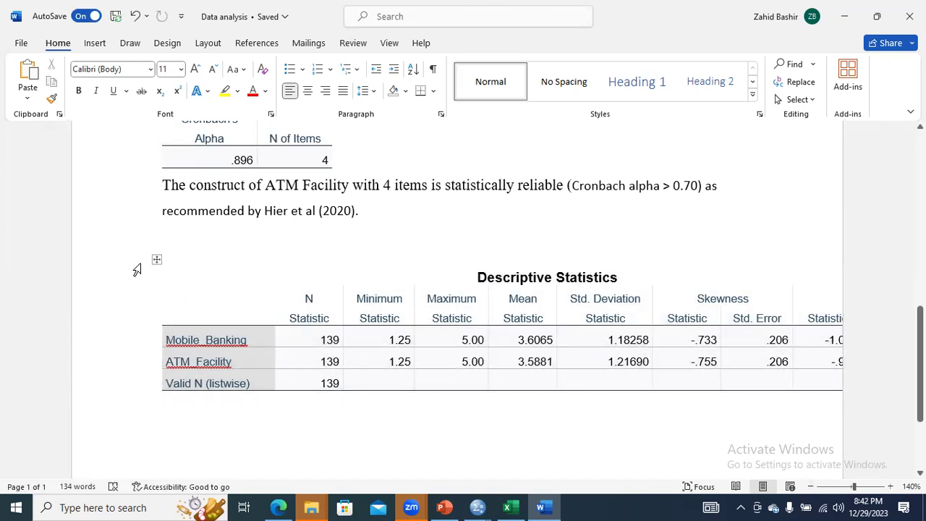
# Change the page orientation to landscape and insert a page break before the Descriptive Statistics table
pyautogui.click(208, 44)
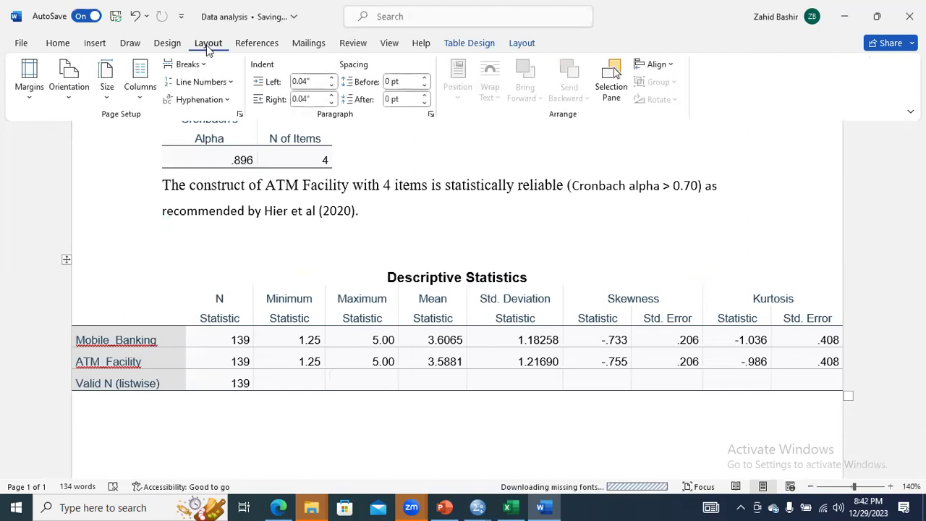
pyautogui.click(80, 98)
pyautogui.click(98, 151)
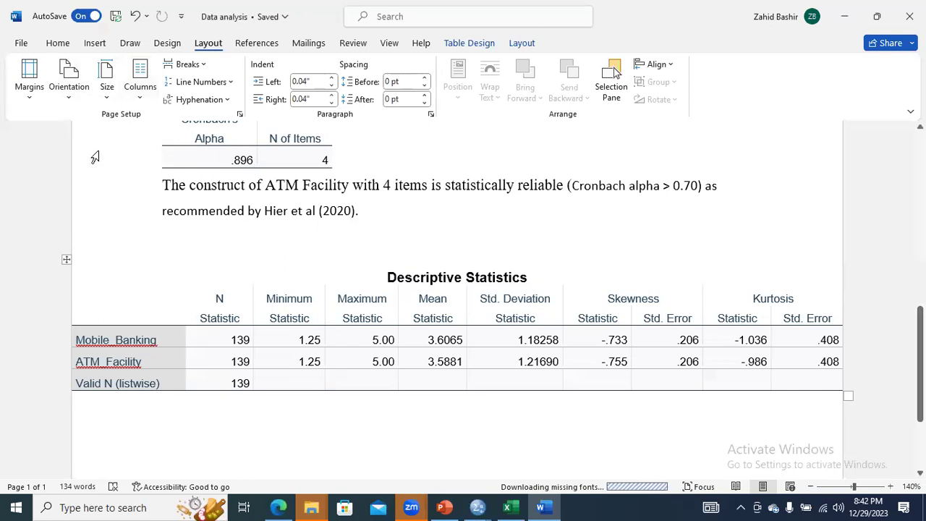
pyautogui.click(500, 239)
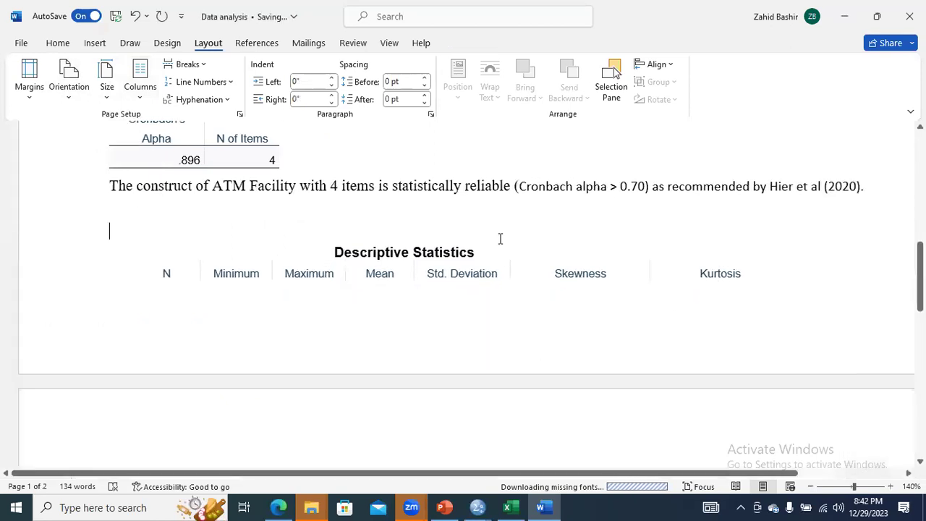
pyautogui.hotkey('ctrl', 'Return')
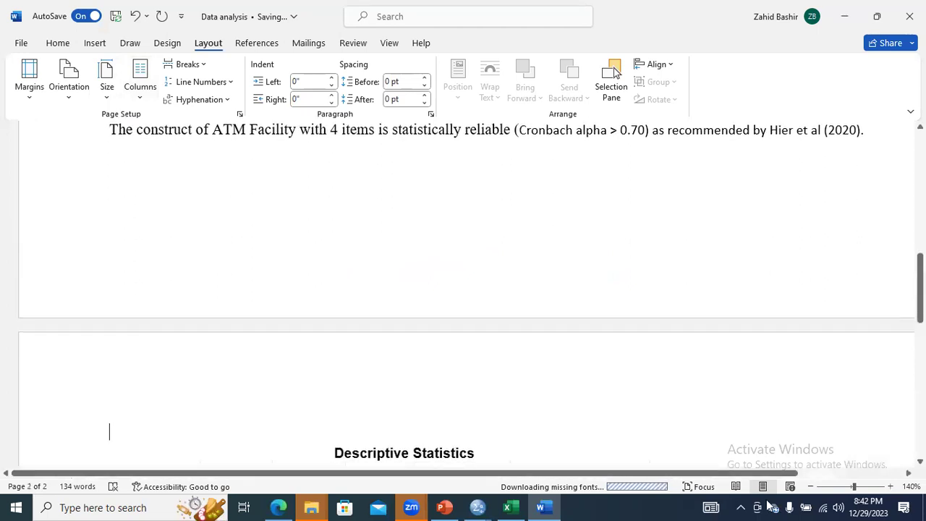
# Examine the Minimum, Maximum and Mean values of Mobile_Banking and ATM_Facility in the Descriptive Statistics table
pyautogui.click(811, 486)
pyautogui.click(810, 486)
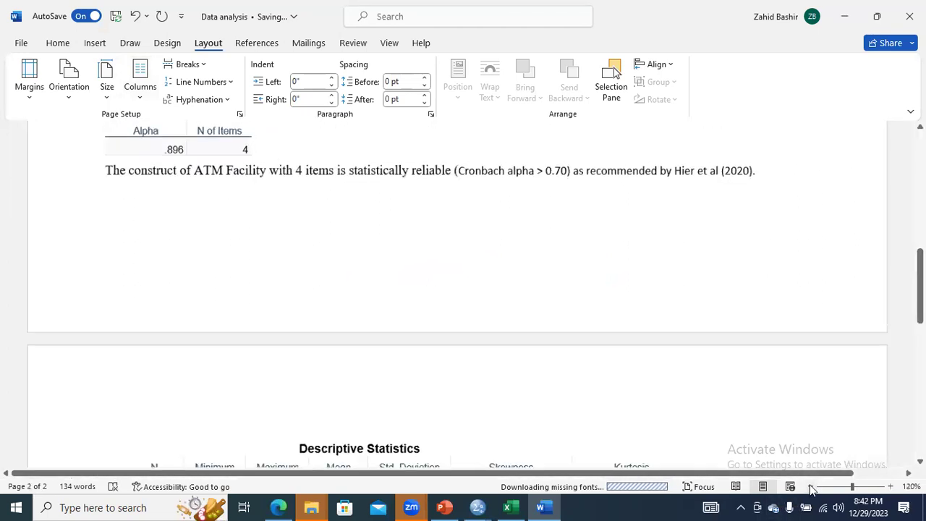
pyautogui.scroll(-4, 723, 282)
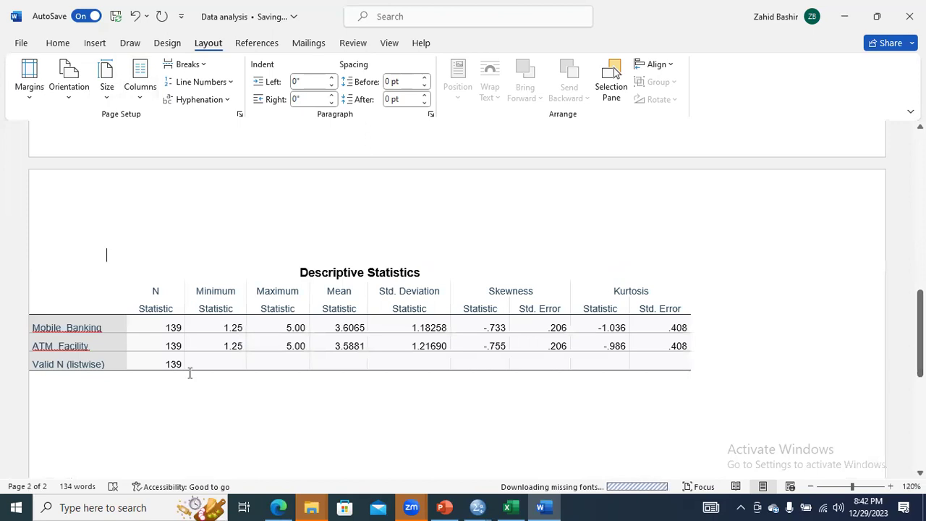
pyautogui.moveTo(210, 305); pyautogui.dragTo(293, 308)
pyautogui.click(243, 327)
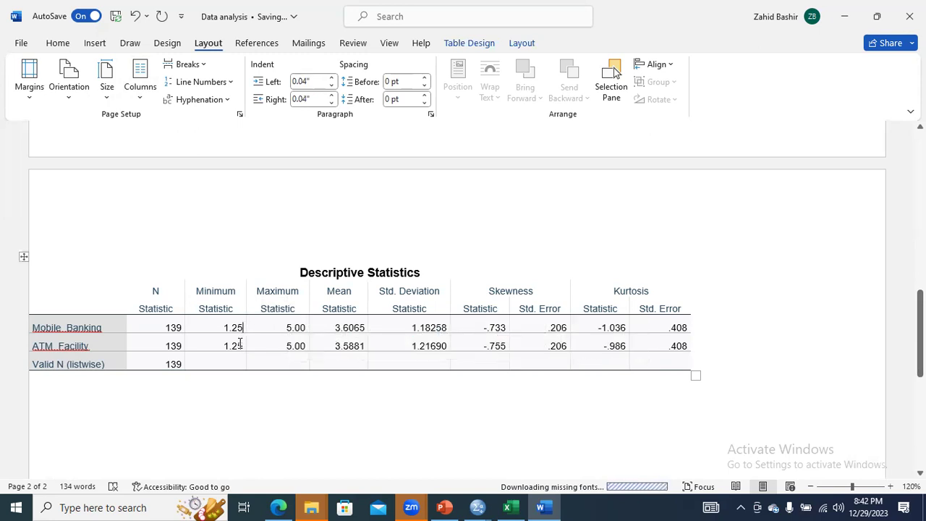
pyautogui.moveTo(288, 330); pyautogui.dragTo(291, 347)
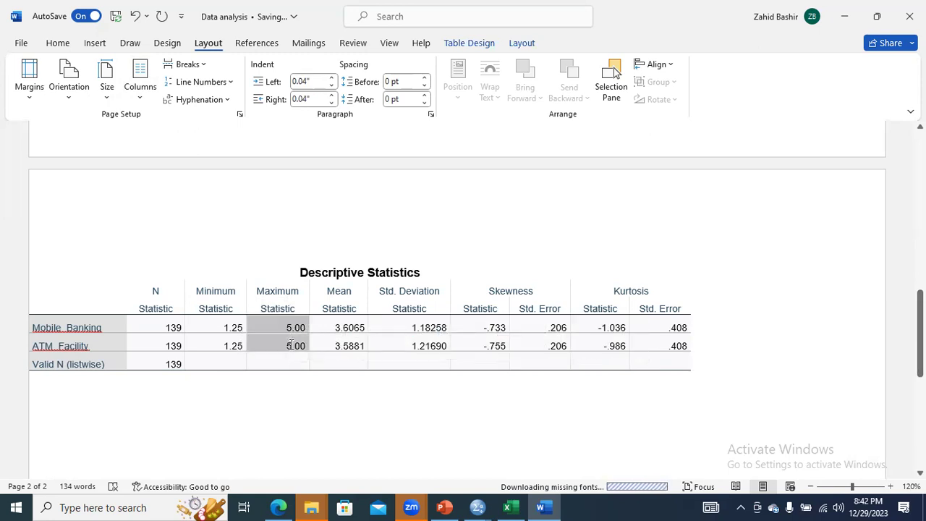
pyautogui.click(350, 346)
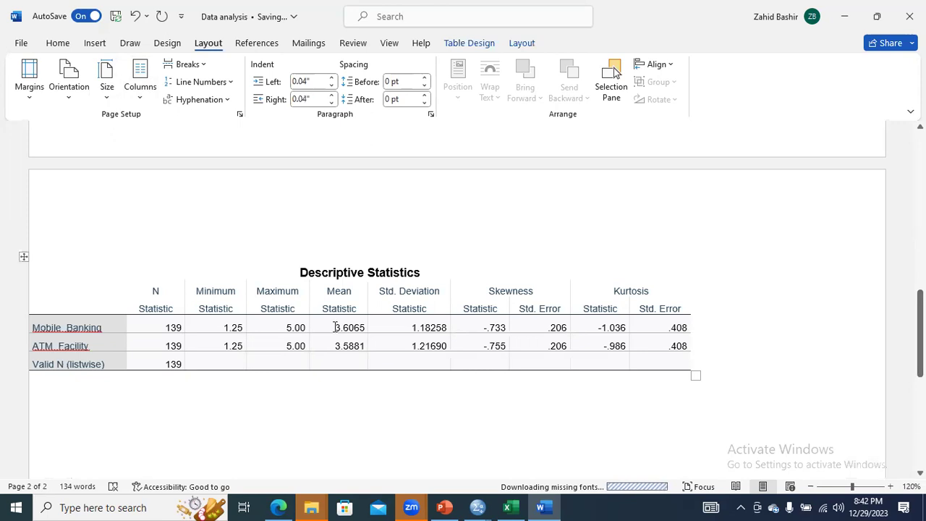
pyautogui.doubleClick(337, 327)
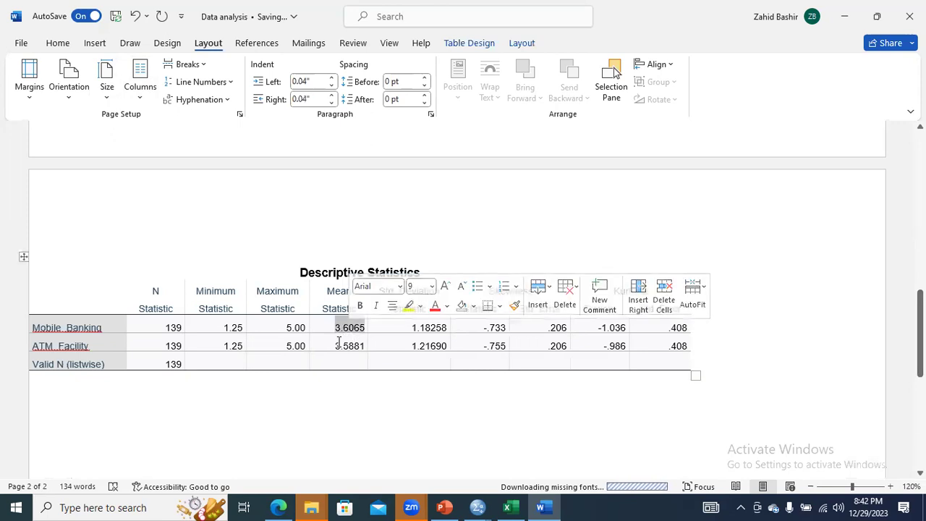
pyautogui.doubleClick(353, 346)
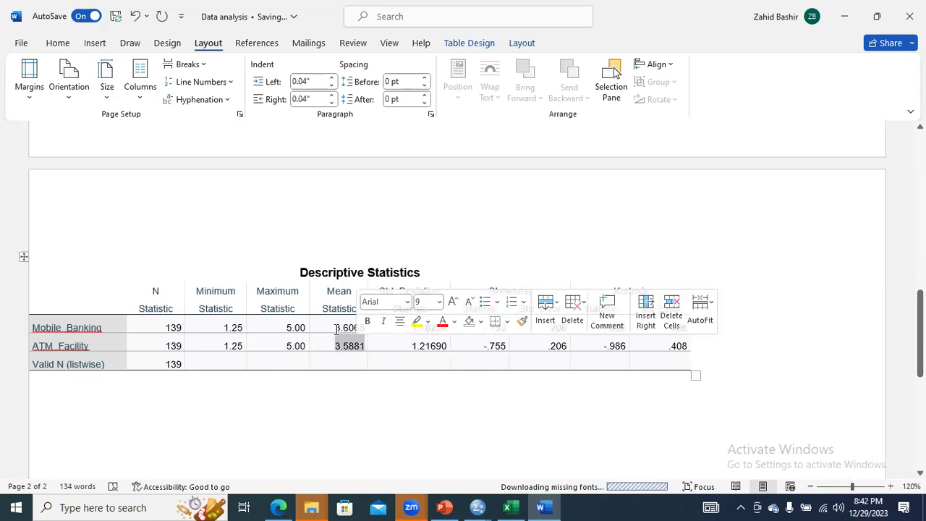
pyautogui.click(337, 328)
pyautogui.doubleClick(337, 328)
pyautogui.moveTo(365, 327); pyautogui.dragTo(358, 349)
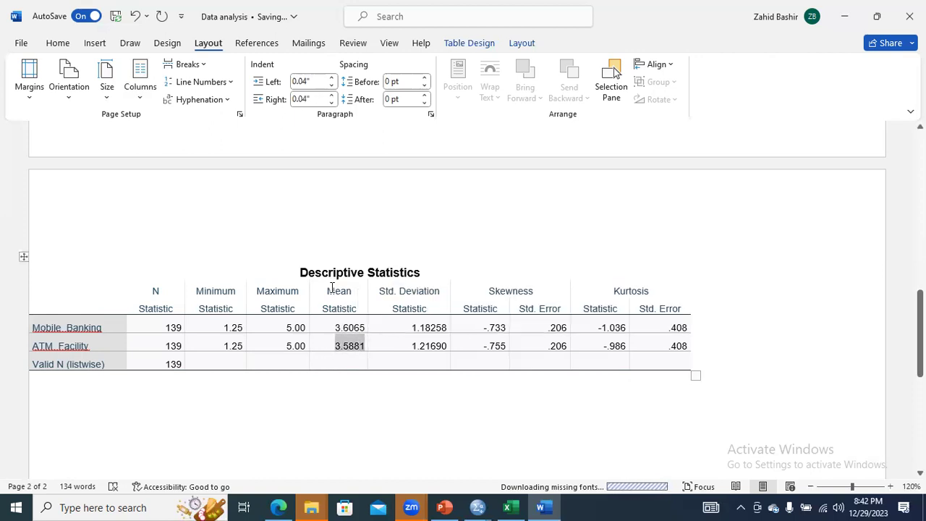
# Below the table, enter 4 and start a scale key on separate lines: 1 = Strongly disagree, 2 = Disagree, 3 = Neutral
pyautogui.click(271, 392)
pyautogui.write('4')
pyautogui.press('Return')
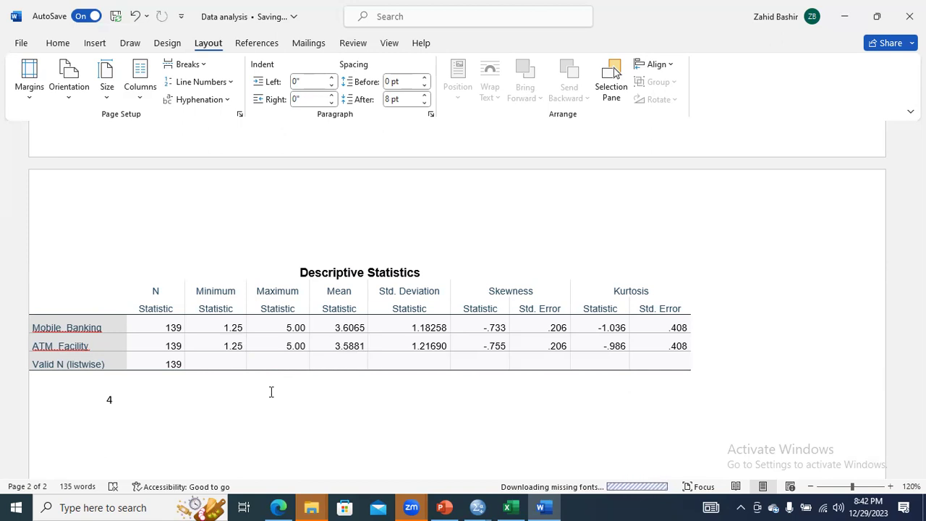
pyautogui.write('1')
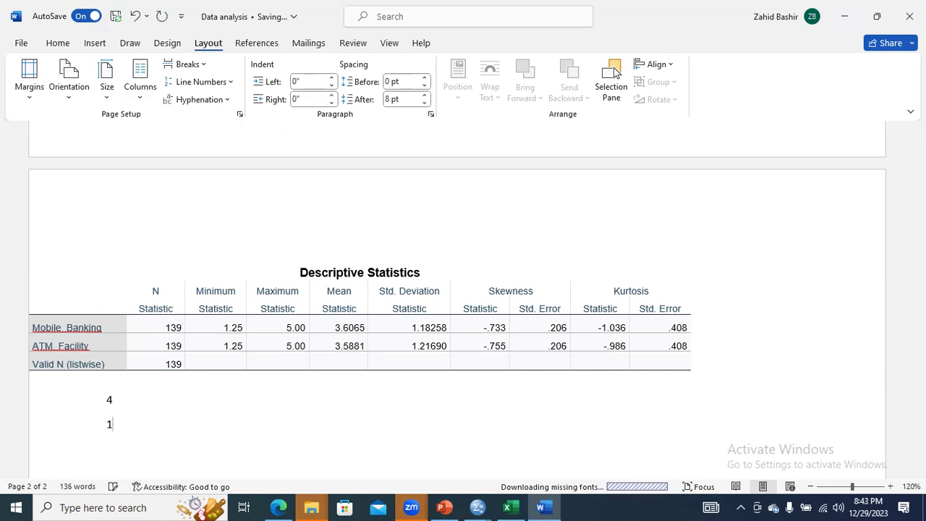
pyautogui.write(' = Stro')
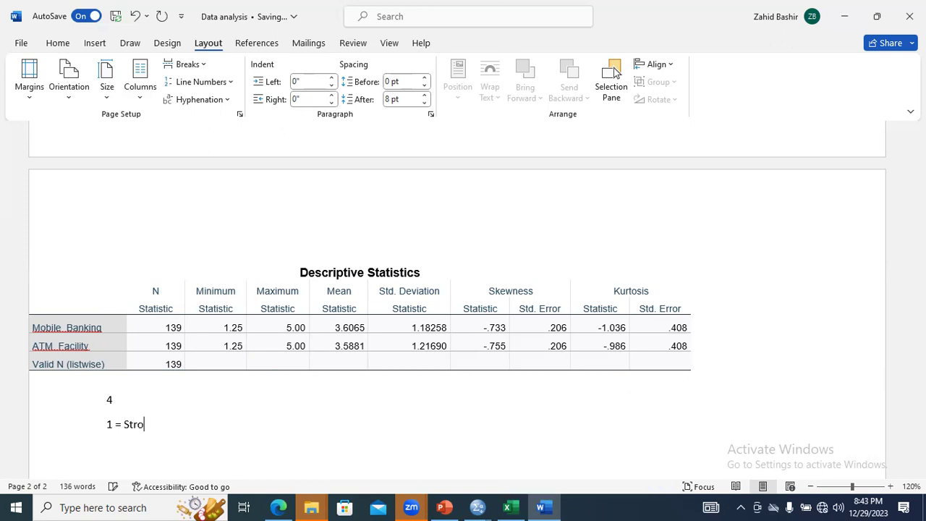
pyautogui.write('ngly disagree')
pyautogui.press('Return')
pyautogui.write('2')
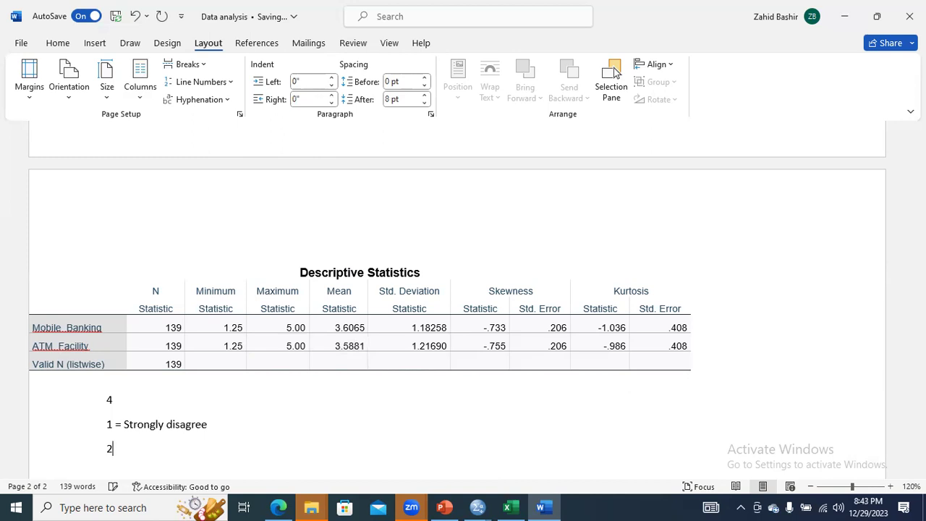
pyautogui.write(' = Disagree 3 = Neutral')
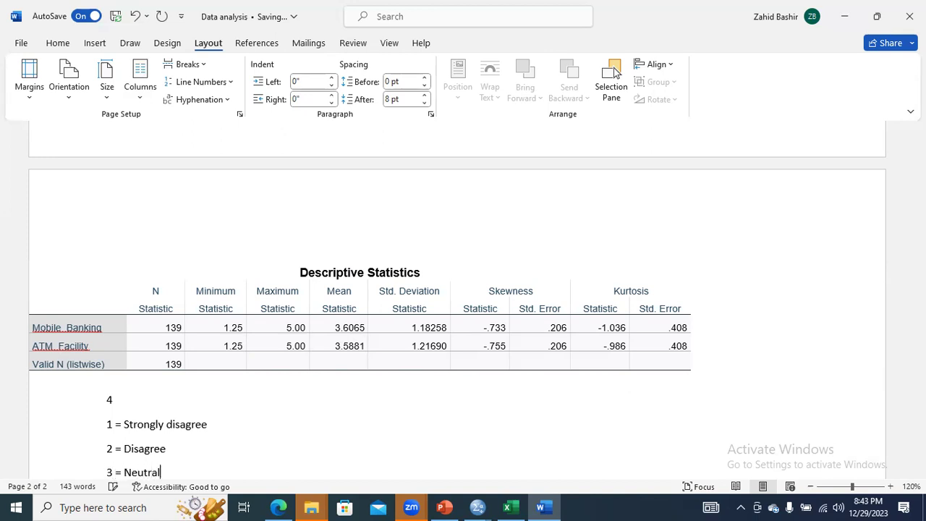
# Complete the scale key with the lines 4 = Agree and 5 = Strongly agree
pyautogui.press('Return')
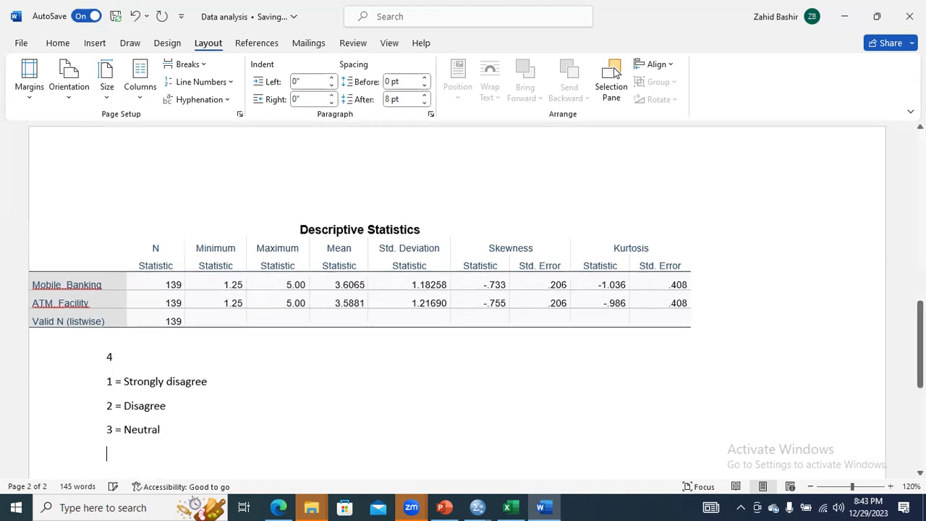
pyautogui.write('4 = Agree')
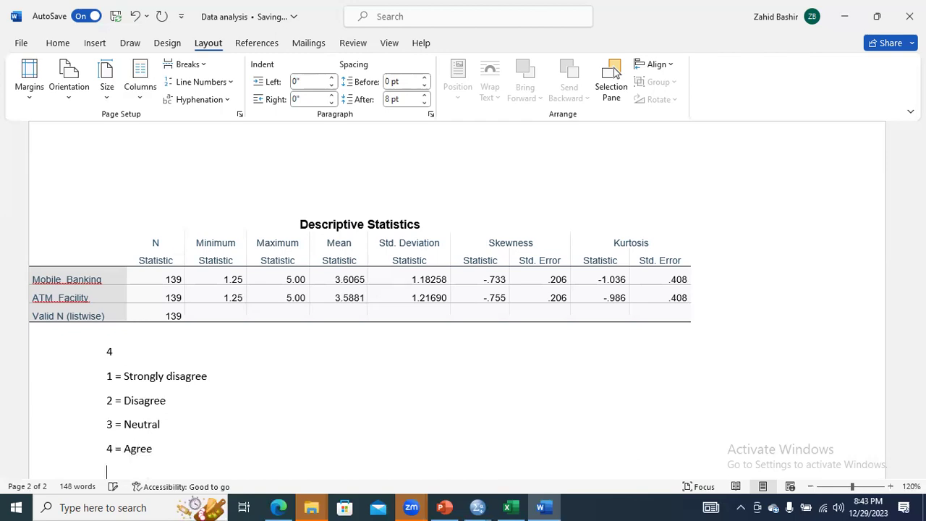
pyautogui.press('Return')
pyautogui.write('5 = Strongly agree')
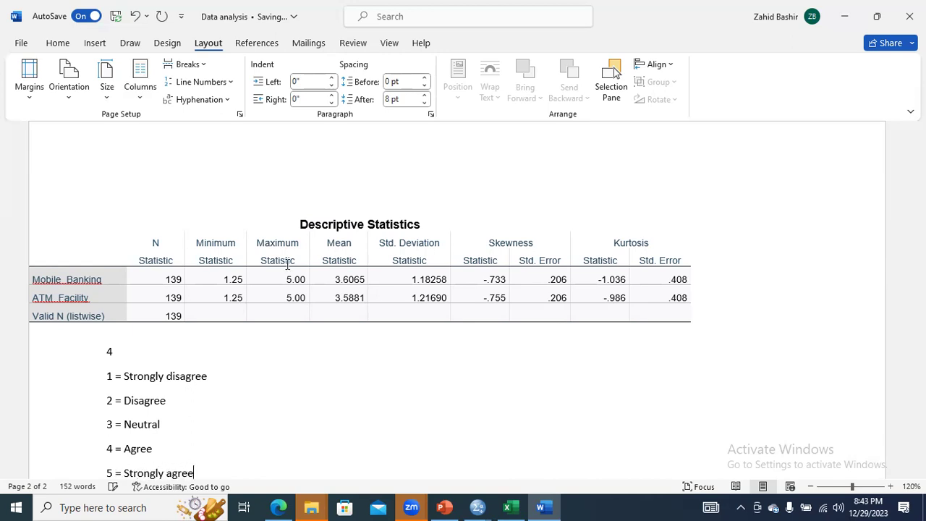
# Compare the Mean values of Mobile_Banking and ATM_Facility with the Neutral and Agree lines of the scale key
pyautogui.moveTo(332, 275); pyautogui.dragTo(351, 296)
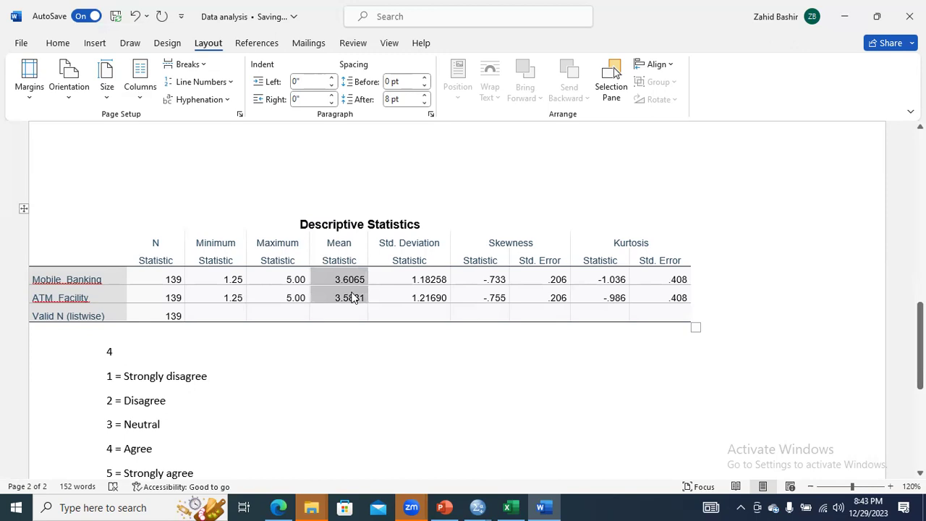
pyautogui.moveTo(145, 448); pyautogui.dragTo(108, 427)
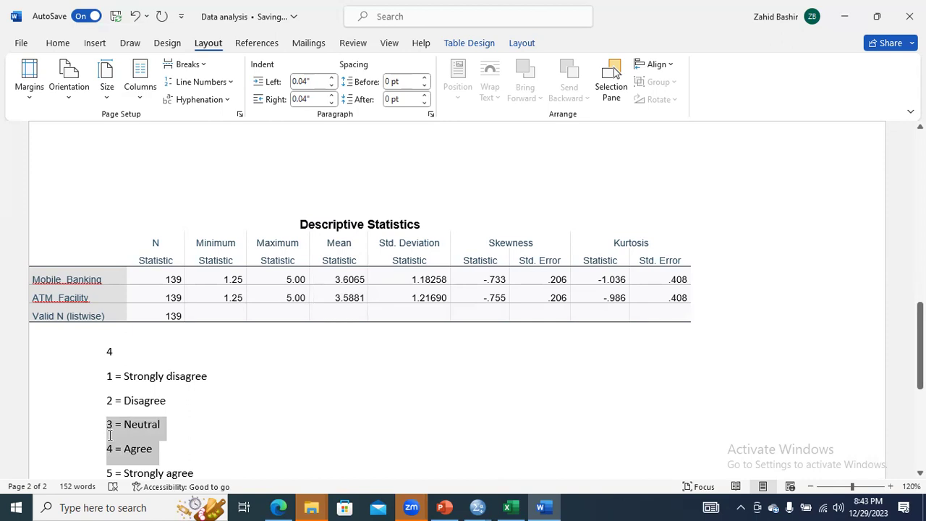
pyautogui.moveTo(109, 434); pyautogui.dragTo(107, 449)
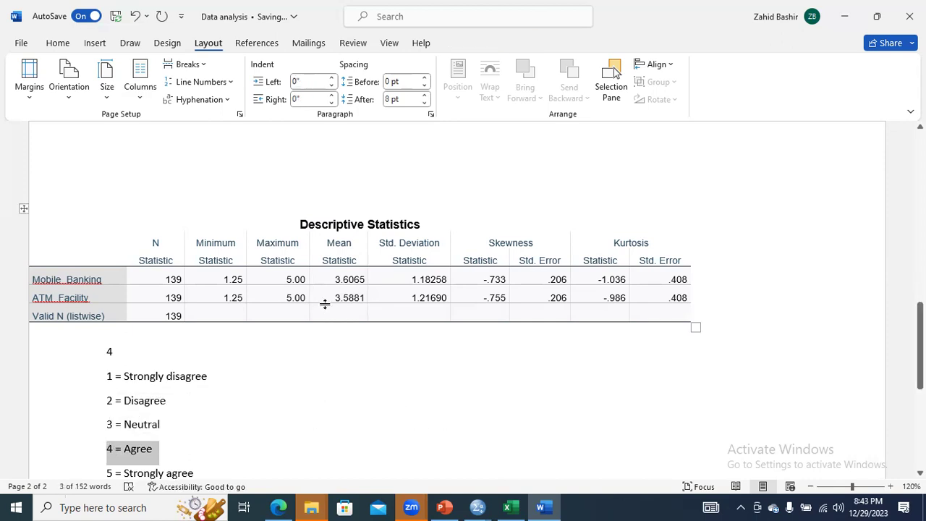
pyautogui.moveTo(335, 298); pyautogui.dragTo(350, 280)
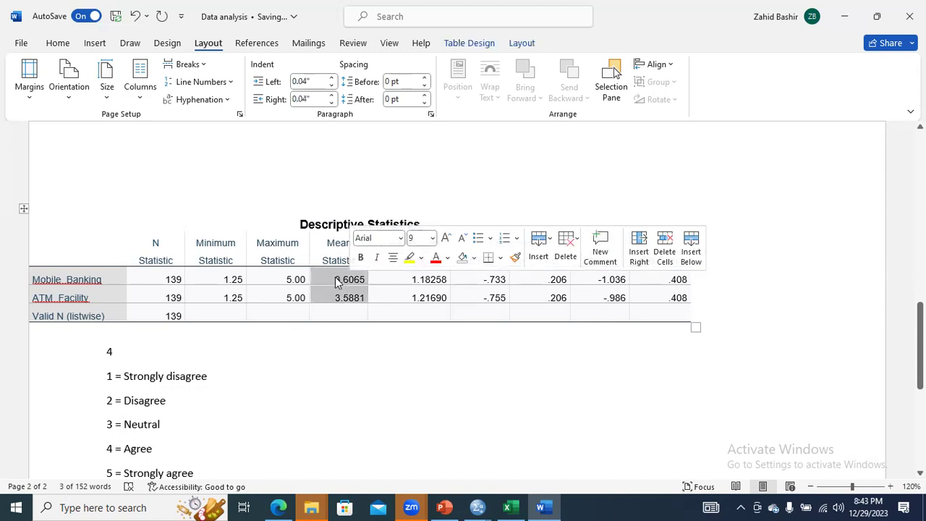
pyautogui.moveTo(153, 449); pyautogui.dragTo(106, 448)
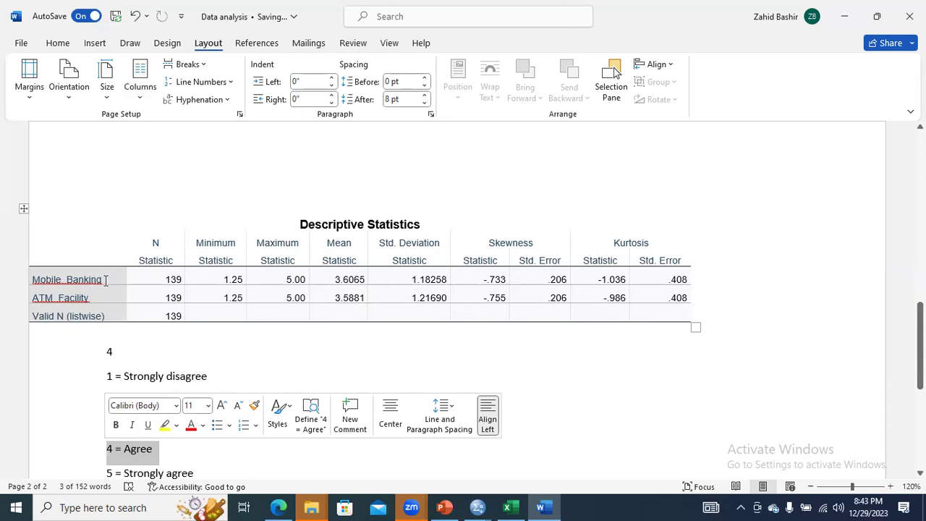
pyautogui.moveTo(105, 279); pyautogui.dragTo(91, 304)
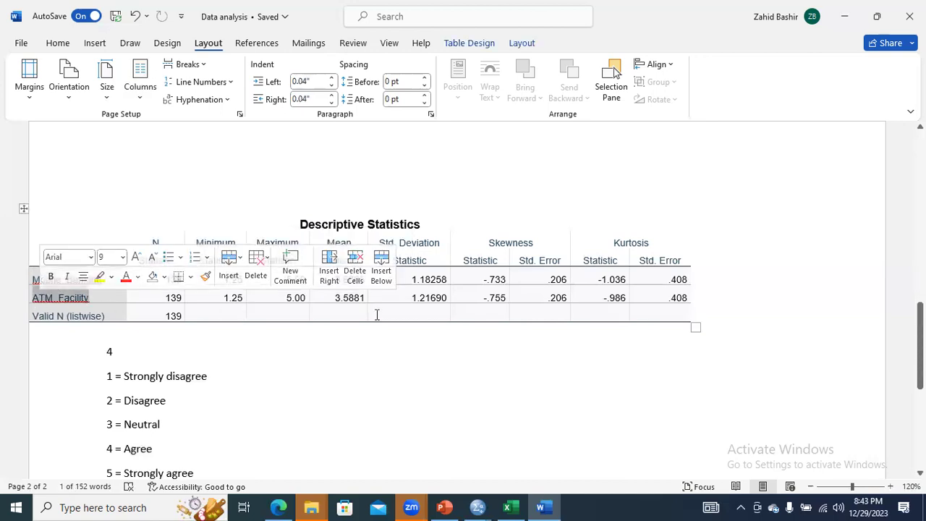
# Examine the Std. Deviation values of Mobile_Banking and ATM_Facility, then the Skewness and Kurtosis columns of the Descriptive Statistics table
pyautogui.click(400, 312)
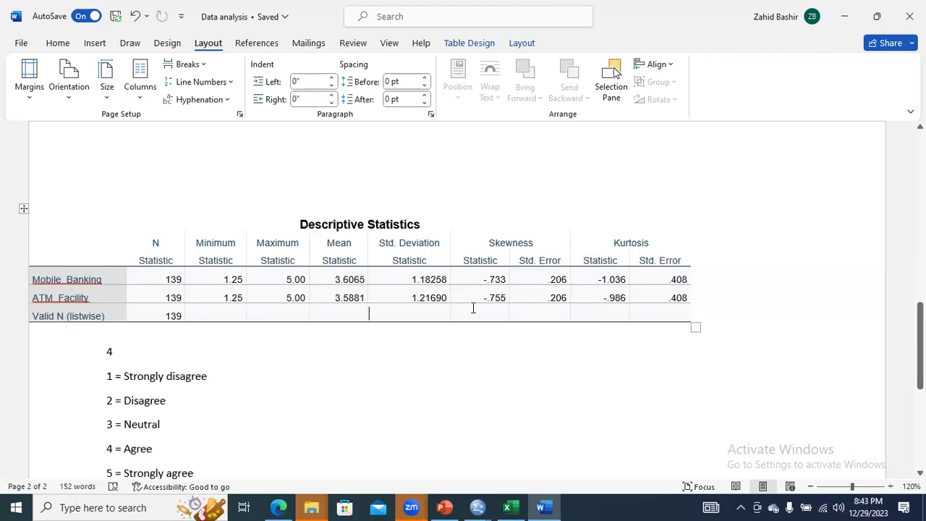
pyautogui.moveTo(413, 282); pyautogui.dragTo(434, 300)
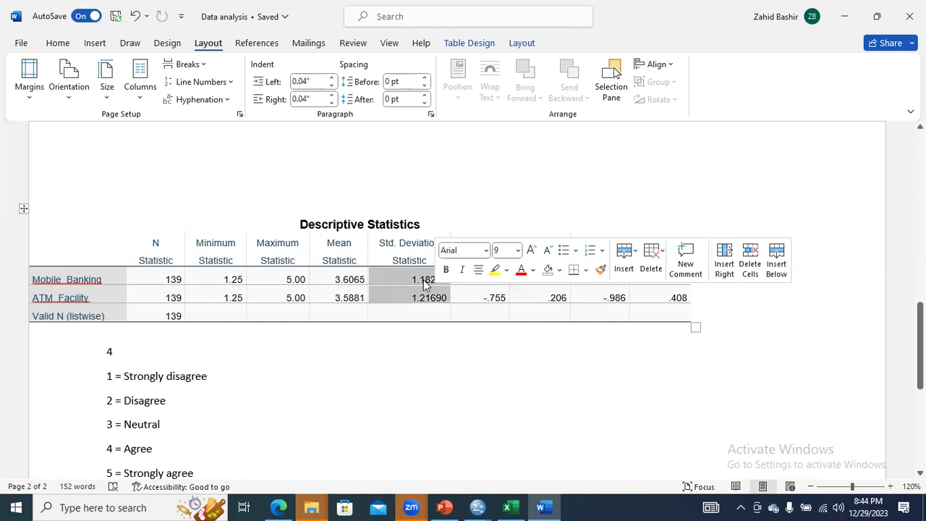
pyautogui.moveTo(211, 376); pyautogui.dragTo(105, 385)
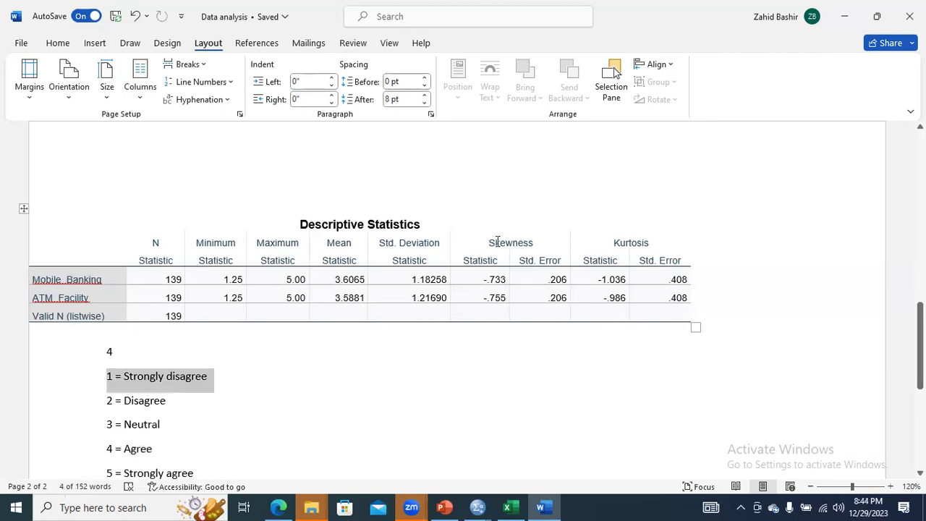
pyautogui.moveTo(492, 241); pyautogui.dragTo(530, 245)
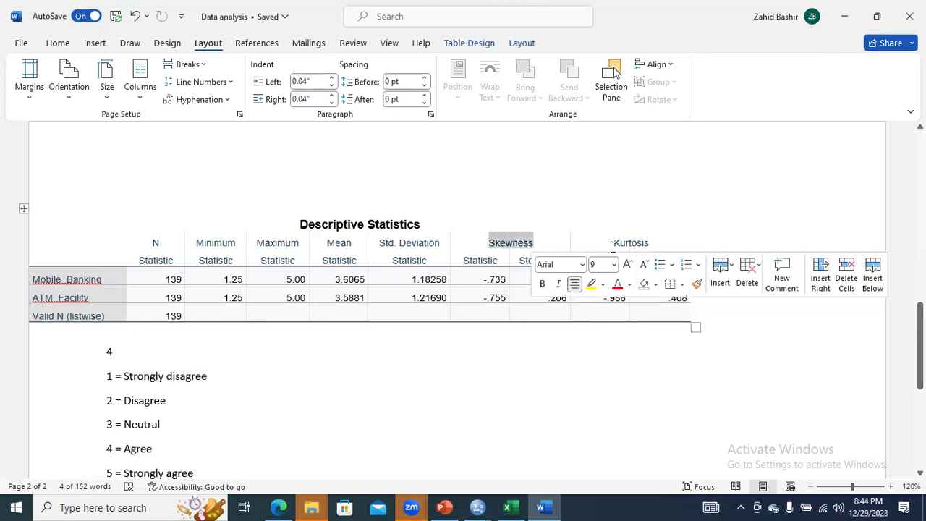
pyautogui.moveTo(614, 243); pyautogui.dragTo(655, 244)
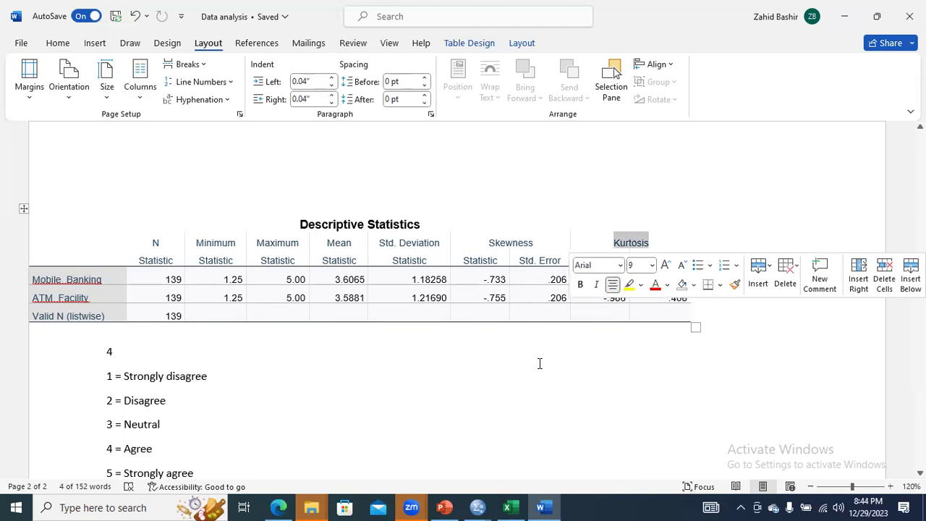
# Replace the 4 below the table with the lines Skewness and Kurtosis, leaving a blank line before the scale key
pyautogui.click(161, 355)
pyautogui.press('BackSpace')
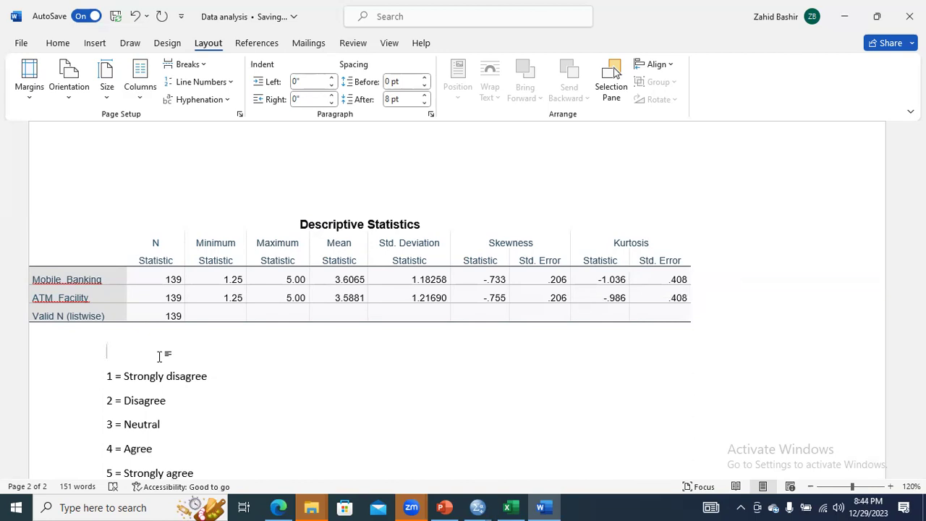
pyautogui.write('K')
pyautogui.press('BackSpace')
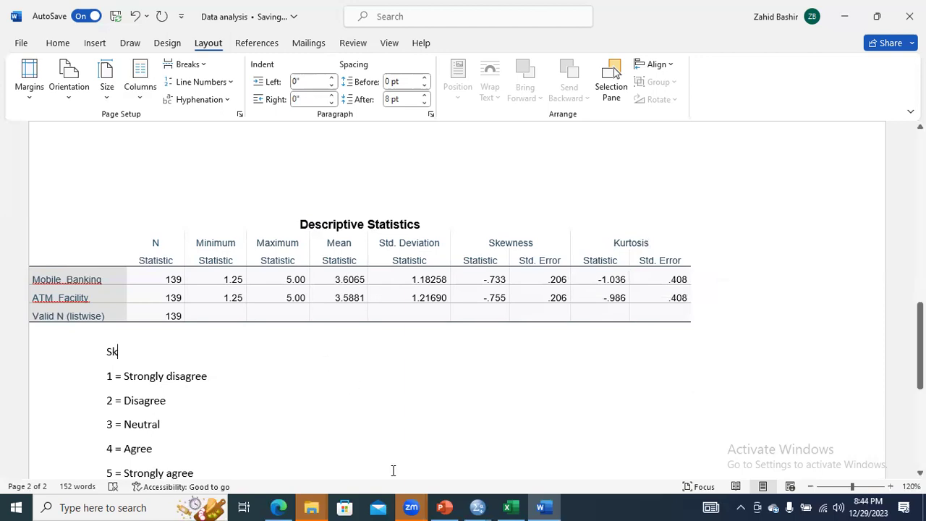
pyautogui.write('Skew')
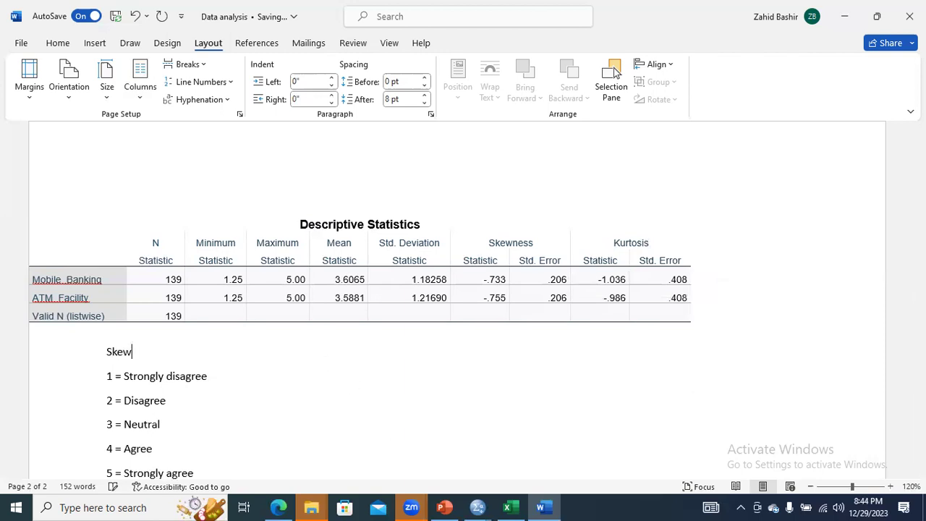
pyautogui.write('ness')
pyautogui.press('Return')
pyautogui.write('Ku')
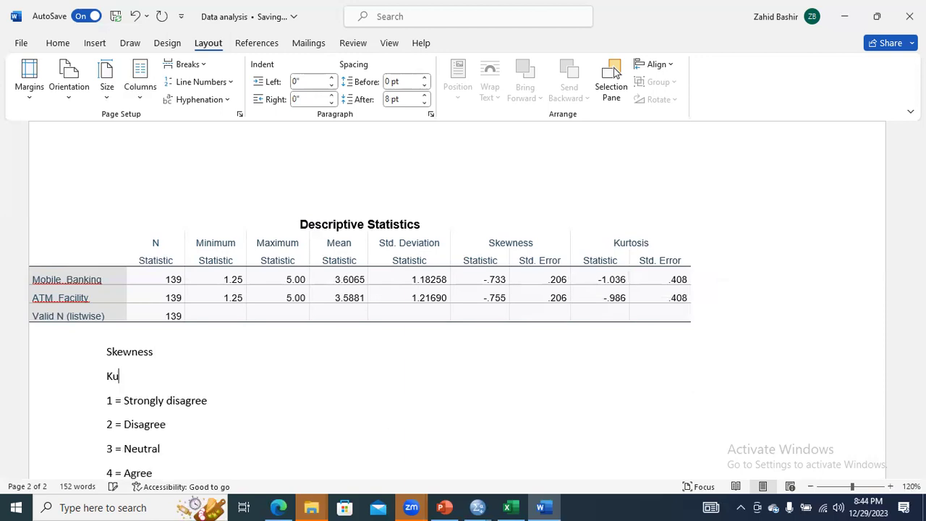
pyautogui.write('rtosis')
pyautogui.press('Return')
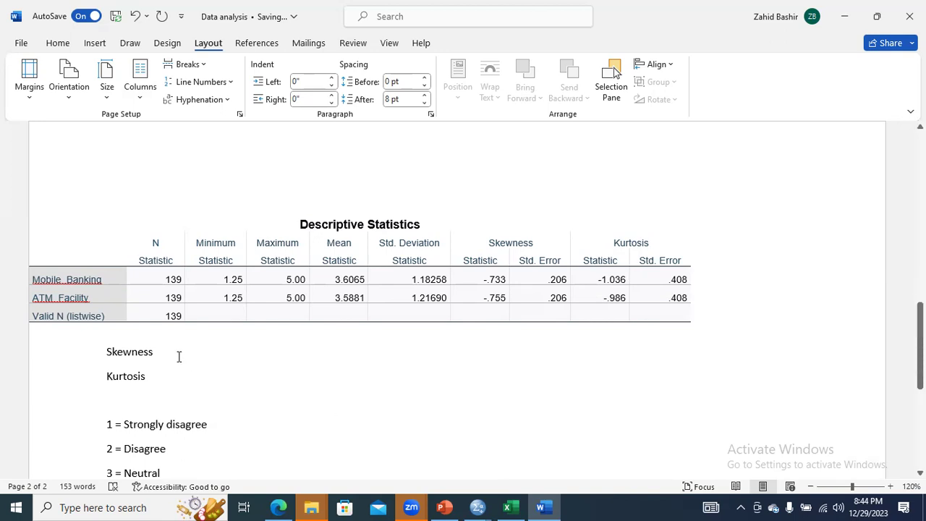
# Add the acceptable ranges to the two lines: (+3, -3) after Kurtosis and (+1, -1) after Skewness
pyautogui.click(185, 385)
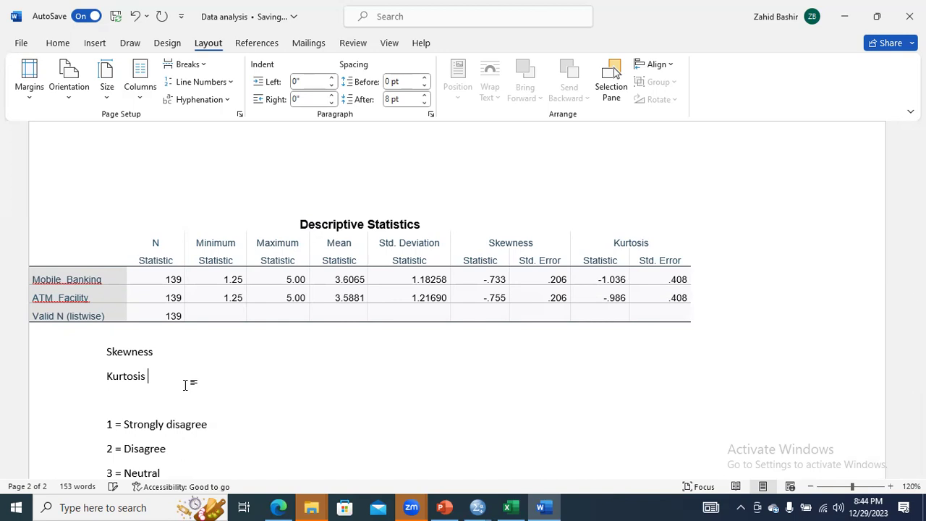
pyautogui.write('(+3,')
pyautogui.press('BackSpace')
pyautogui.write(', -3)')
pyautogui.click(163, 355)
pyautogui.write('(+1, -1)')
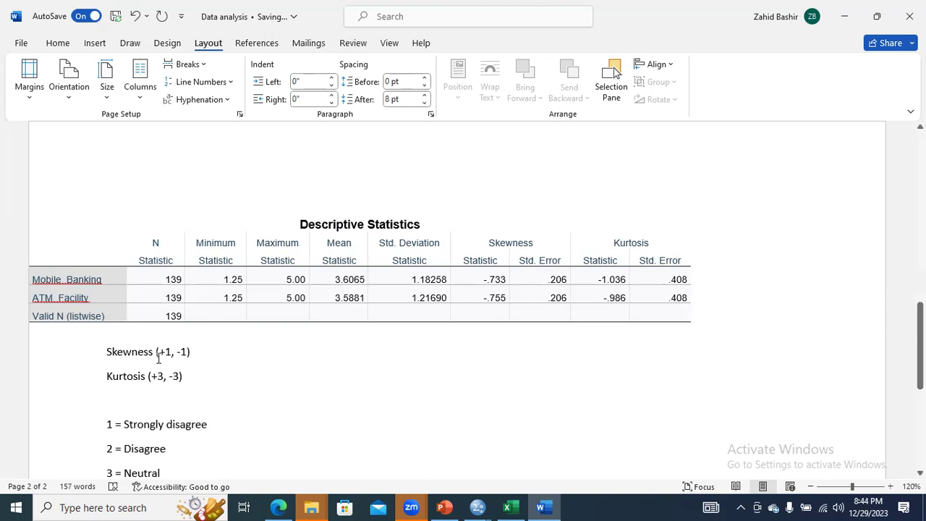
# Compare the table's Skewness and Kurtosis statistics for both variables with the ranges noted below the table
pyautogui.moveTo(107, 351); pyautogui.dragTo(191, 352)
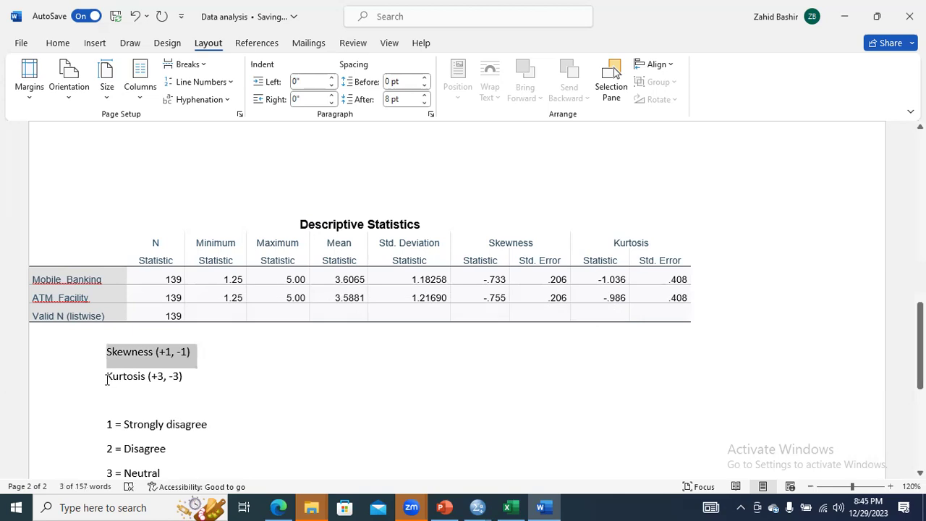
pyautogui.moveTo(108, 376); pyautogui.dragTo(181, 377)
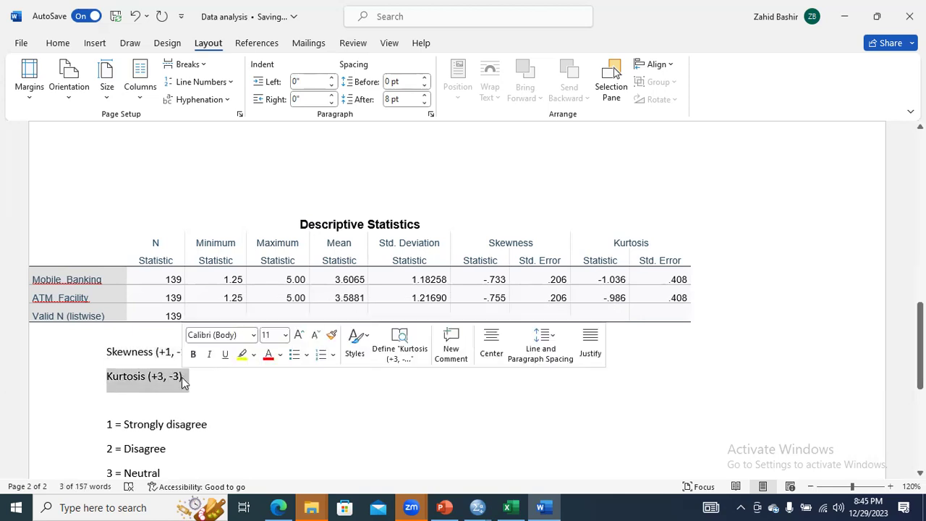
pyautogui.click(552, 389)
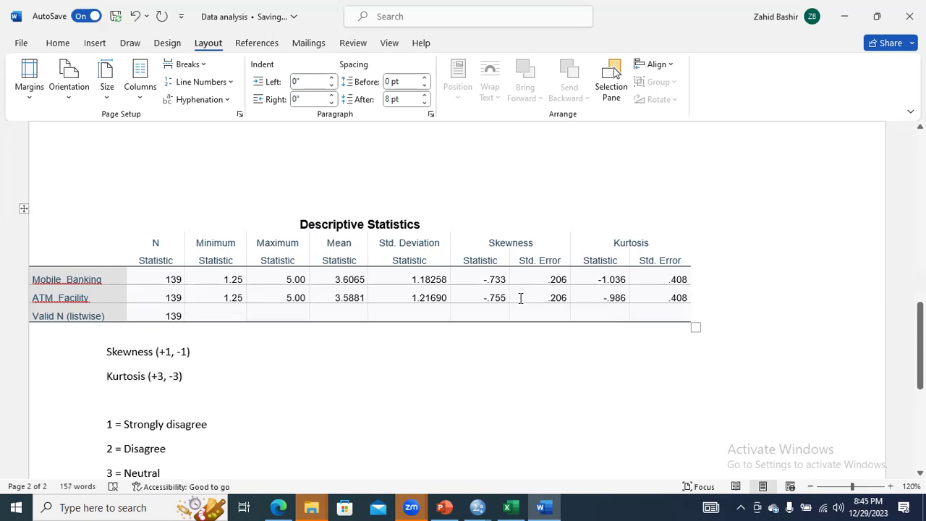
pyautogui.moveTo(485, 281); pyautogui.dragTo(502, 297)
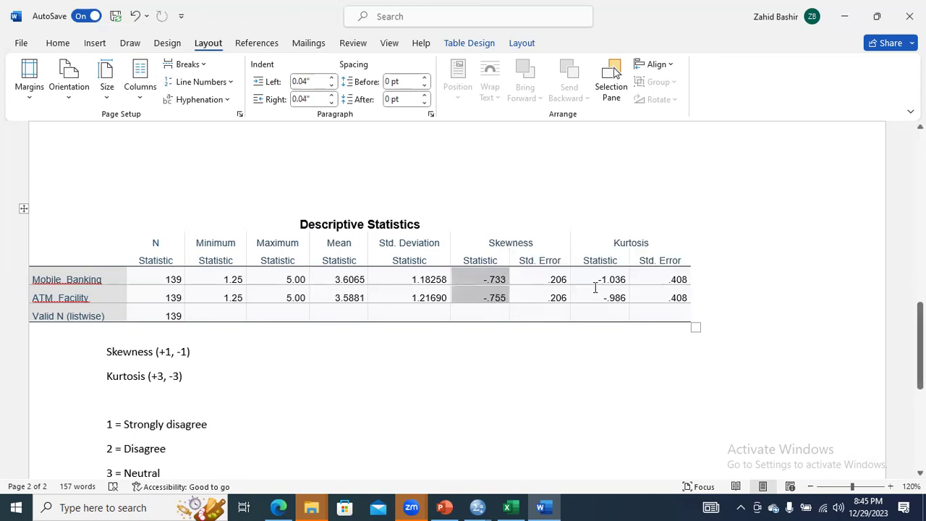
pyautogui.moveTo(602, 282); pyautogui.dragTo(653, 298)
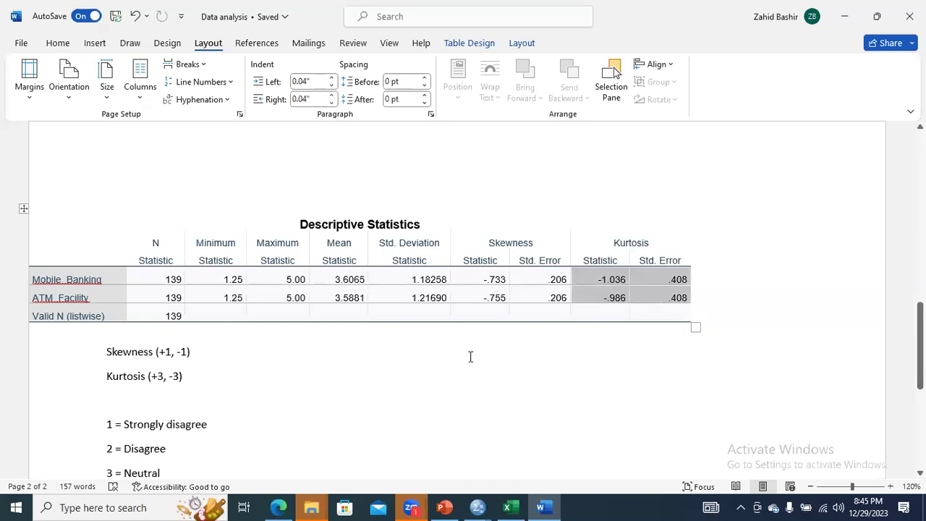
pyautogui.click(417, 376)
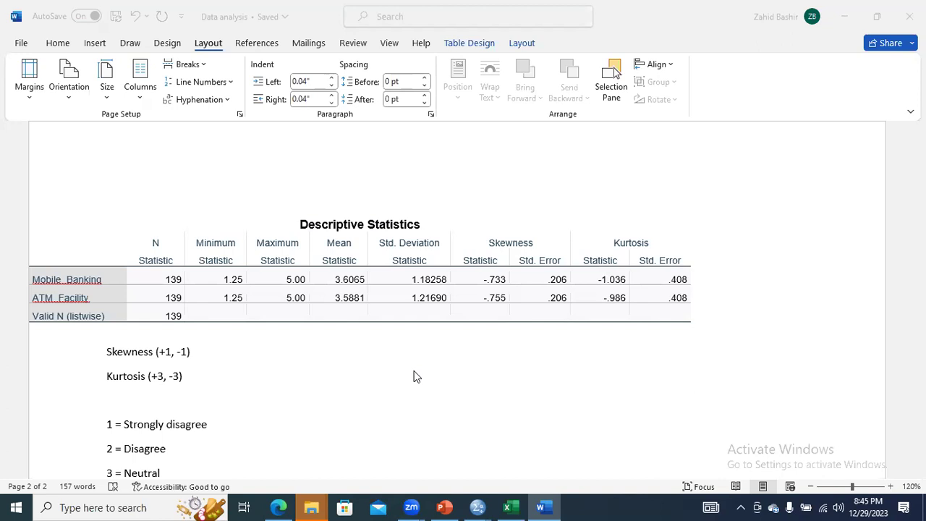
pyautogui.click(209, 381)
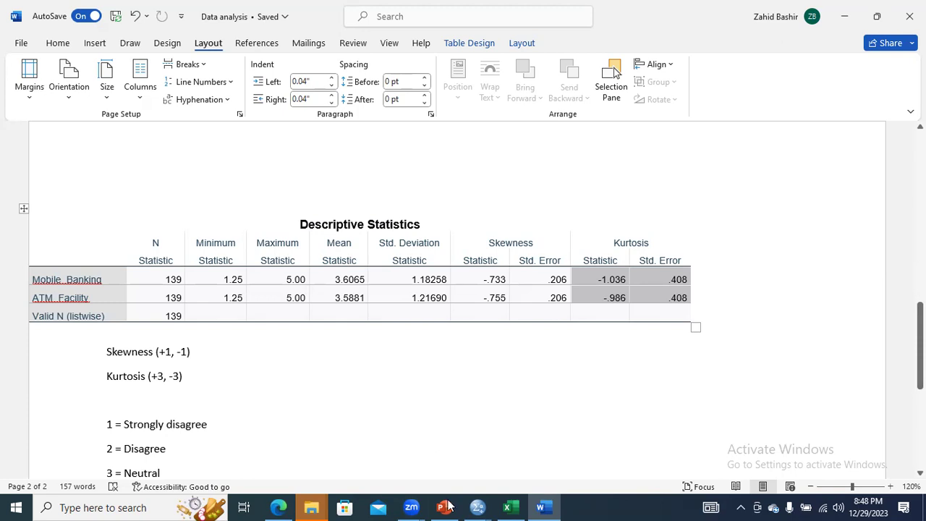
# Switch to the Primary Data Analysis presentation in PowerPoint and review the Drill 3 task on the Session-III slide
pyautogui.moveTo(446, 506)
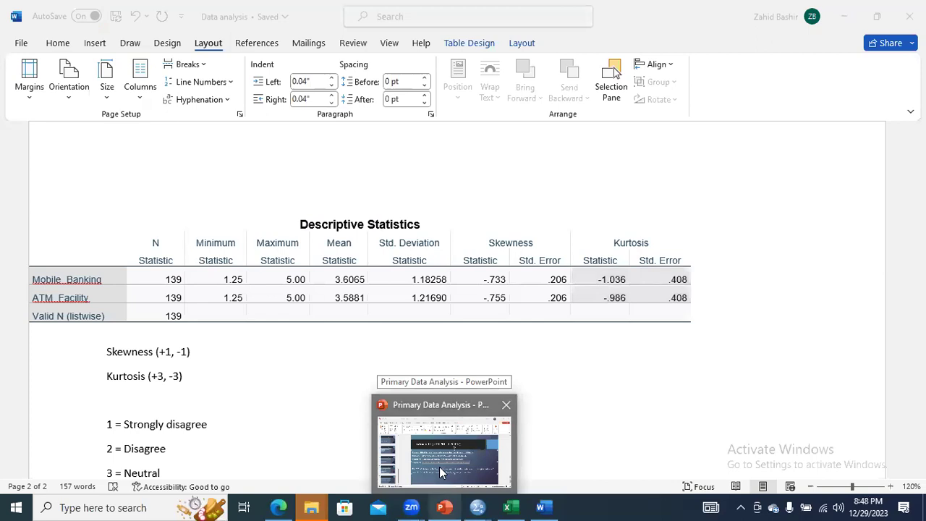
pyautogui.click(439, 467)
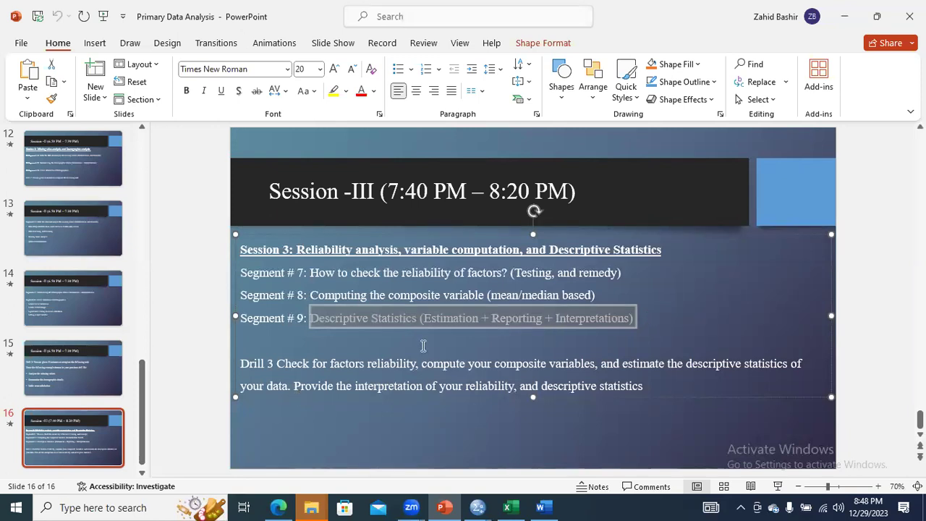
pyautogui.click(423, 346)
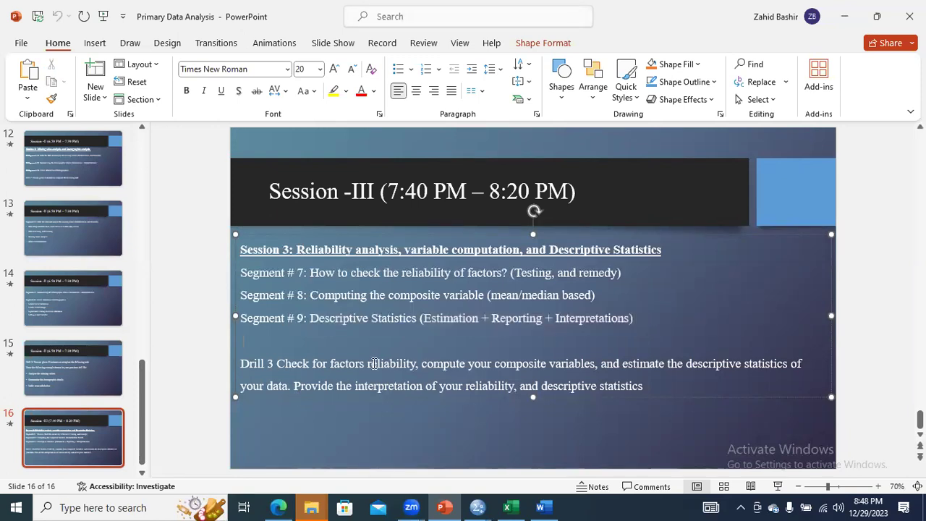